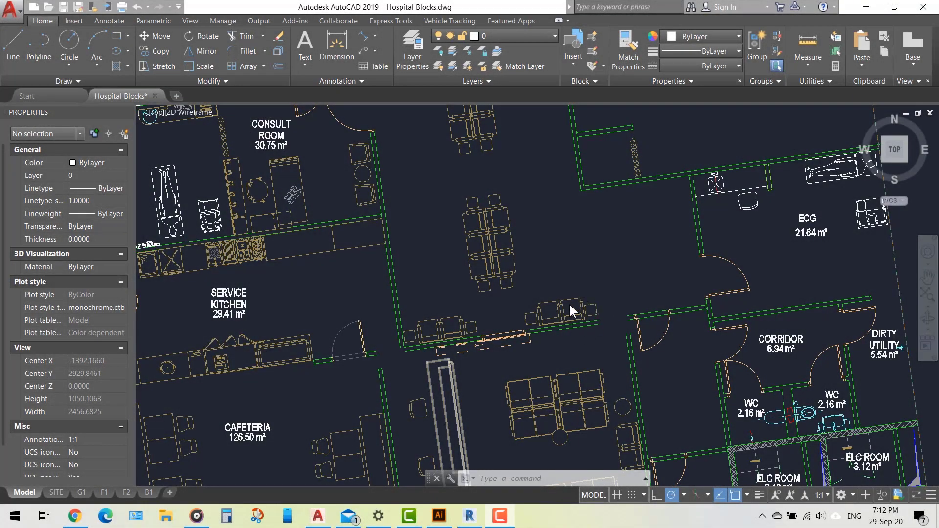
Measure the waiting-area chair with an aligned dimension, reading 30 units.
scroll(572, 318, up, 4)
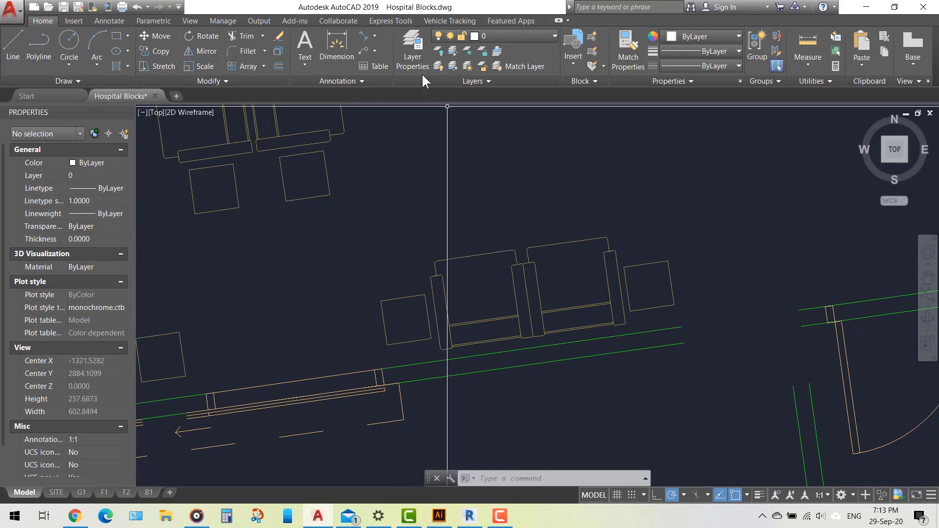
click(363, 38)
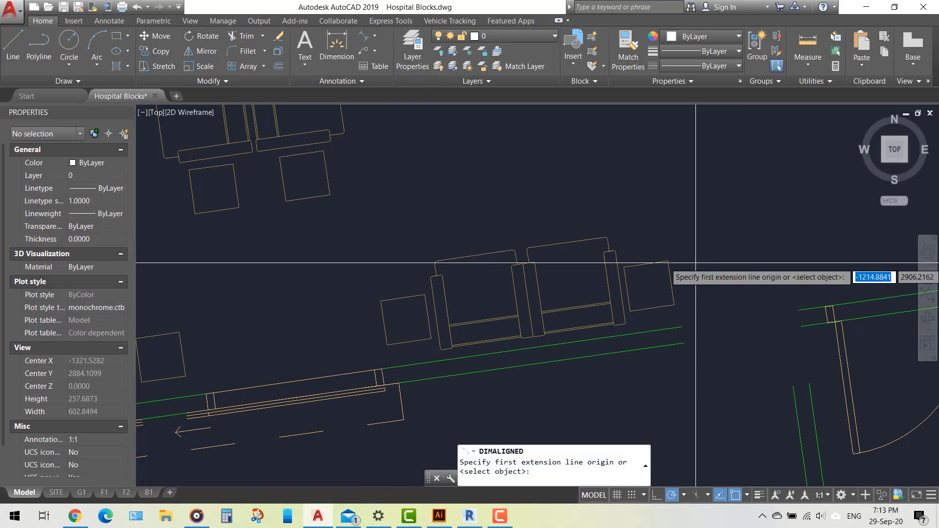
click(668, 262)
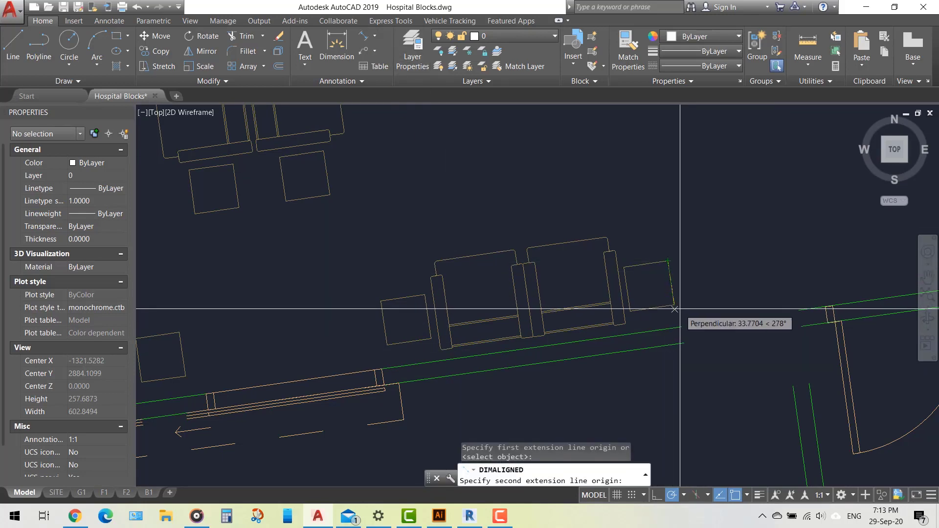
click(673, 305)
Discard the 30-unit measurement and start a new blank drawing, Drawing6.
scroll(673, 303, up, 2)
scroll(675, 293, up, 3)
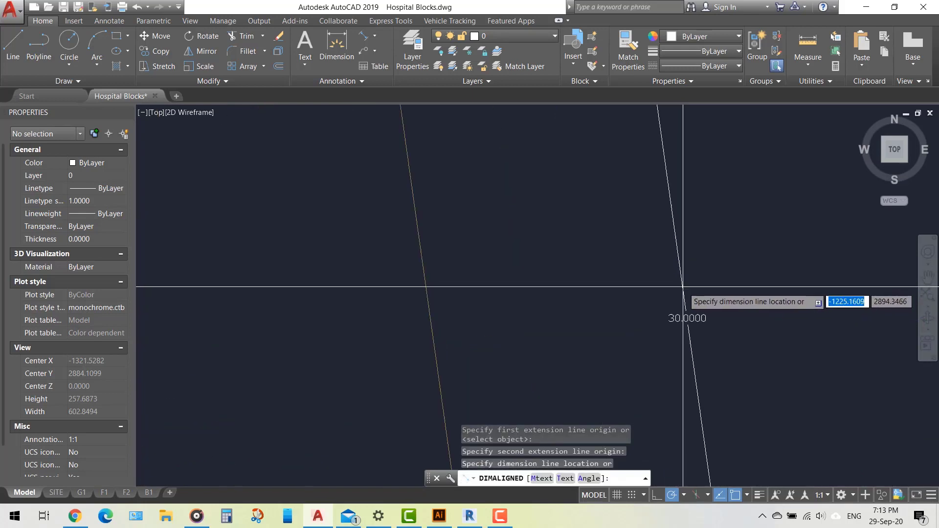
scroll(675, 289, up, 3)
scroll(694, 323, up, 3)
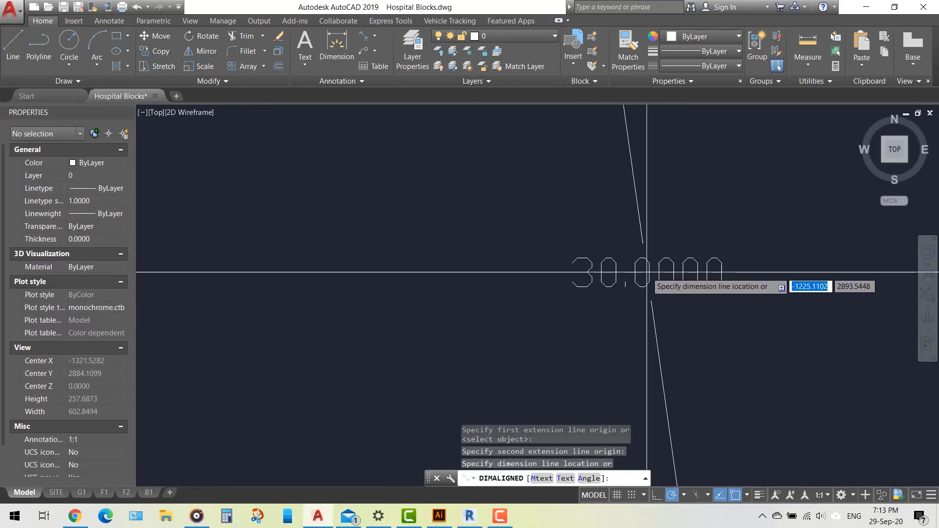
scroll(653, 252, up, 2)
scroll(653, 248, down, 1)
scroll(654, 235, down, 2)
scroll(648, 233, down, 2)
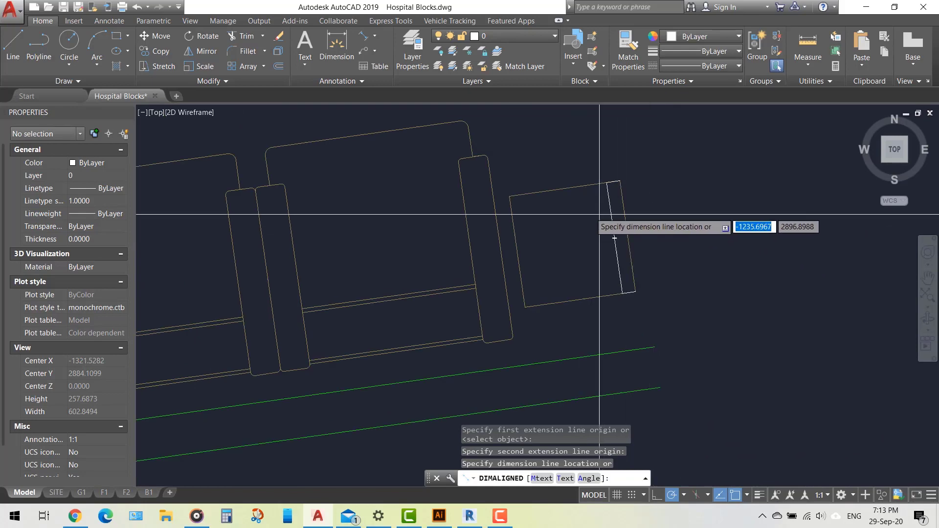
scroll(676, 245, down, 1)
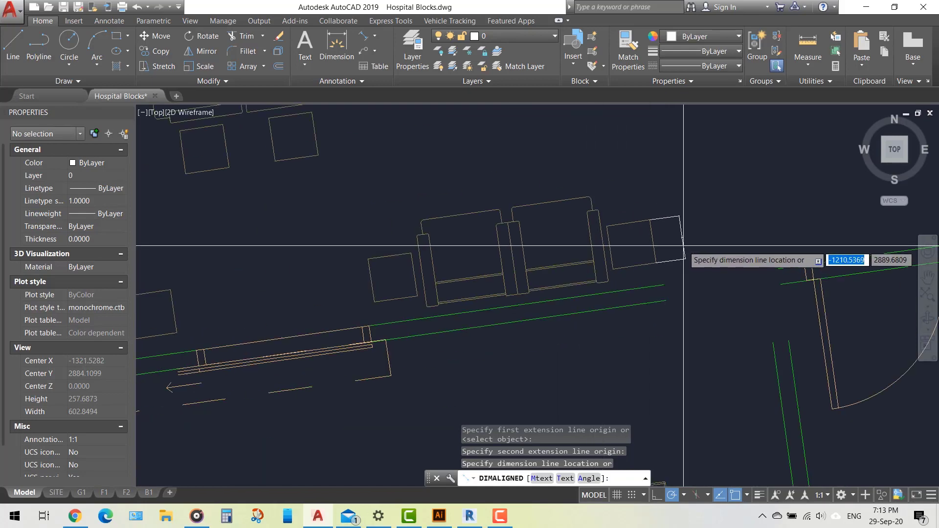
key(Escape)
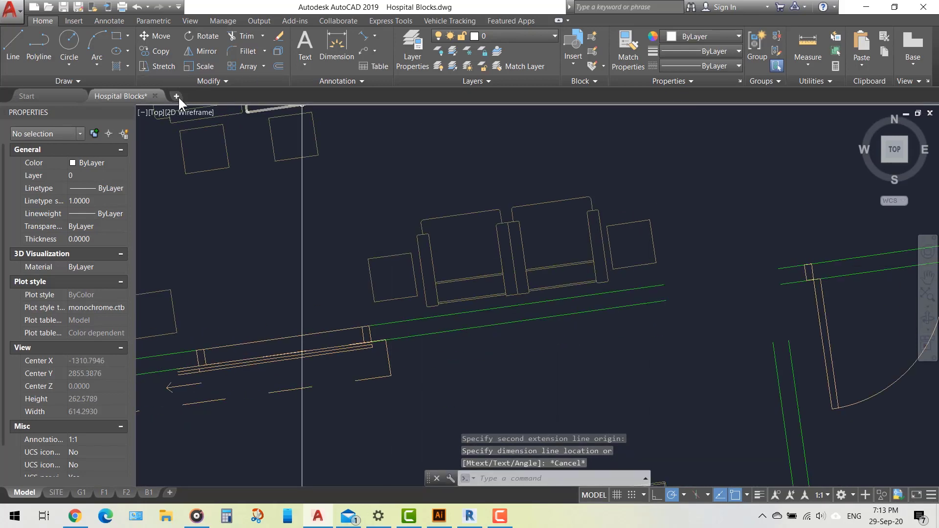
click(177, 96)
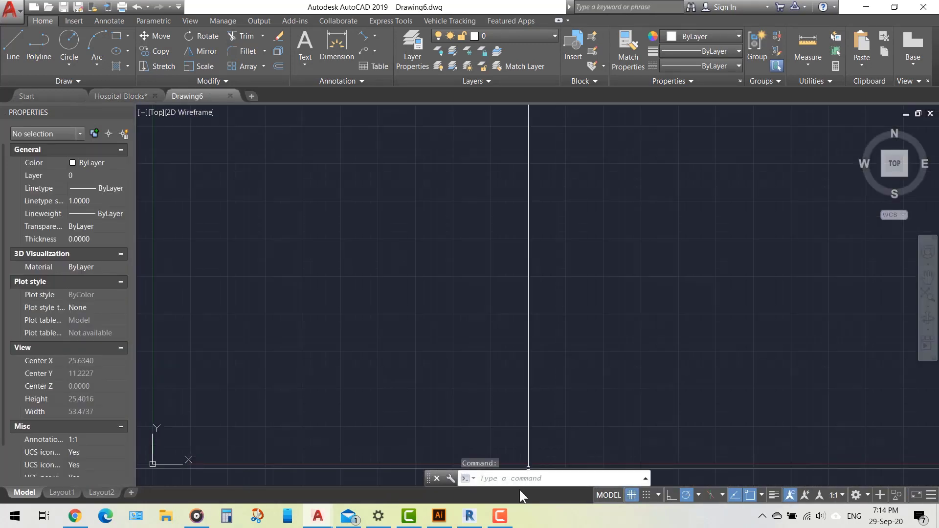
In Options > User Preferences, set source and target insertion units to Centimeters.
right_click(522, 479)
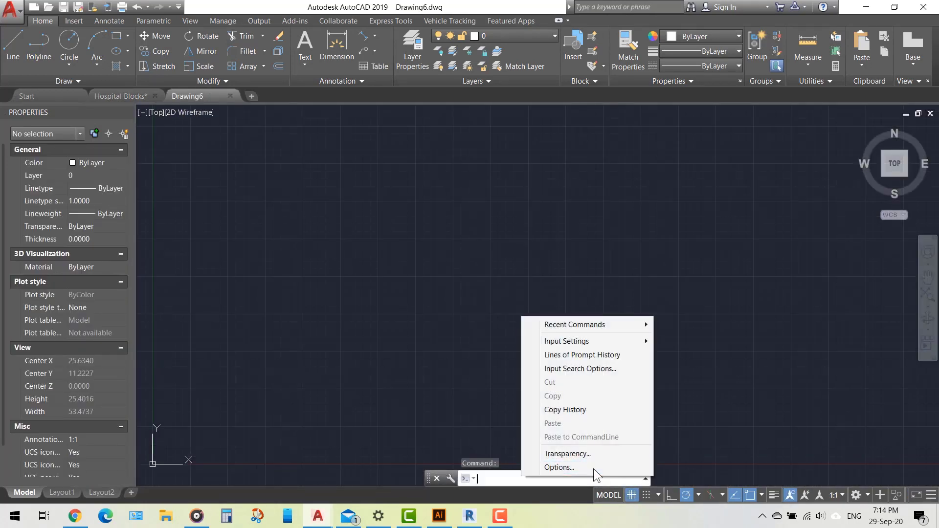
click(559, 467)
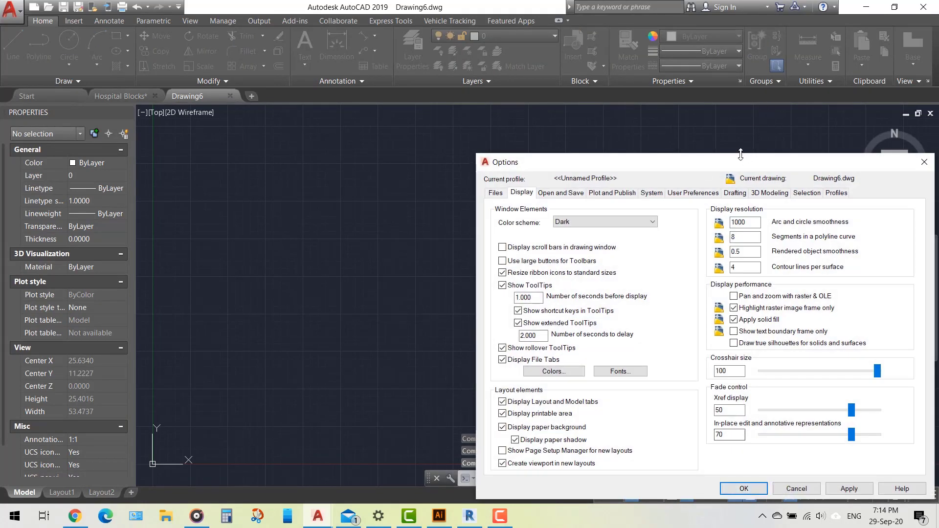
drag(743, 161, 522, 75)
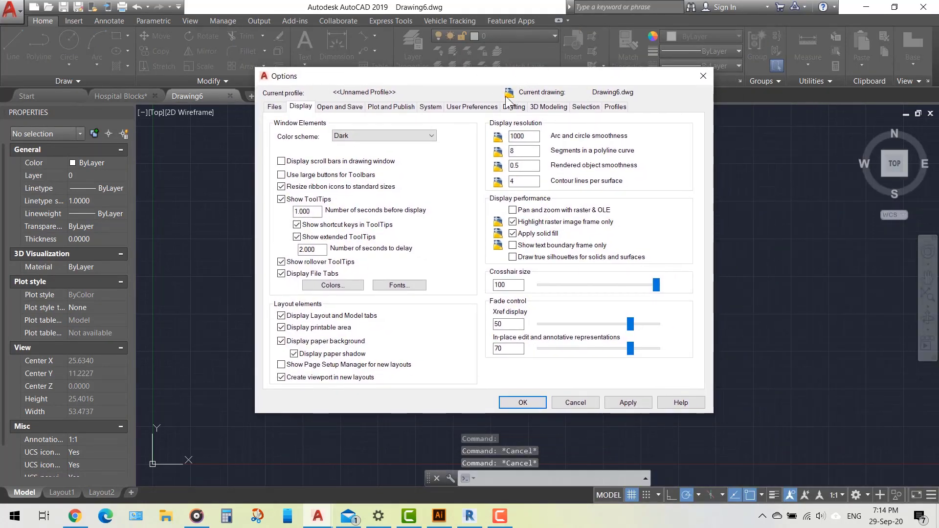
click(461, 108)
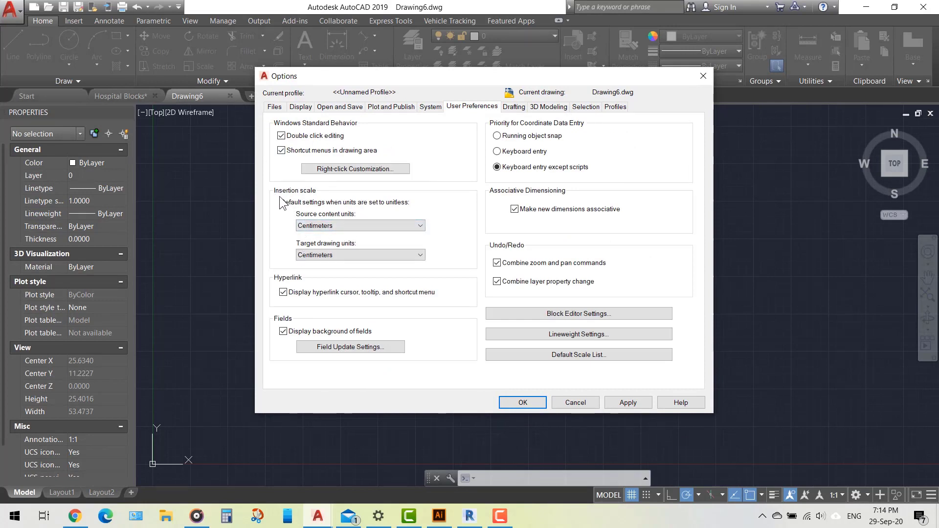
click(354, 225)
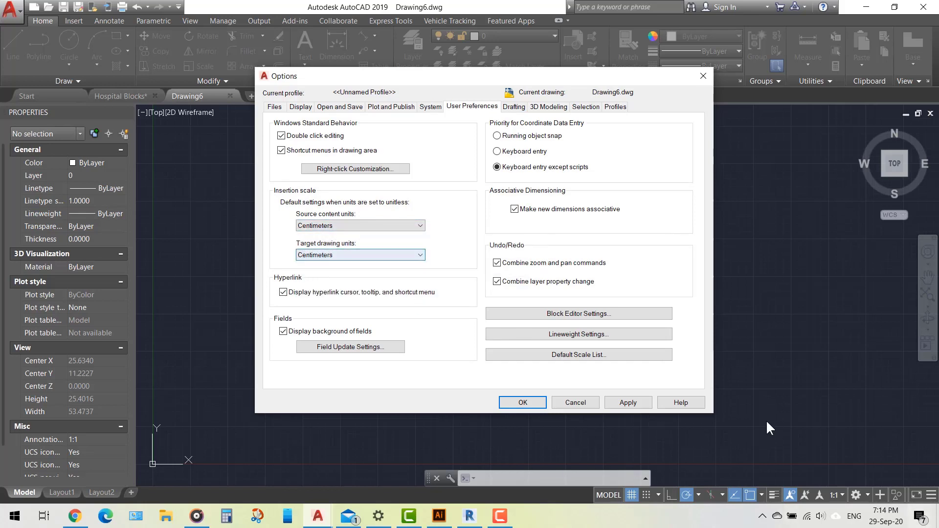
click(630, 402)
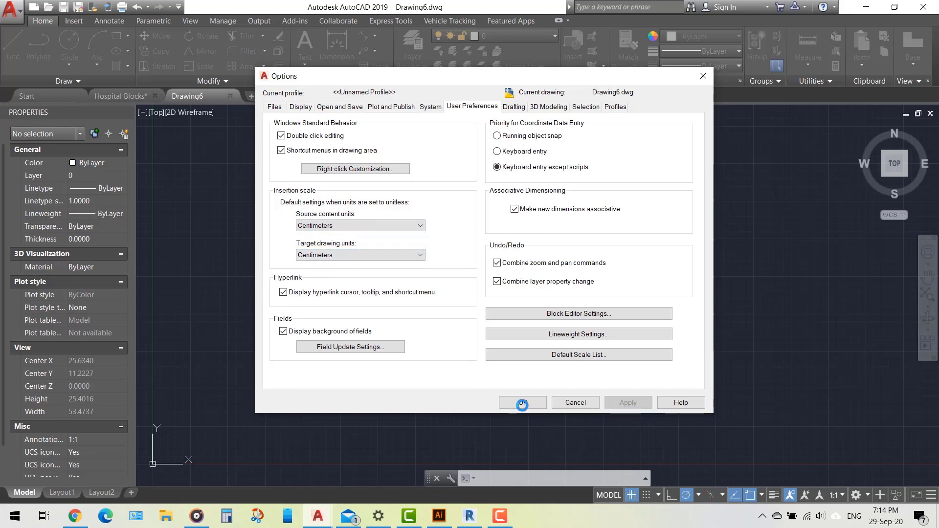
click(522, 403)
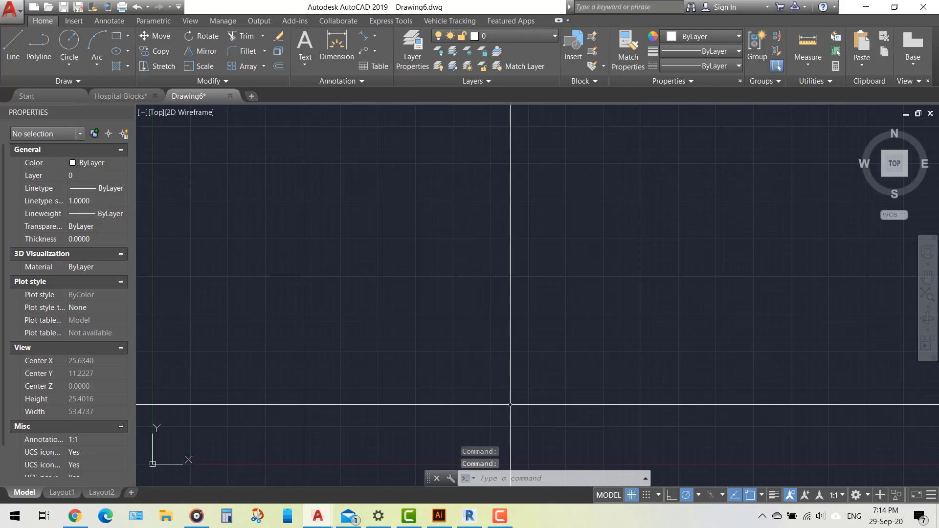
Use UNITS to change Drawing6's insertion scale from Inches to Centimeters.
text(UN)
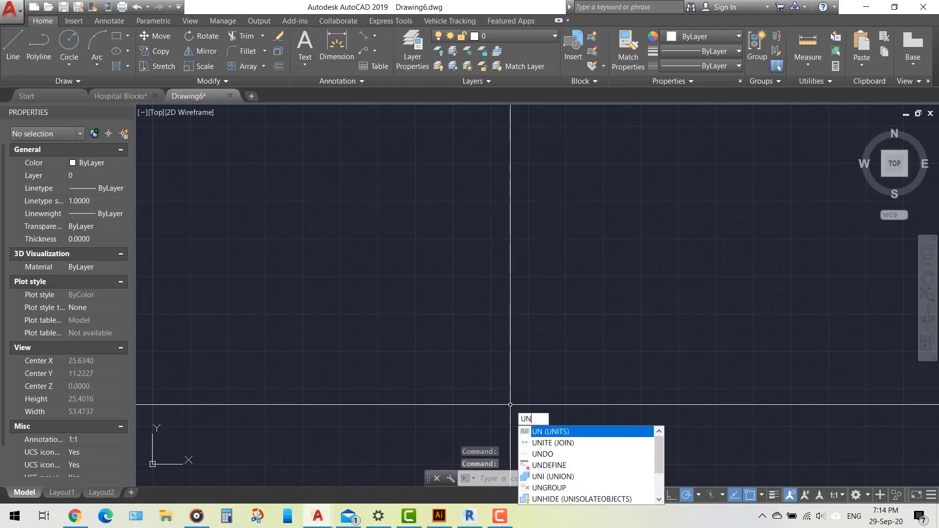
text(ITS)
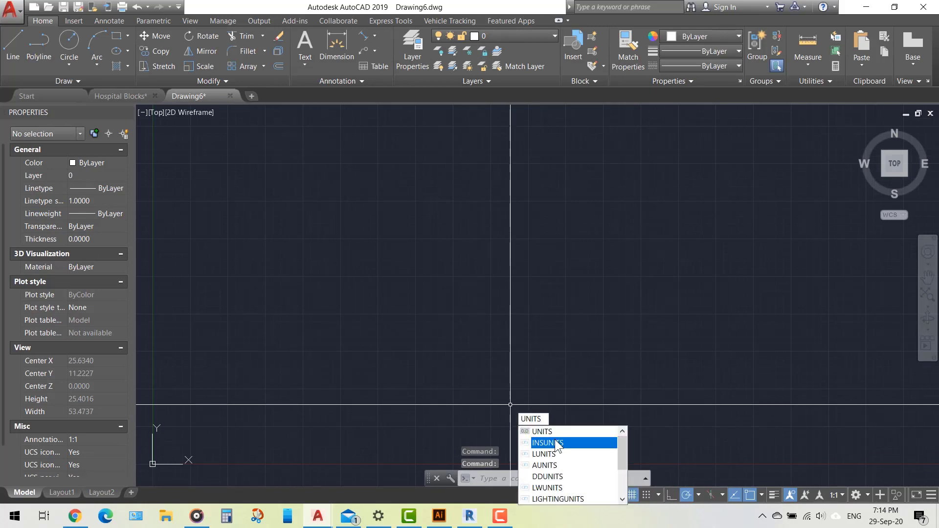
click(557, 432)
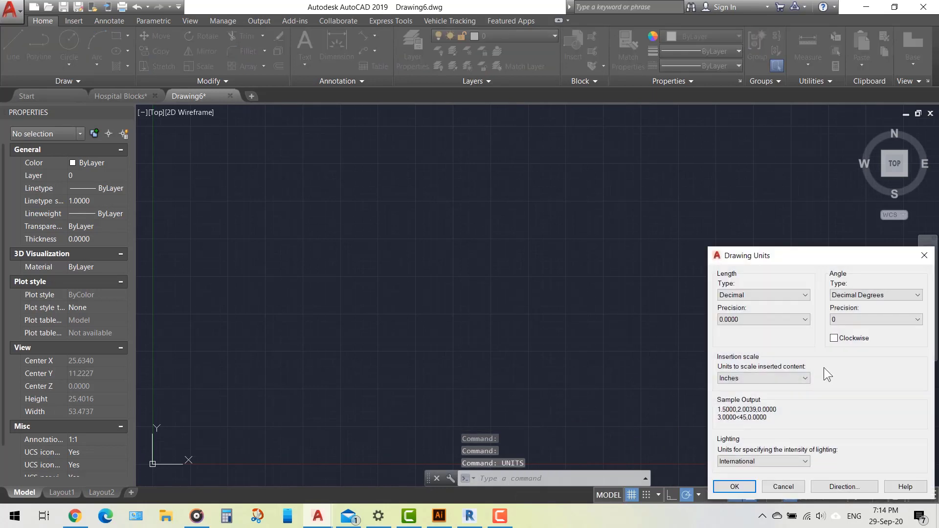
drag(832, 255, 447, 152)
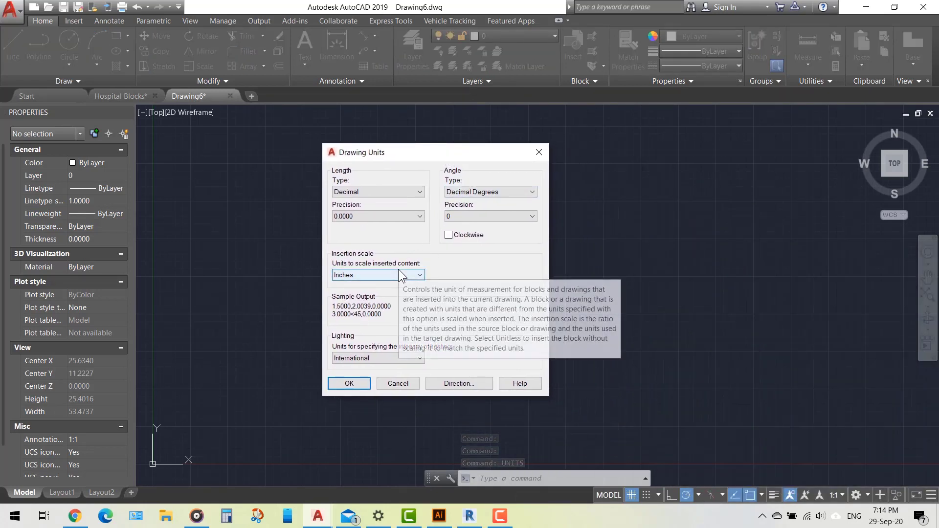
mouse_move(377, 274)
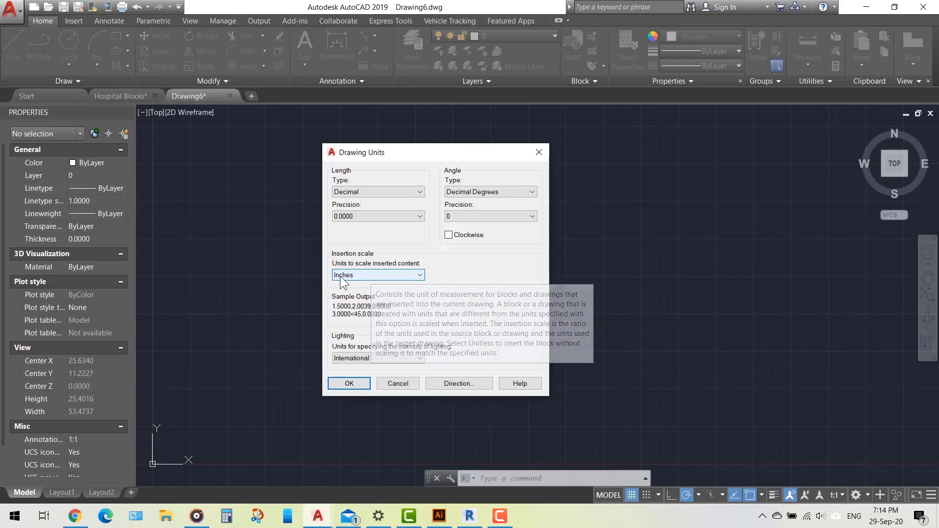
click(377, 275)
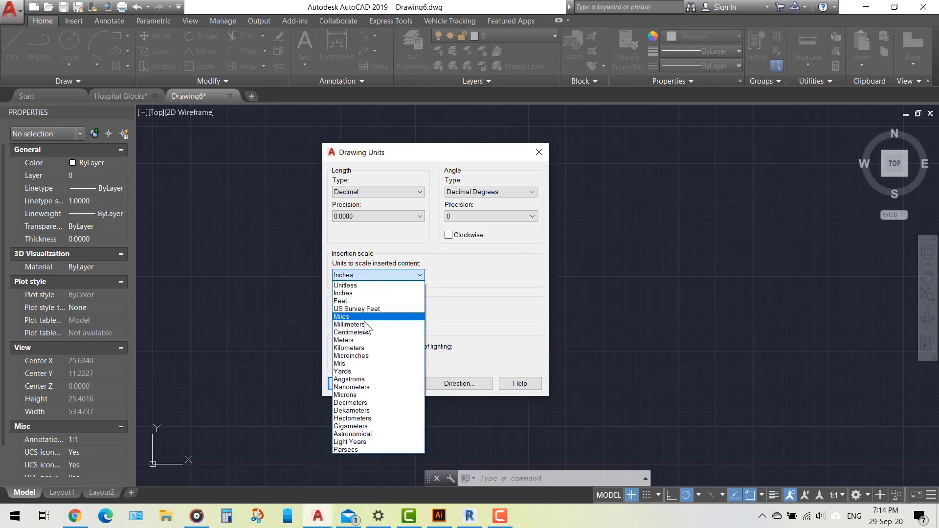
click(364, 332)
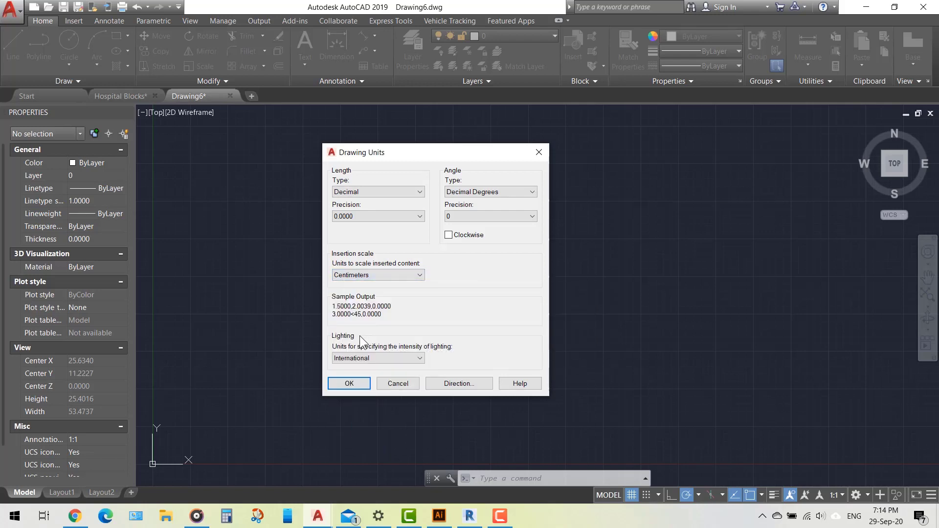
click(349, 383)
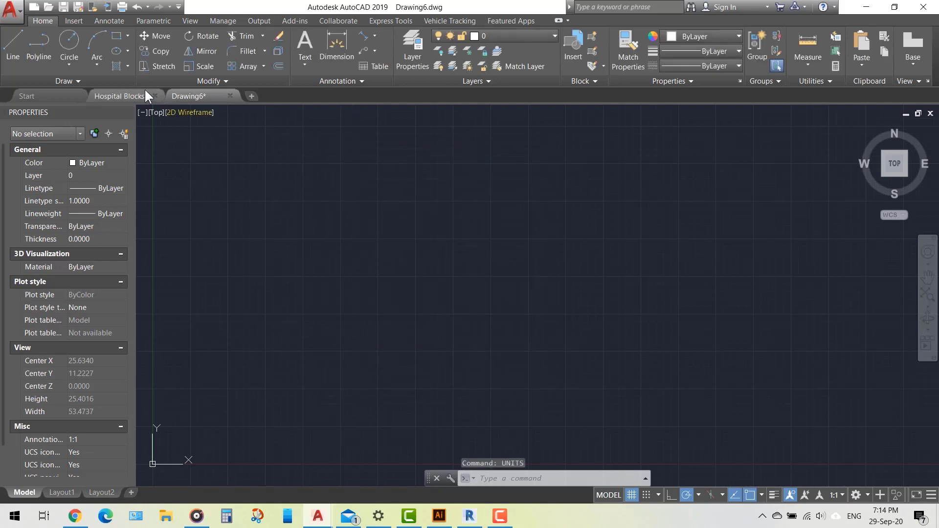
In Hospital Blocks, window-select the sofa and its side tables.
click(133, 93)
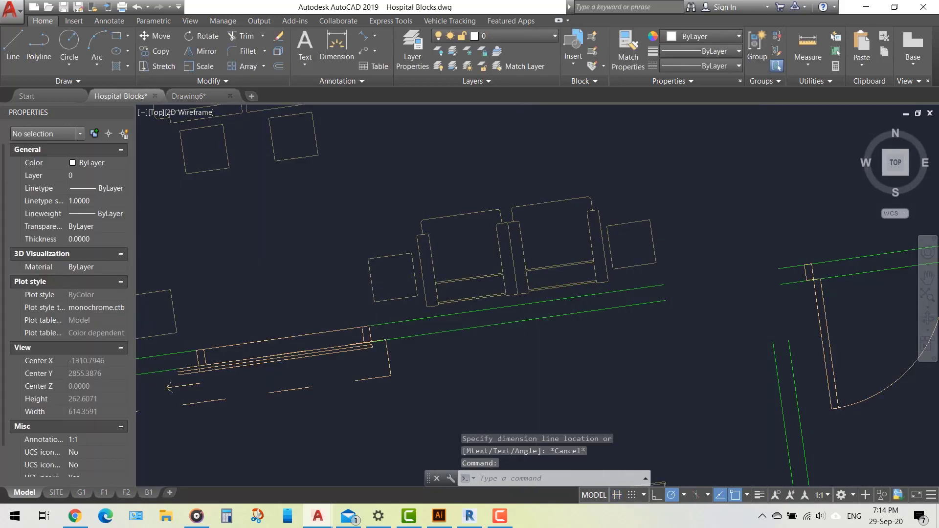
scroll(538, 259, down, 5)
scroll(537, 260, up, 3)
scroll(538, 262, up, 4)
scroll(542, 204, down, 2)
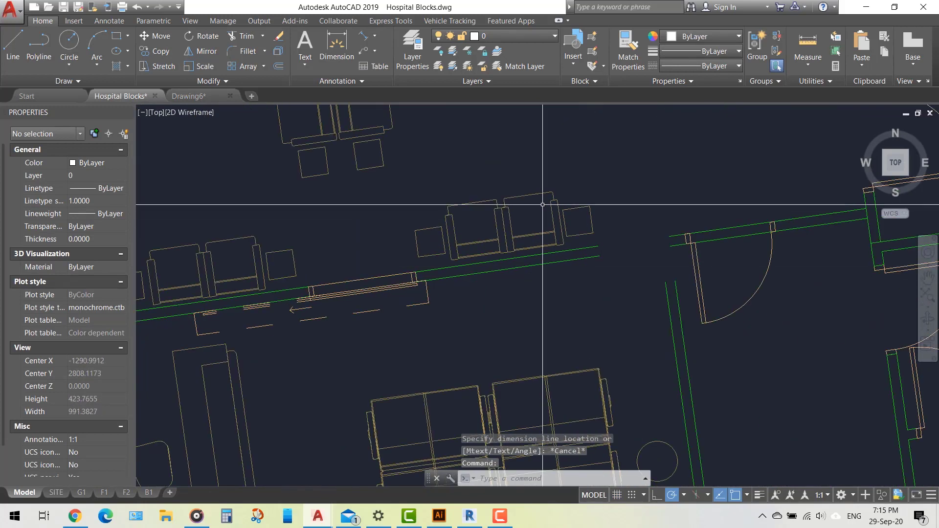
scroll(542, 205, up, 2)
click(311, 189)
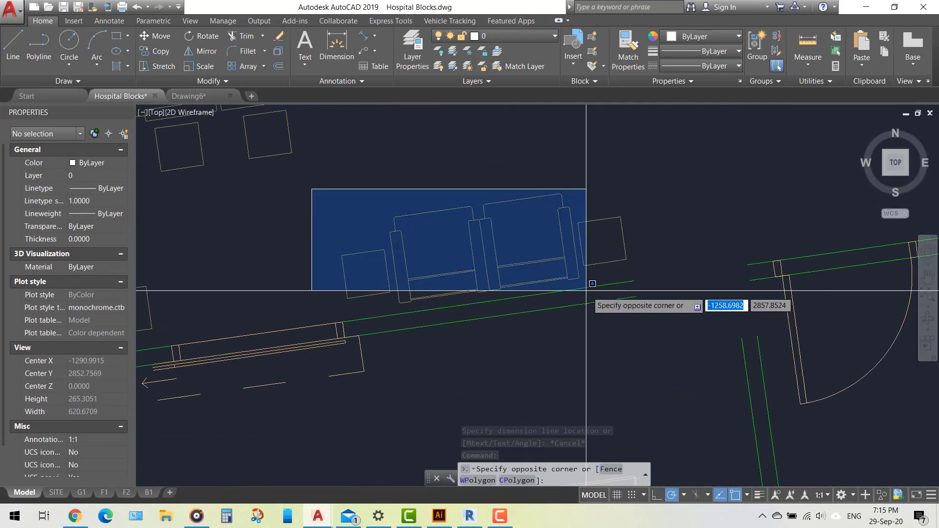
click(637, 319)
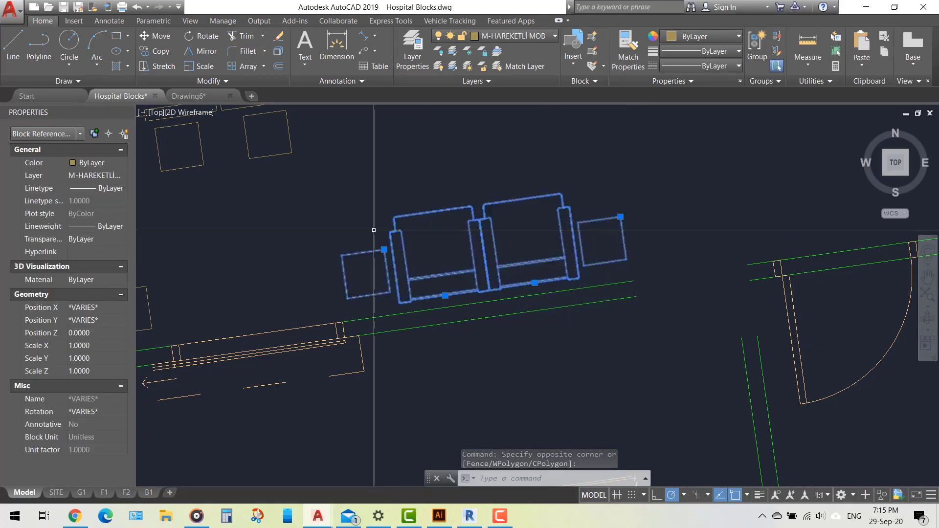
Copy the selection with the sofa corner as base point, then return to Drawing6.
key(ctrl+shift+c)
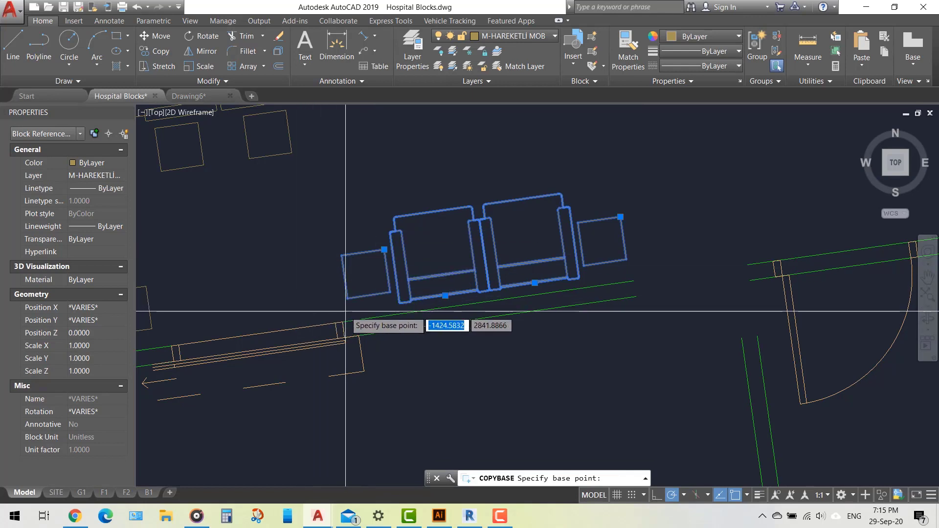
click(347, 298)
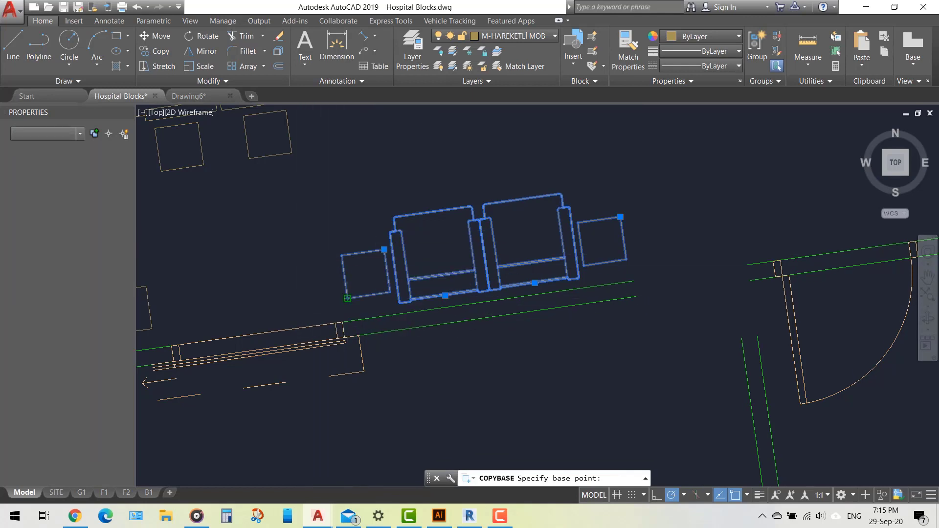
click(347, 298)
click(204, 97)
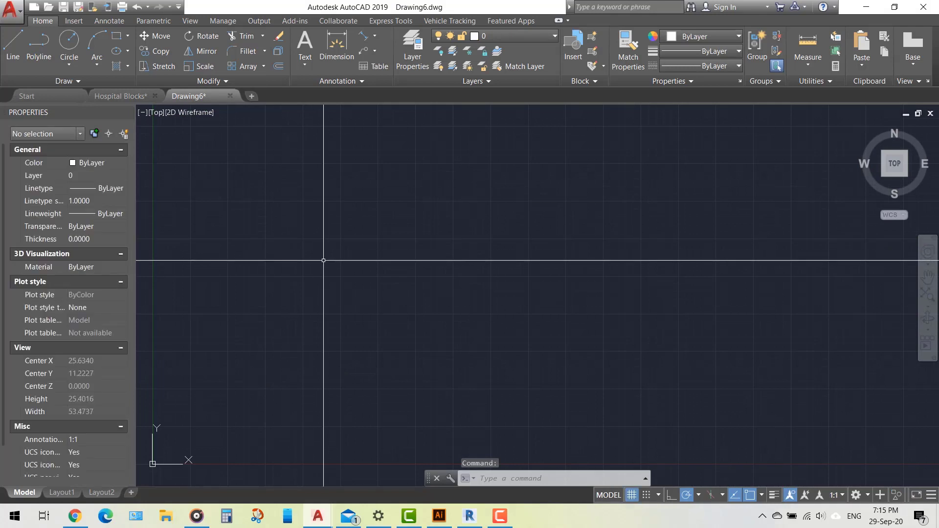
Paste the sofa set into Drawing6 at insertion point 0,0.
key(ctrl+v)
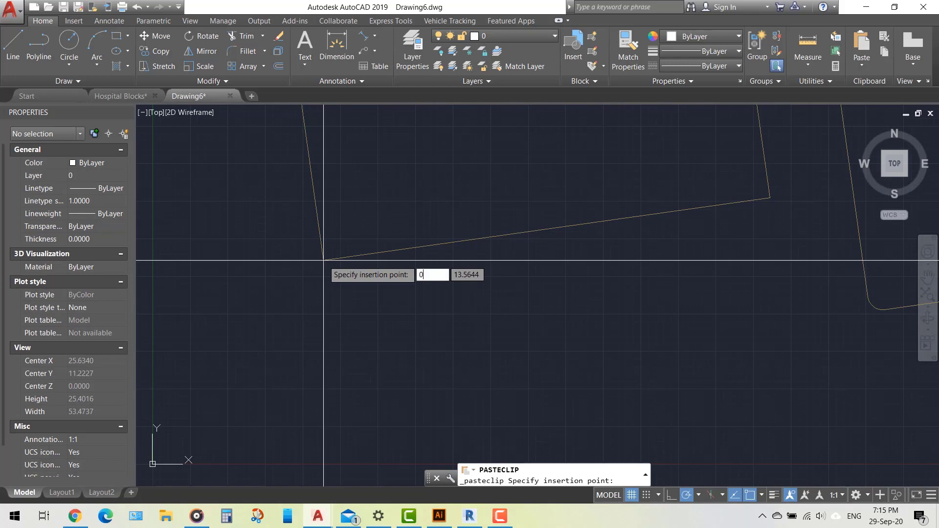
key(Tab)
text(0)
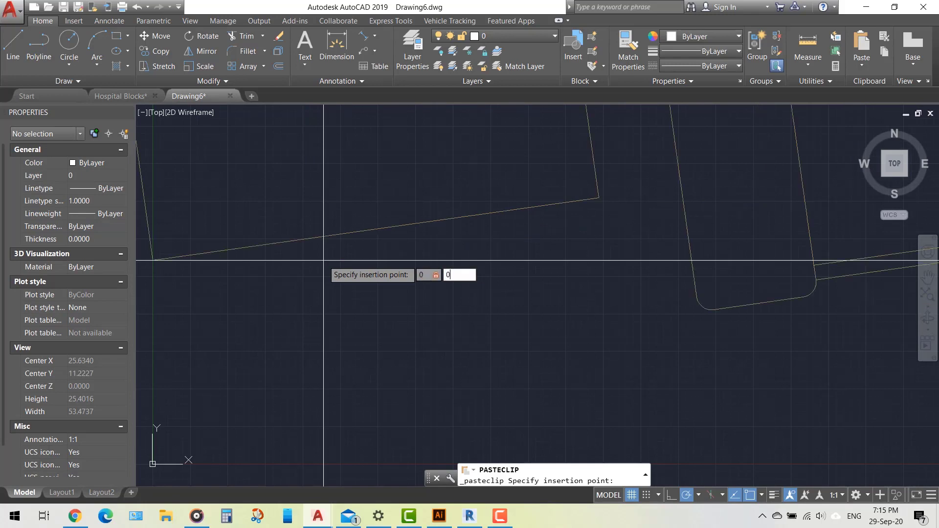
key(Return)
scroll(323, 260, down, 3)
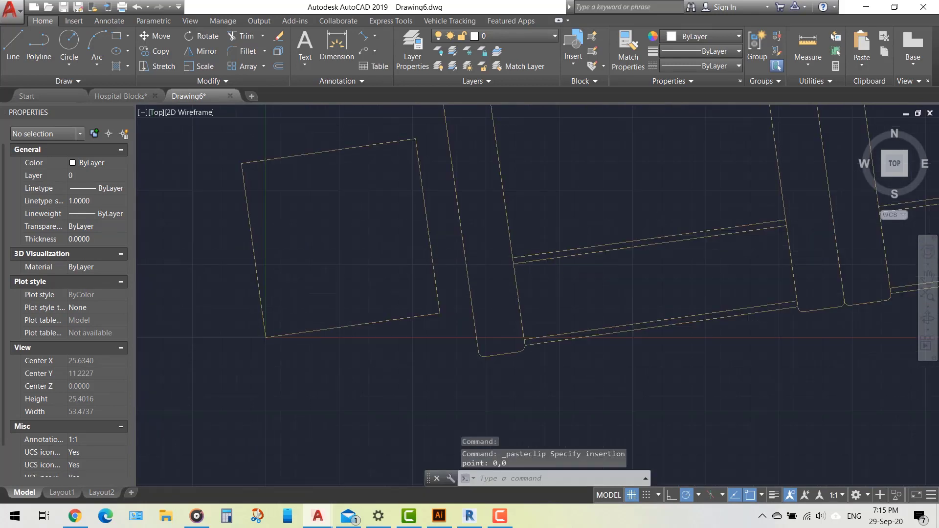
scroll(419, 256, down, 3)
scroll(394, 258, up, 2)
scroll(210, 338, up, 1)
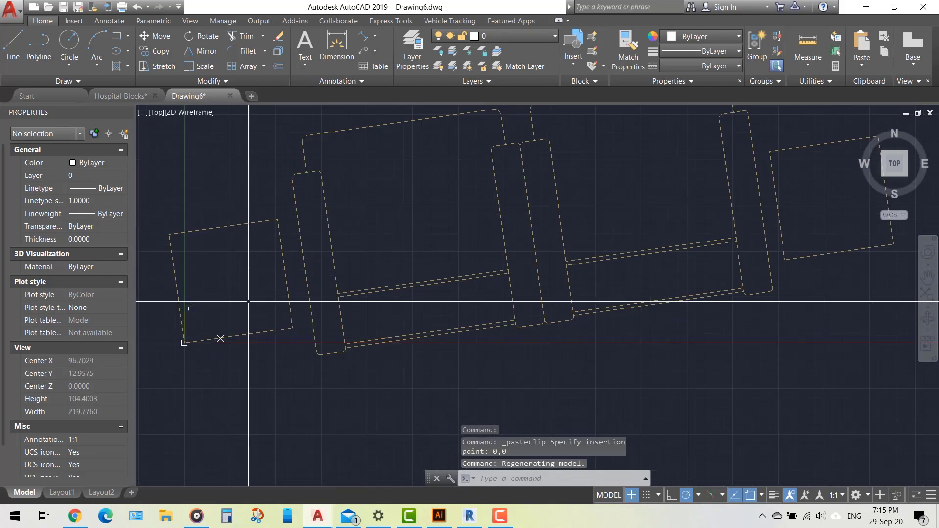
scroll(279, 318, down, 4)
click(204, 201)
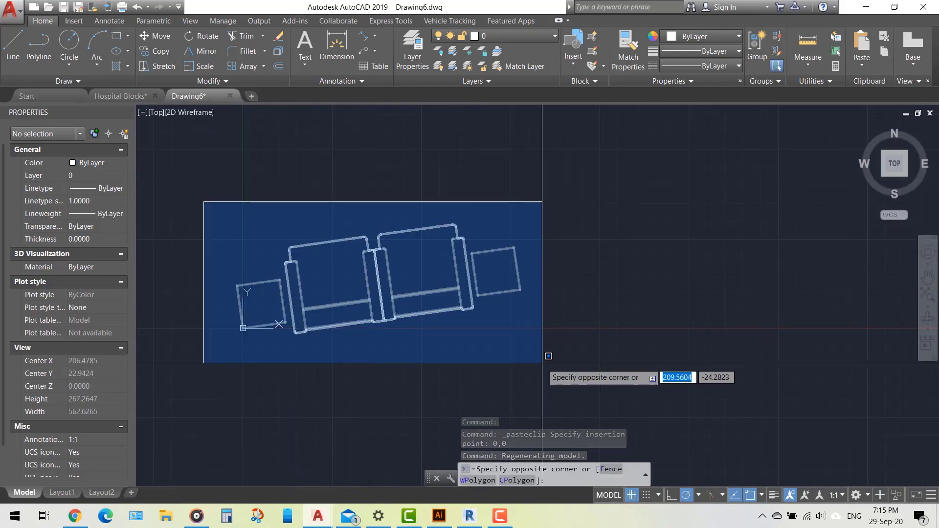
Start rotating the selected sofa set about the left square's corner.
click(543, 365)
text(R)
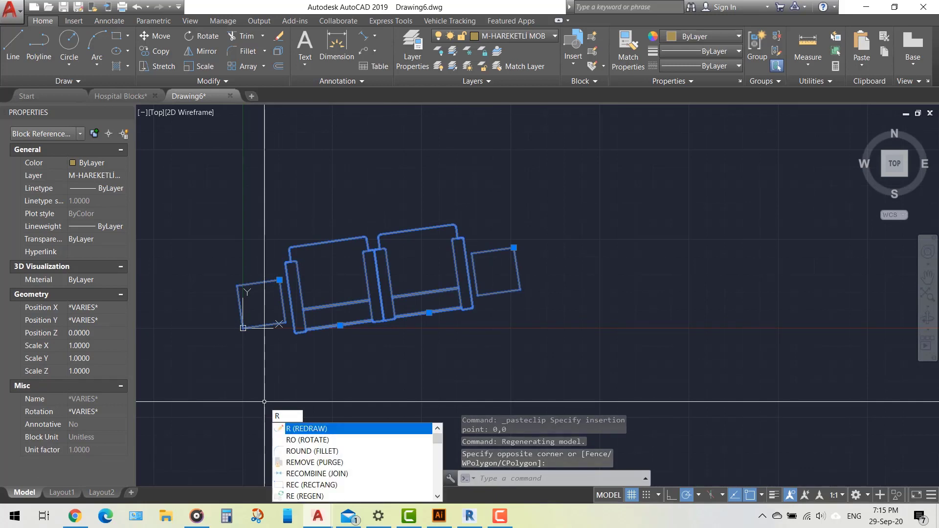
text(o)
key(Return)
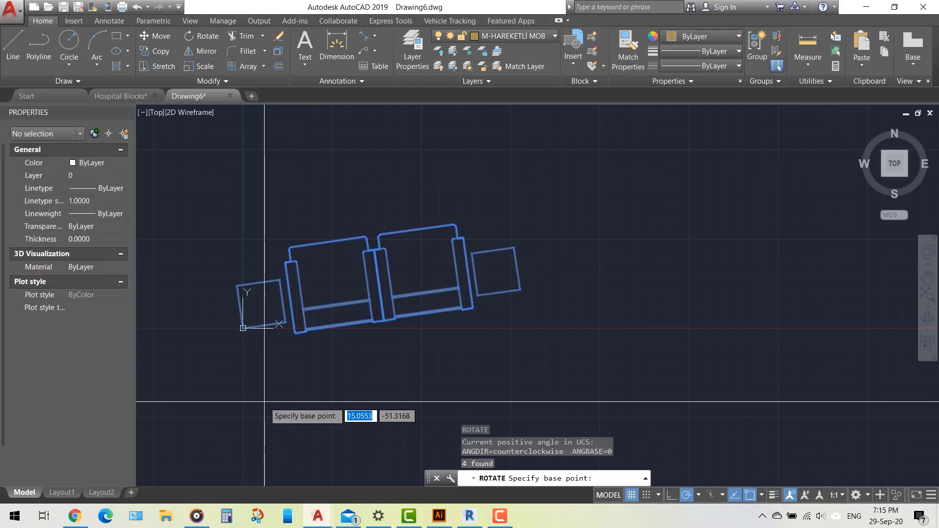
scroll(247, 325, up, 3)
scroll(243, 343, up, 5)
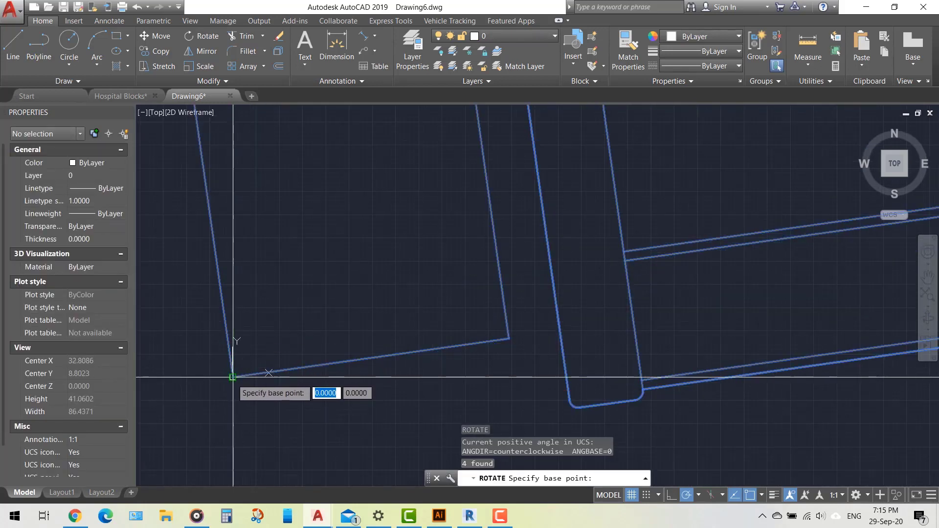
click(233, 377)
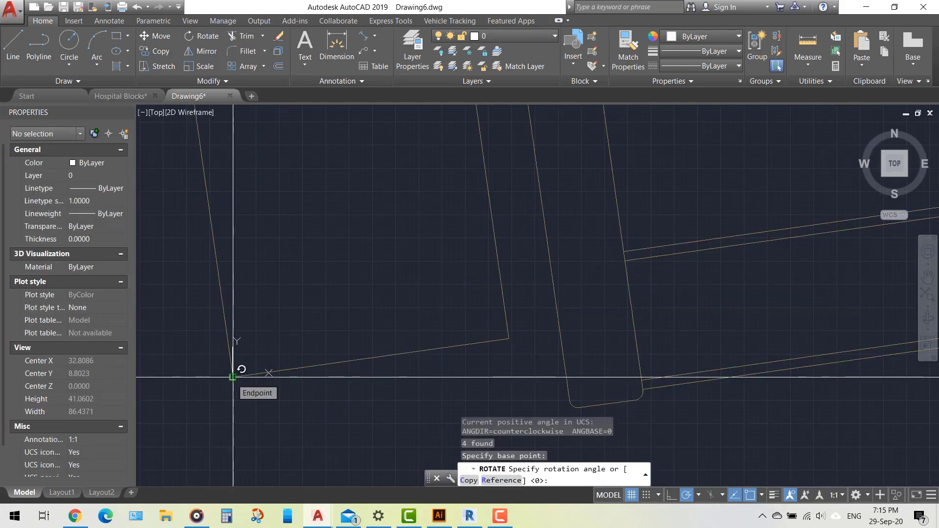
Use the tilted bottom edge as reference and set the new angle to 0.
text(r)
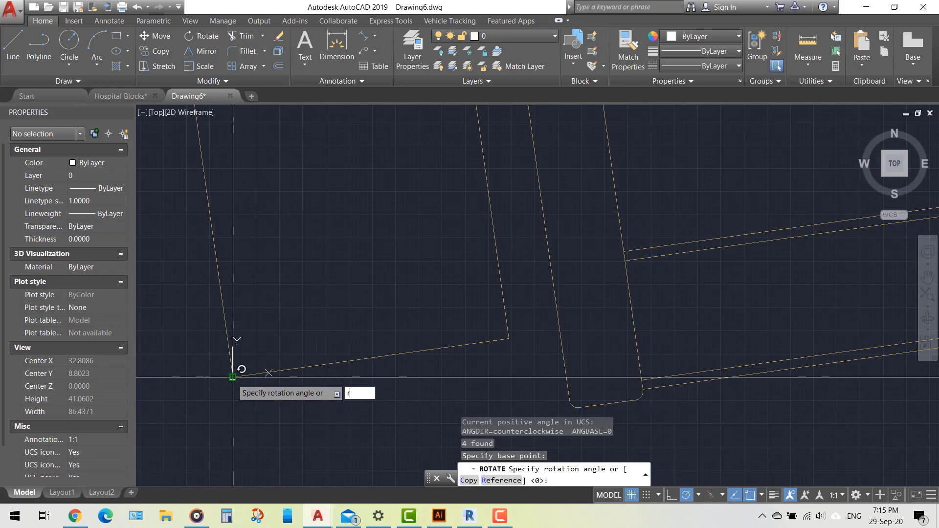
key(Return)
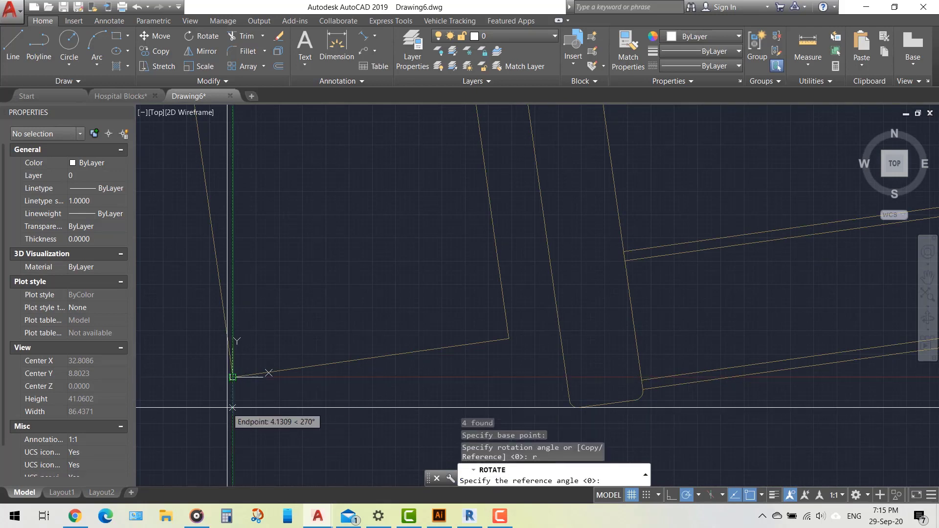
click(233, 377)
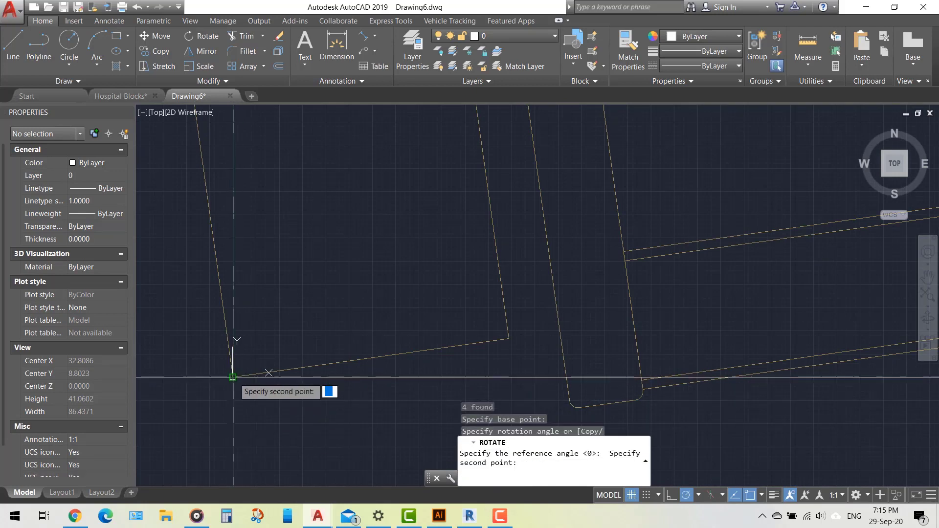
click(509, 338)
scroll(510, 338, down, 5)
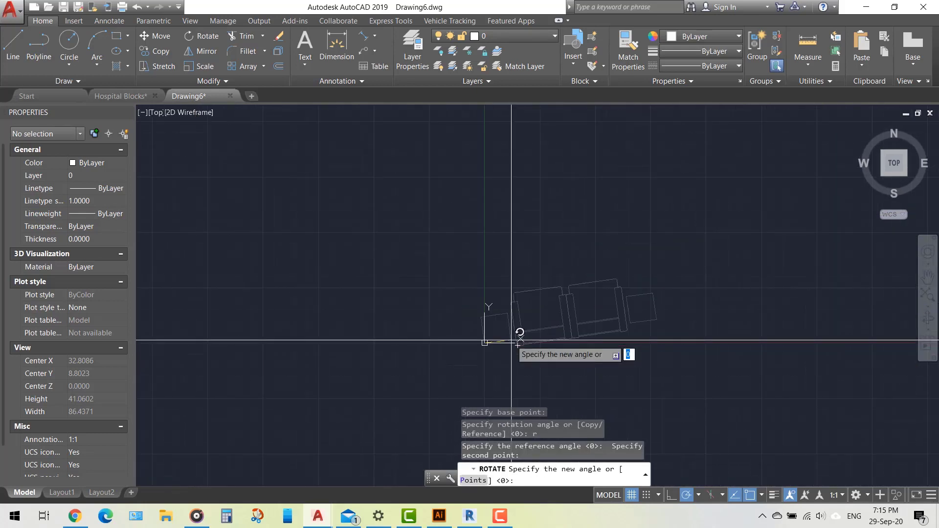
click(720, 348)
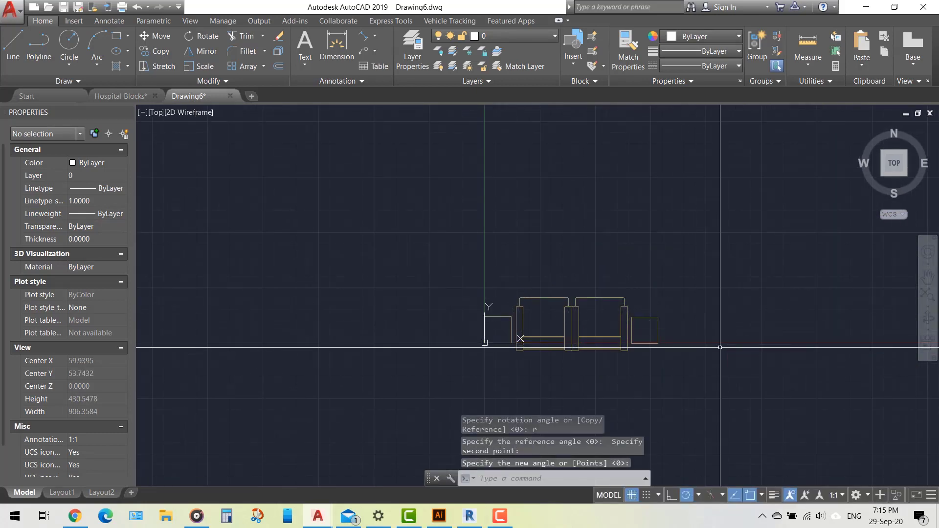
scroll(621, 355, up, 4)
middle_drag(584, 339, 592, 355)
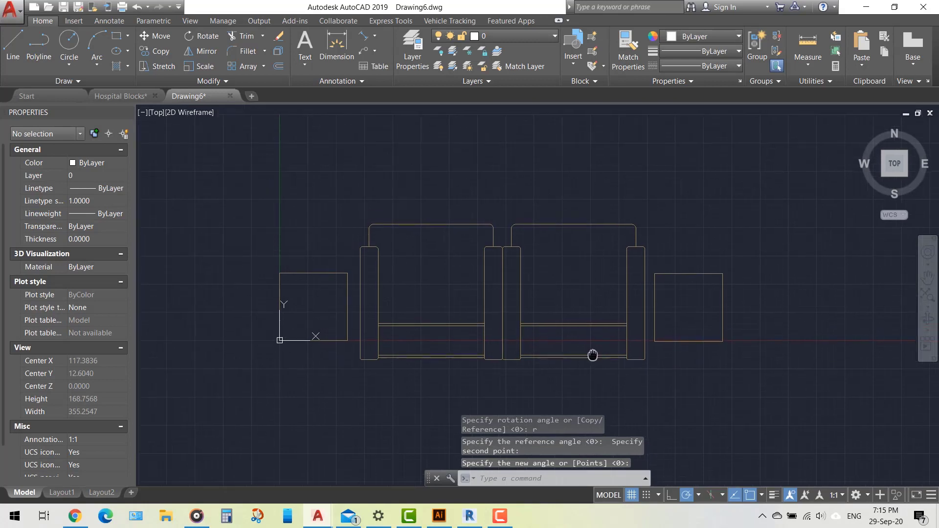
scroll(429, 315, down, 2)
scroll(341, 293, up, 3)
scroll(573, 303, down, 1)
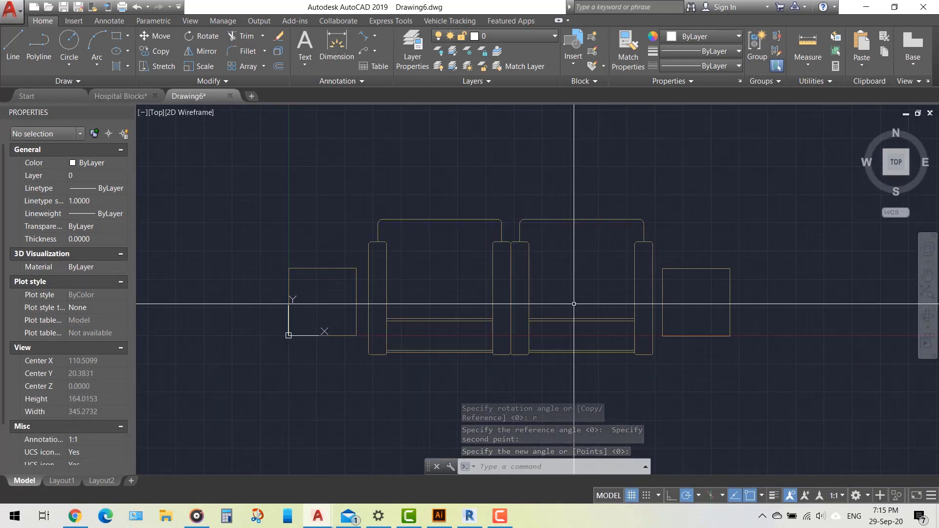
middle_drag(574, 303, 513, 309)
Select the left square and left sofa, then clear the selection.
click(268, 261)
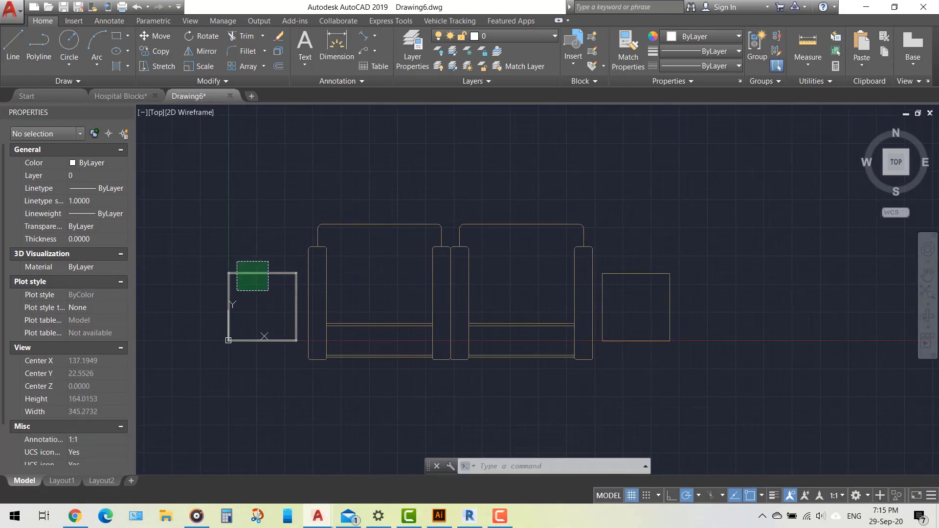
click(236, 291)
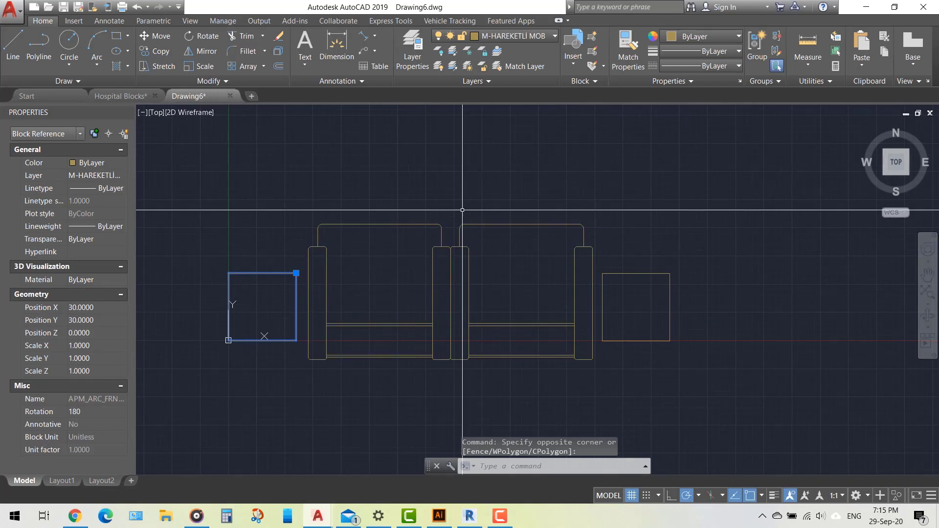
click(419, 209)
click(388, 256)
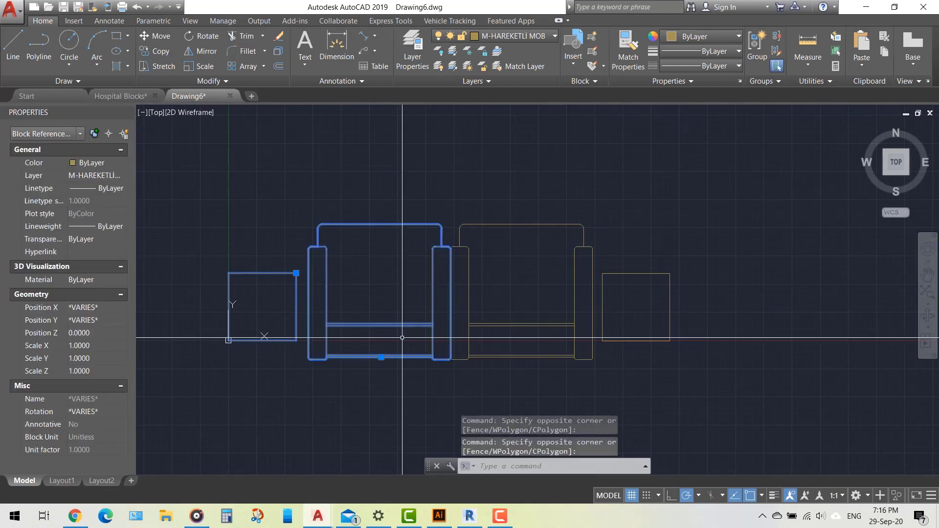
key(Escape)
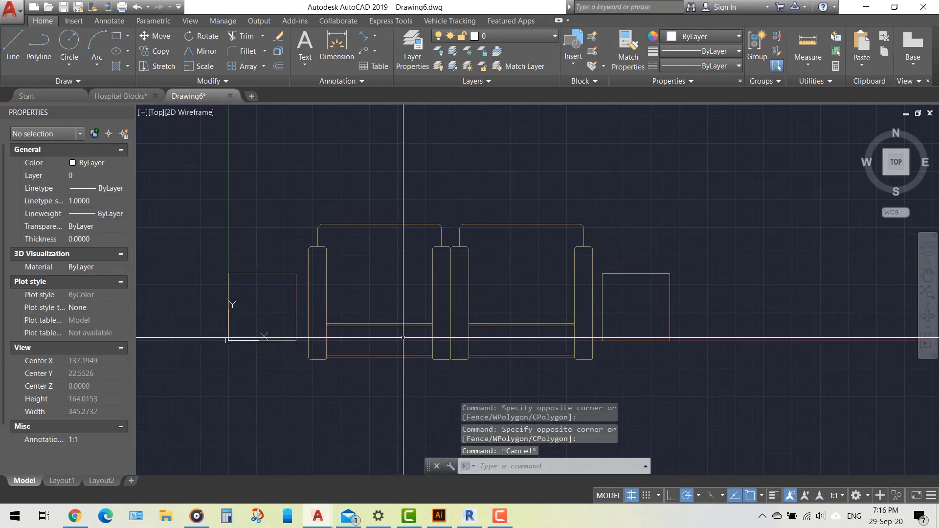
Delete the right-hand sofa and the right square.
click(671, 215)
click(549, 300)
key(Delete)
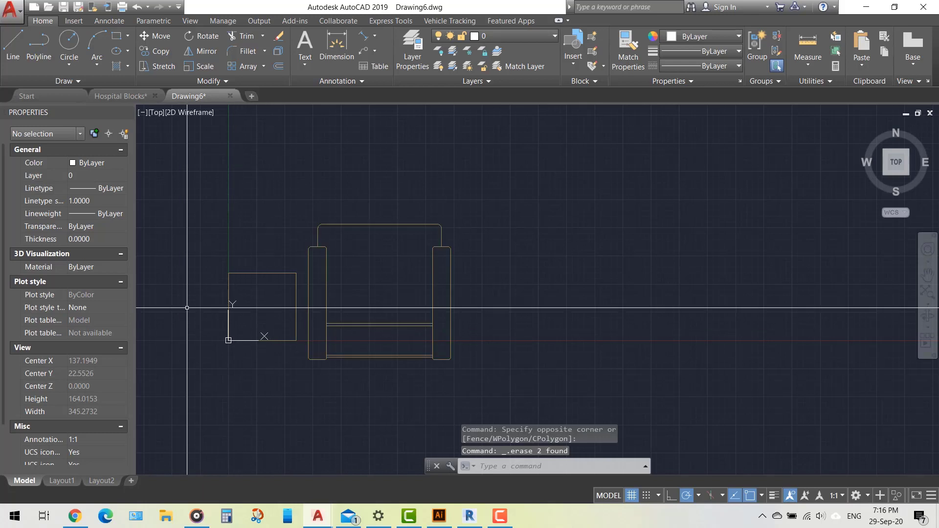
scroll(206, 322, up, 4)
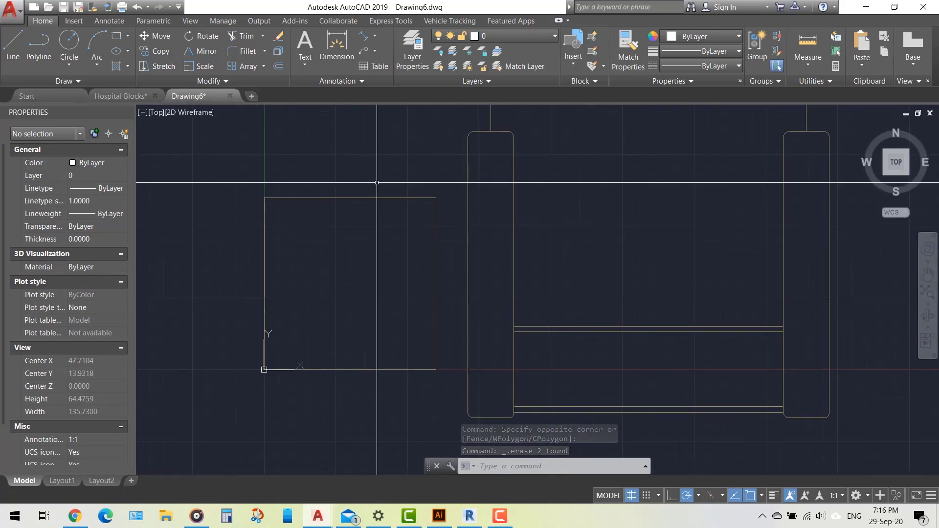
Select the remaining square and chair, then clear the selection.
click(377, 178)
click(331, 234)
scroll(333, 328, down, 2)
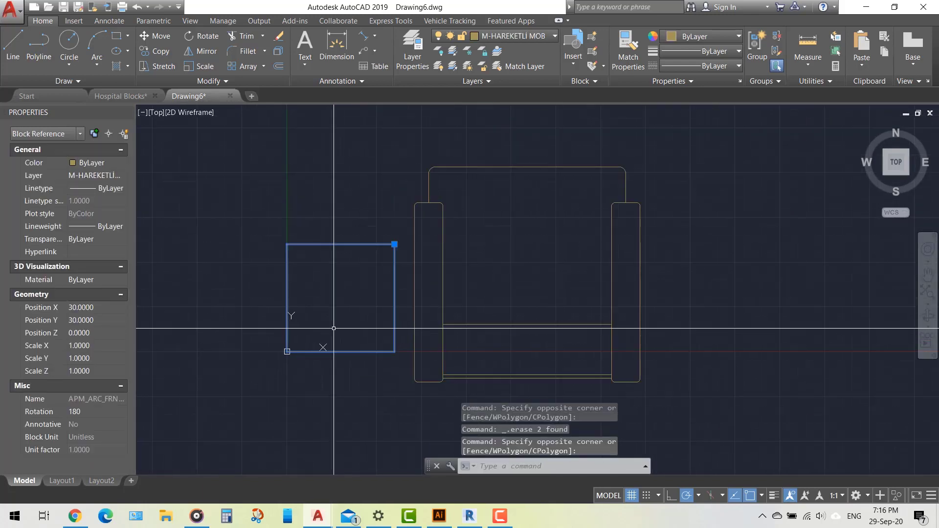
click(582, 136)
click(544, 217)
key(Escape)
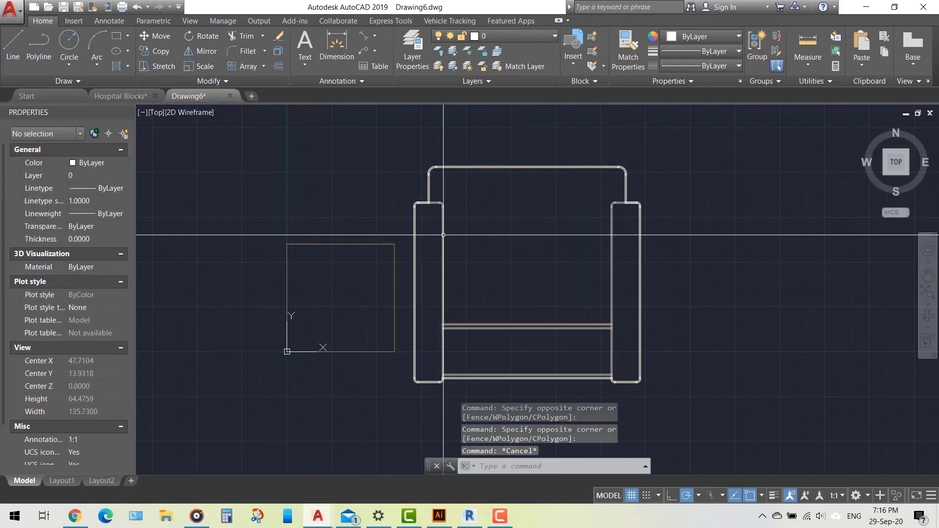
click(367, 224)
key(Escape)
Window-select the remaining armchair block.
click(502, 337)
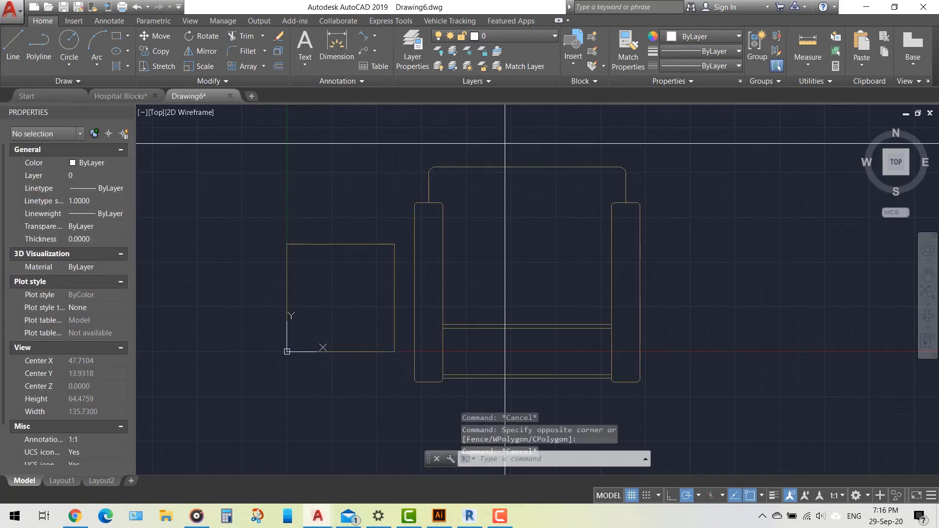
click(486, 192)
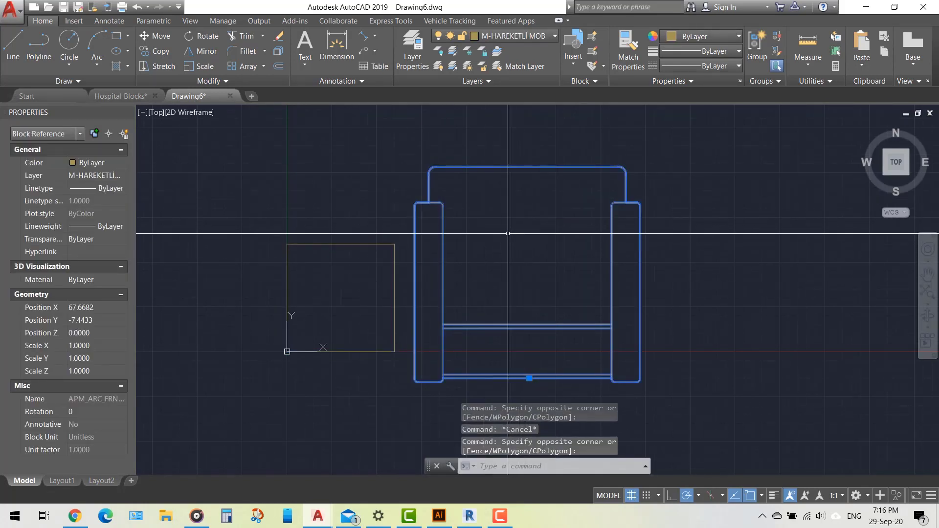
scroll(396, 143, down, 2)
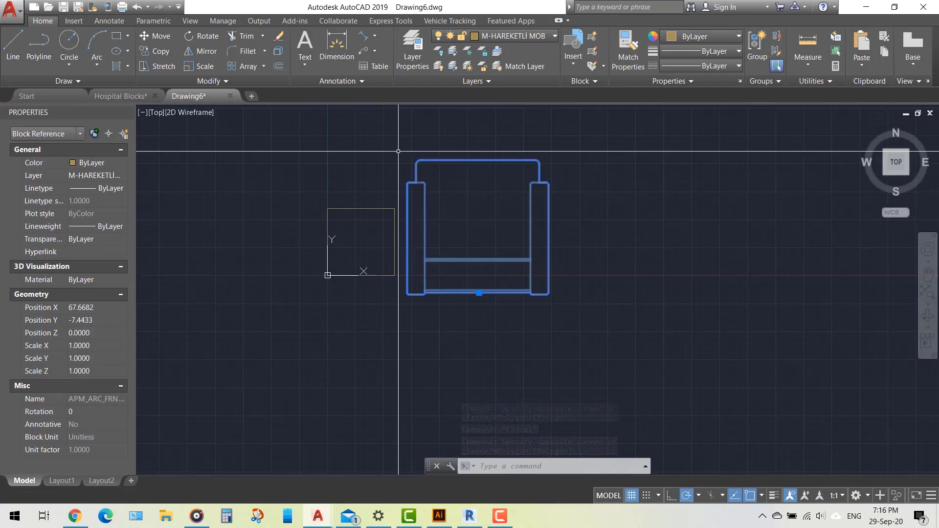
click(397, 144)
click(612, 334)
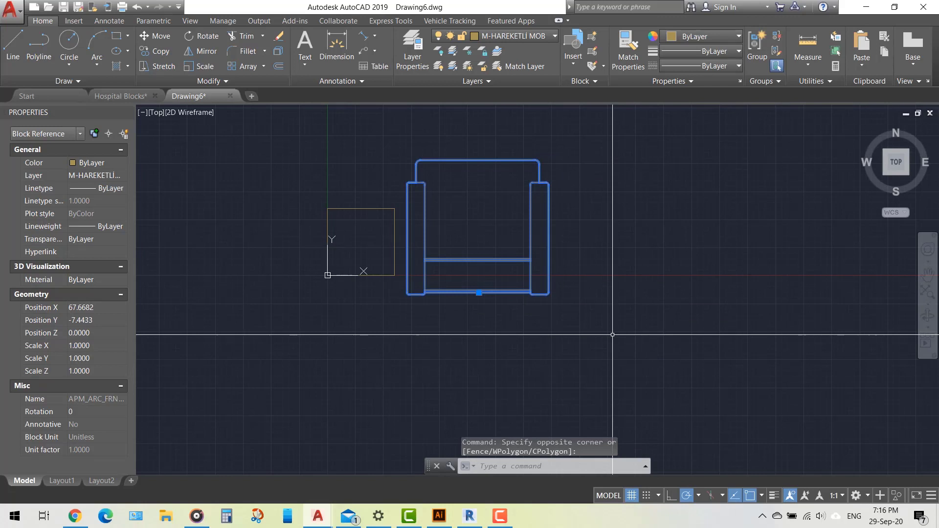
text(B)
Create a chair block with its base point at the front-edge midpoint.
key(Return)
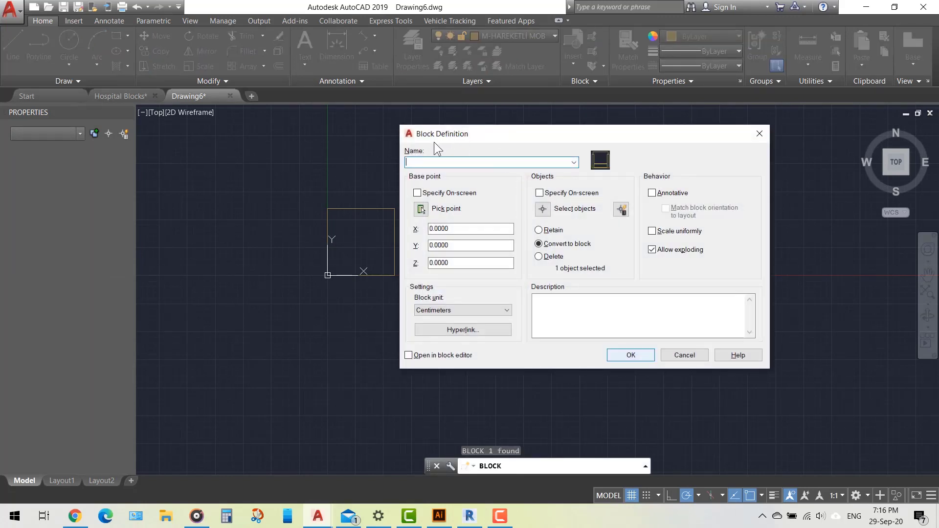
click(420, 209)
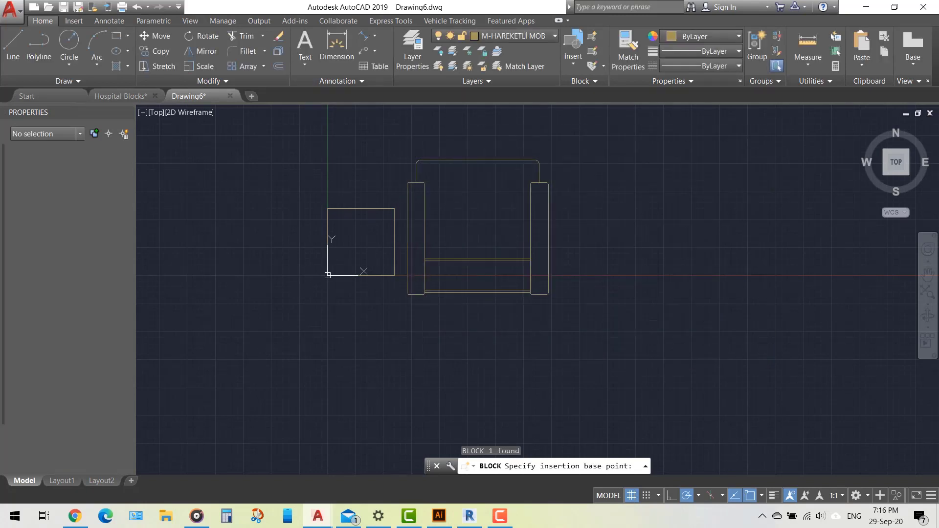
click(477, 291)
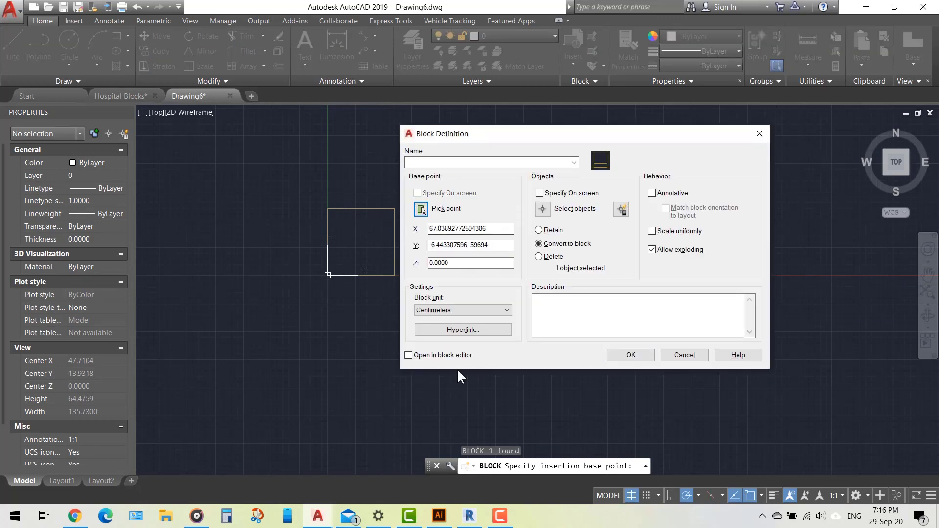
click(678, 356)
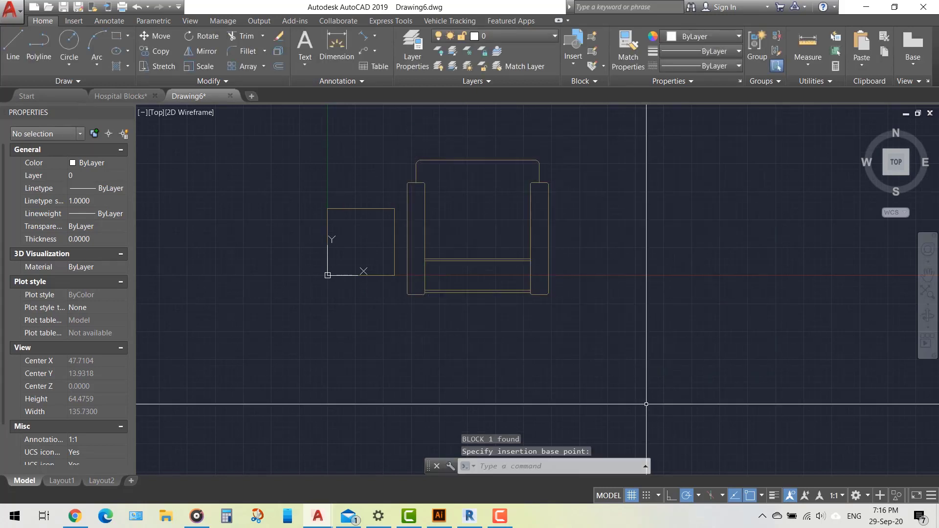
In Save As, choose the Desktop and name the file Wating Chare.
middle_click(452, 195)
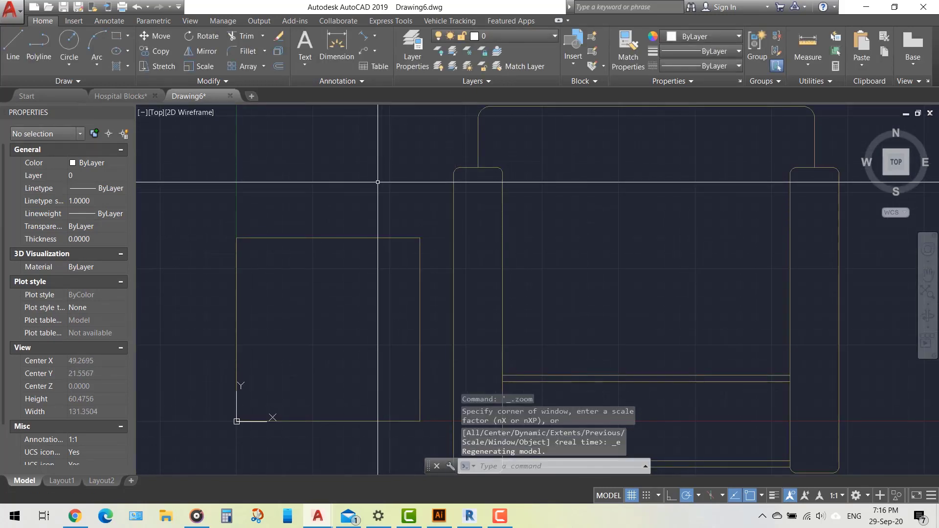
click(79, 9)
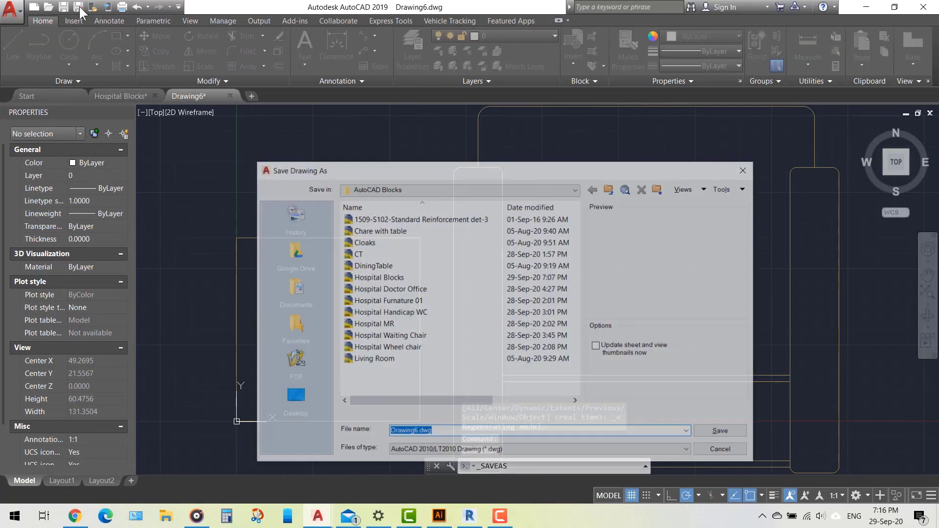
click(291, 402)
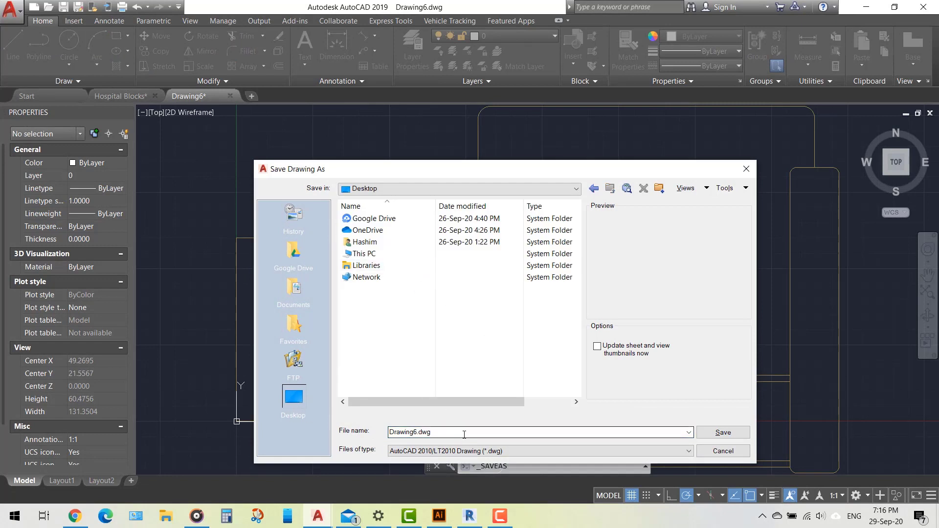
double_click(391, 432)
text(WatingChare)
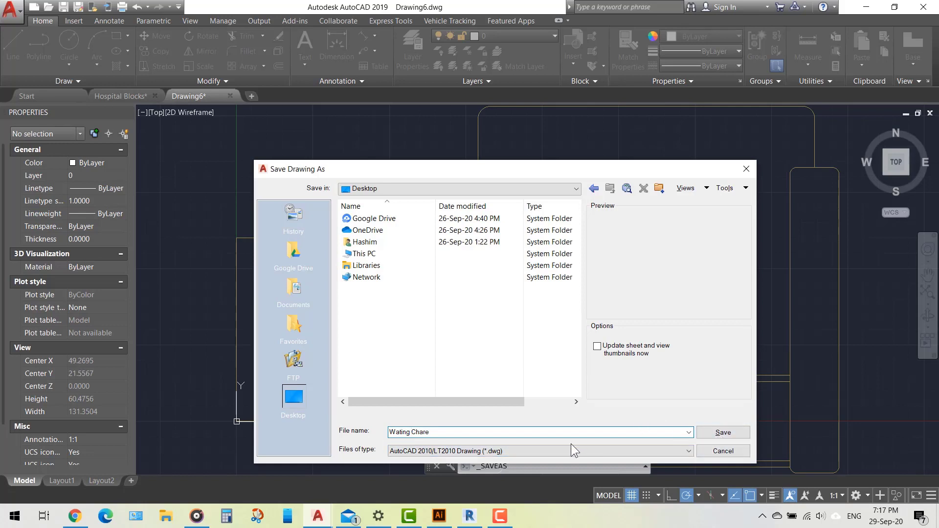
click(715, 436)
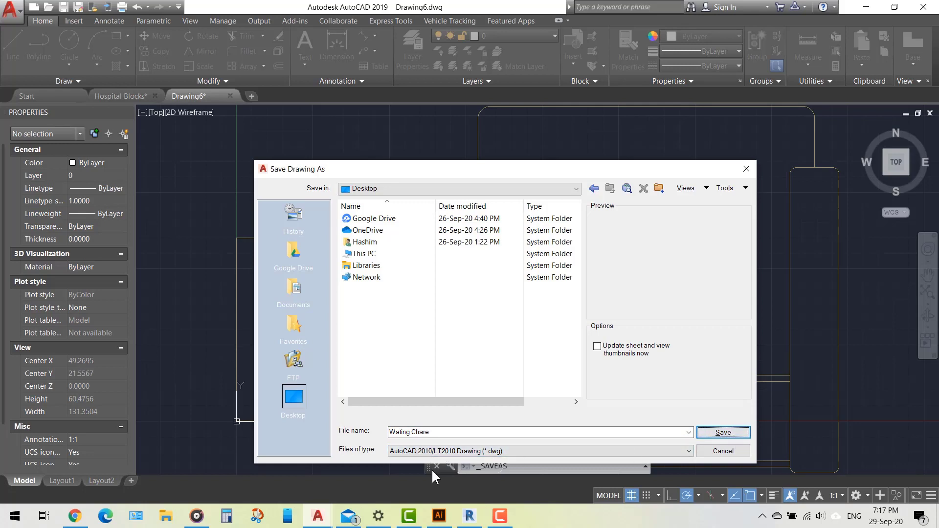
Save Wating Chare.dwg, close the drawing, and minimize AutoCAD to reach Revit.
click(723, 432)
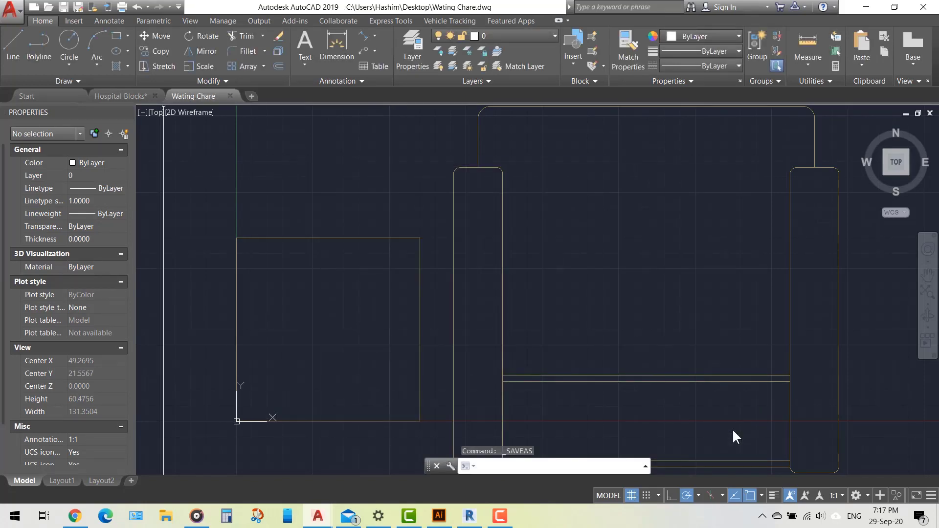
click(230, 94)
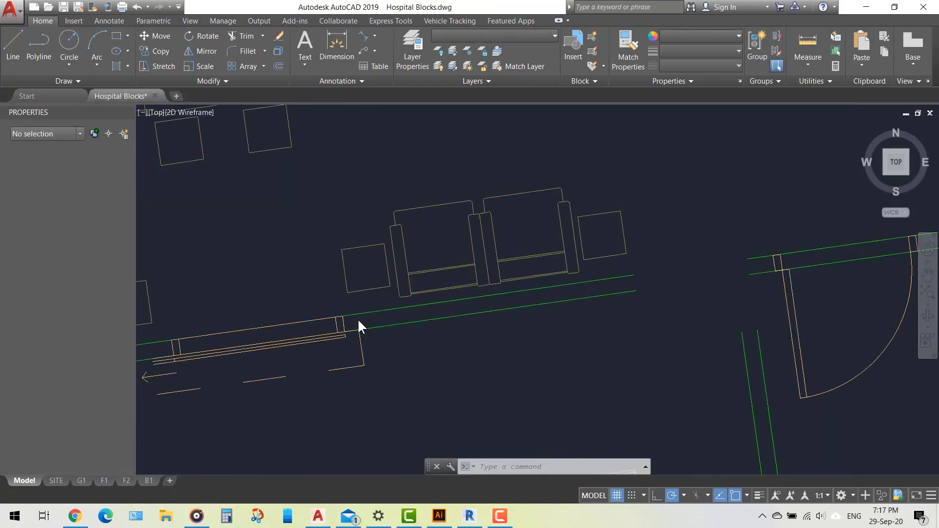
click(864, 7)
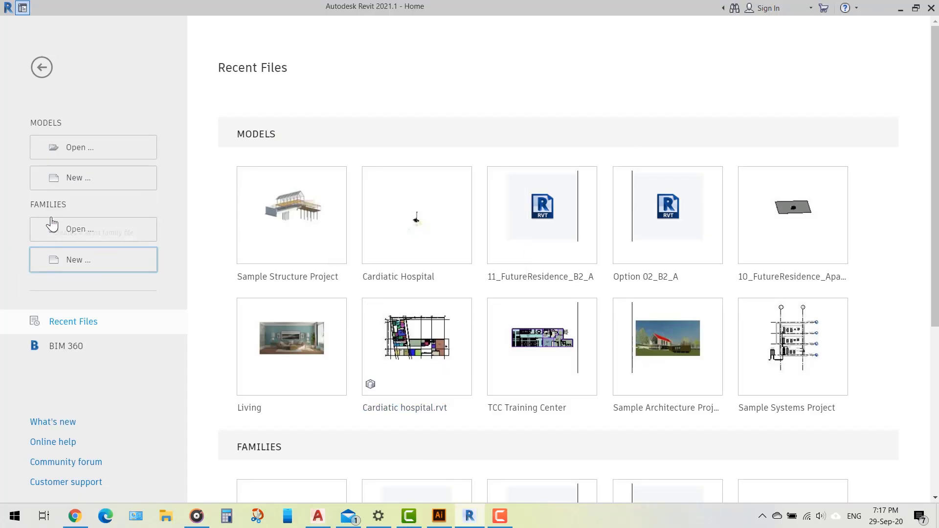
Create a new family from the English Metric Furniture.rft template.
click(88, 260)
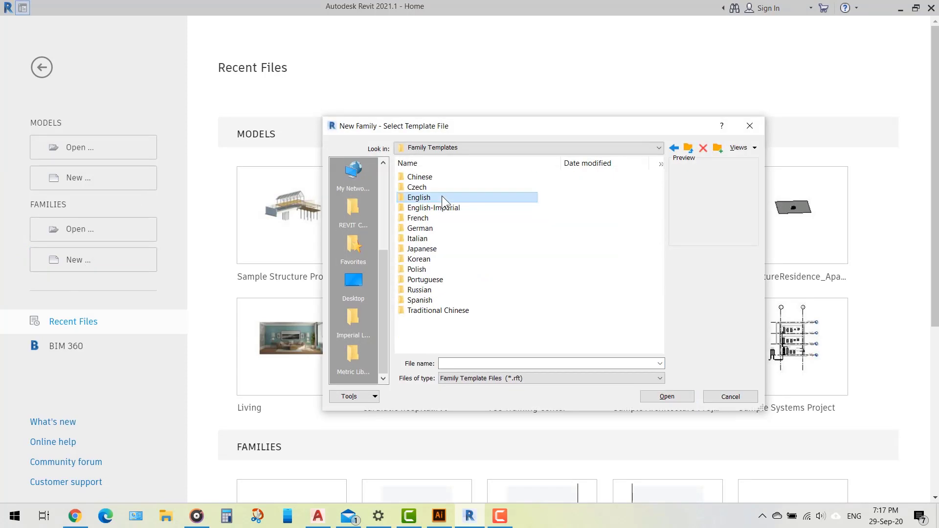
double_click(441, 195)
mouse_move(441, 345)
mouse_down()
mouse_move(486, 347)
mouse_move(473, 346)
mouse_up()
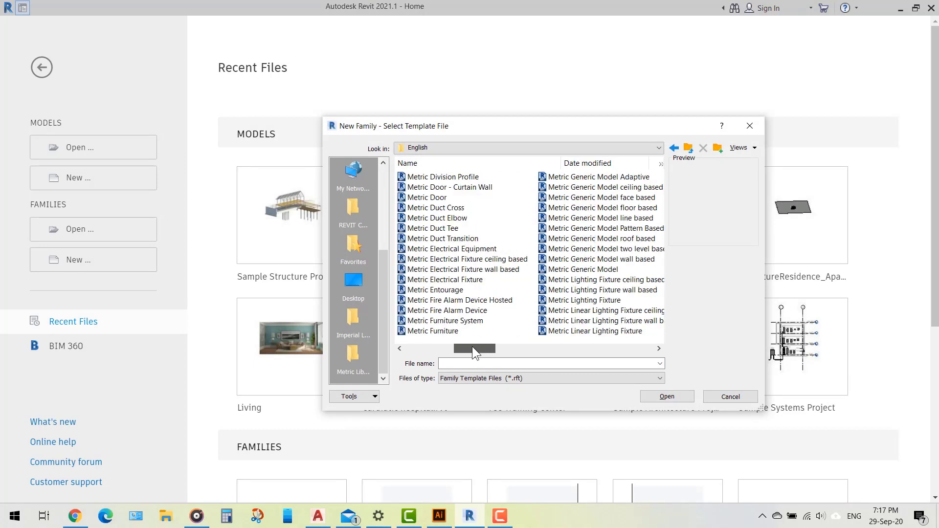
click(438, 332)
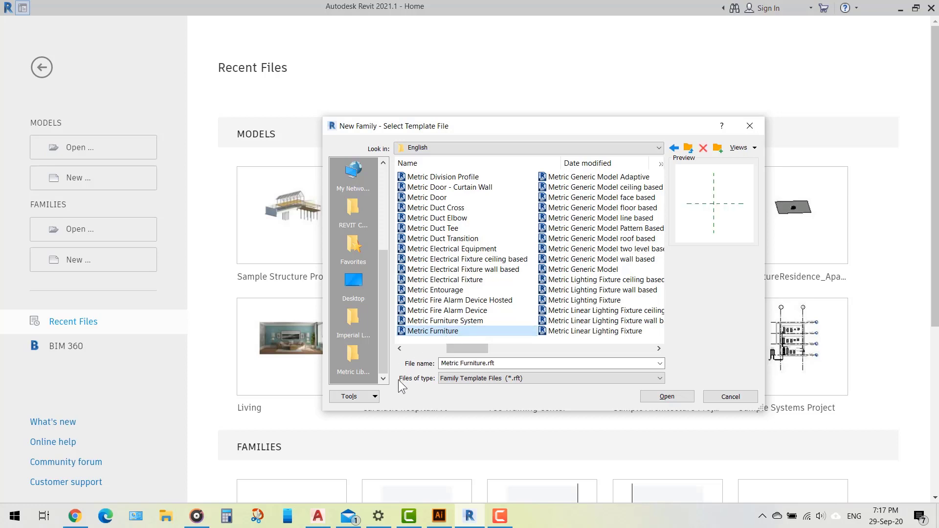
click(682, 398)
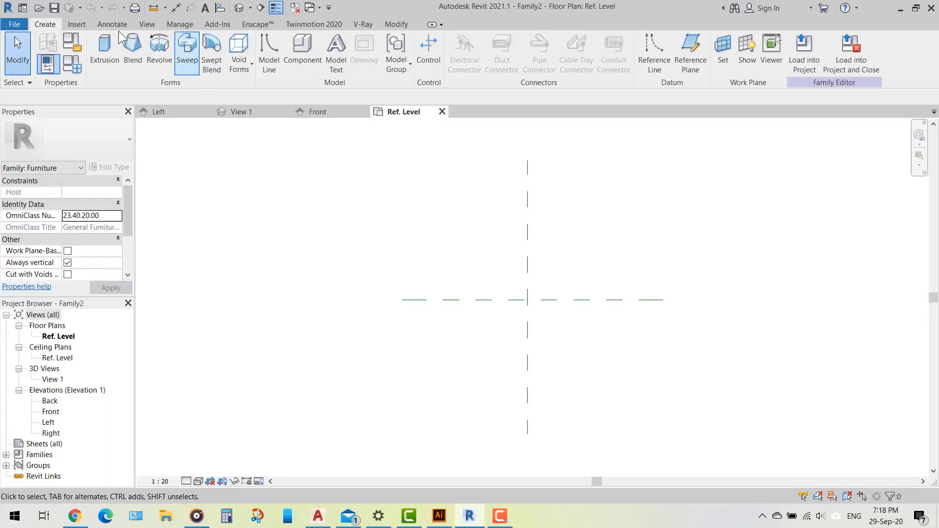
In Project Units, format Length as Centimeters with 1 decimal place and a cm symbol.
click(169, 25)
click(267, 57)
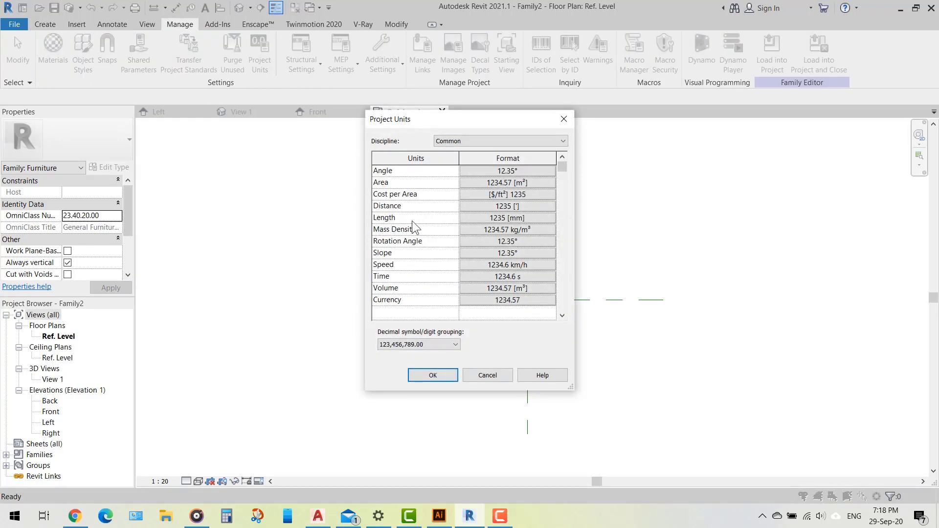
click(510, 219)
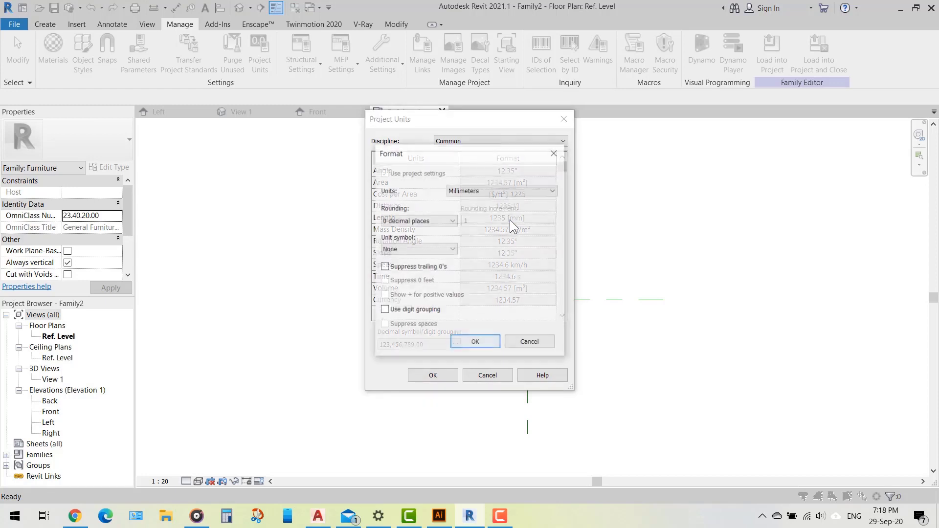
click(489, 190)
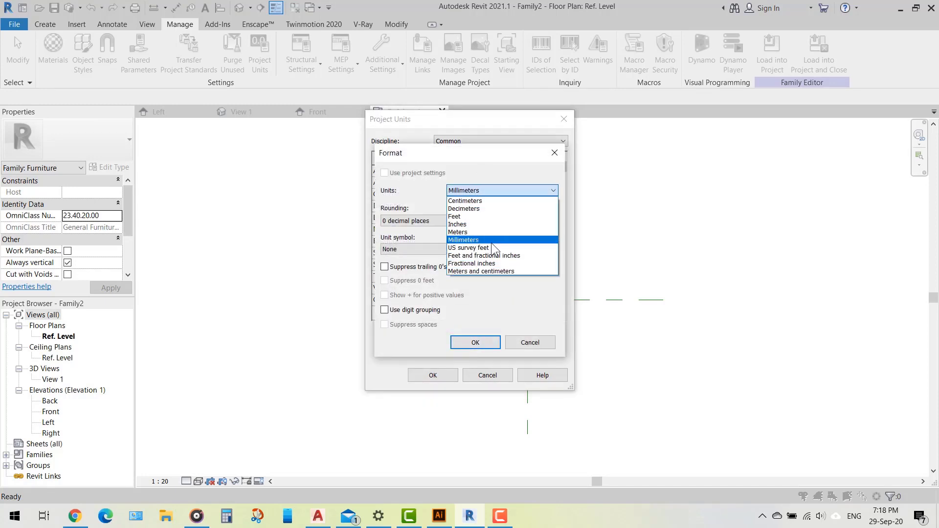
click(492, 200)
click(433, 221)
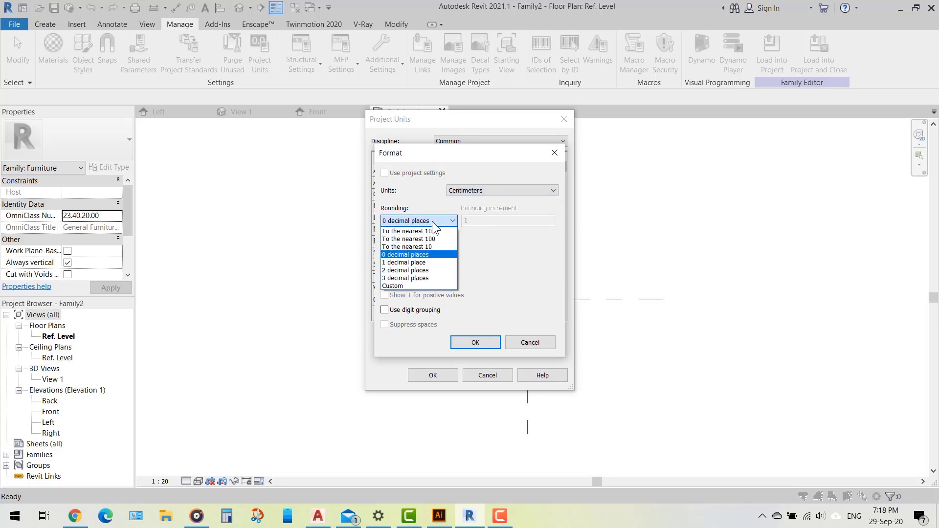
click(410, 263)
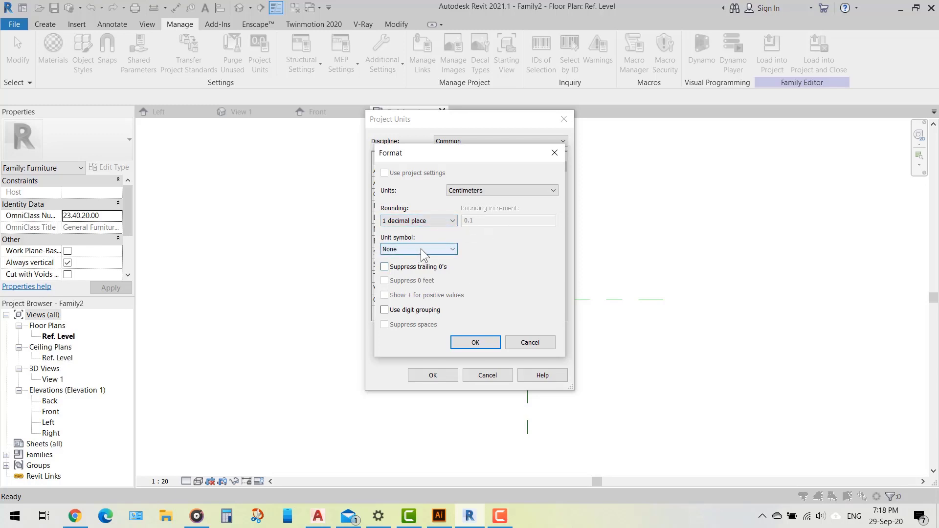
click(421, 248)
click(421, 265)
click(477, 343)
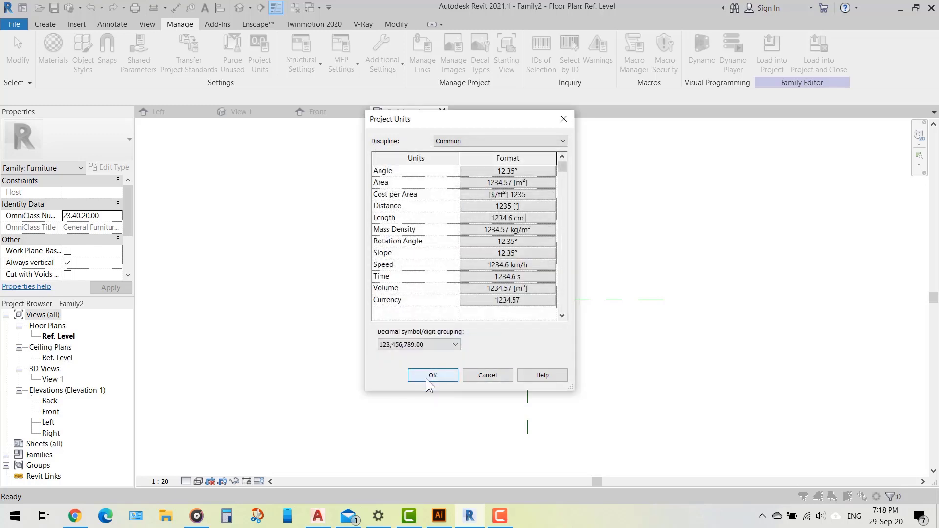
click(426, 379)
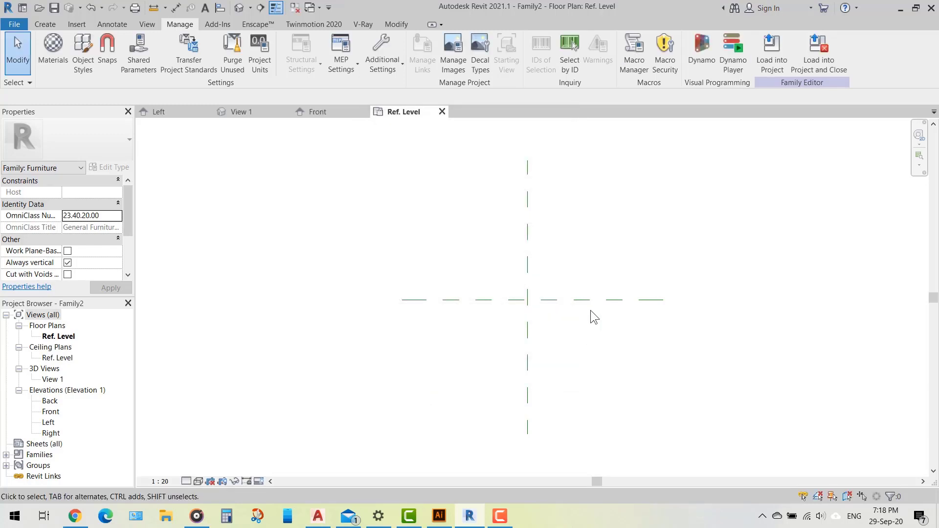
Import Wating Chare.dwg from the Desktop using Auto - Center to Center positioning.
click(74, 25)
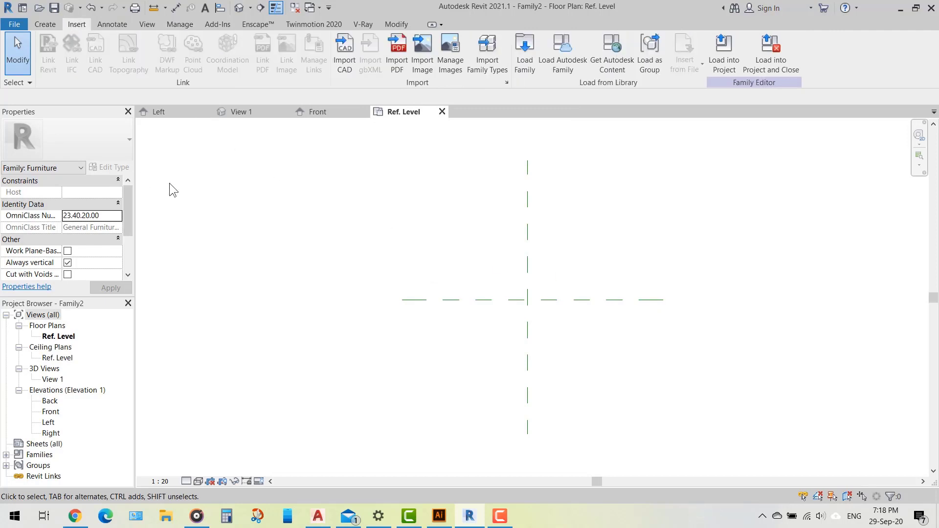
click(349, 66)
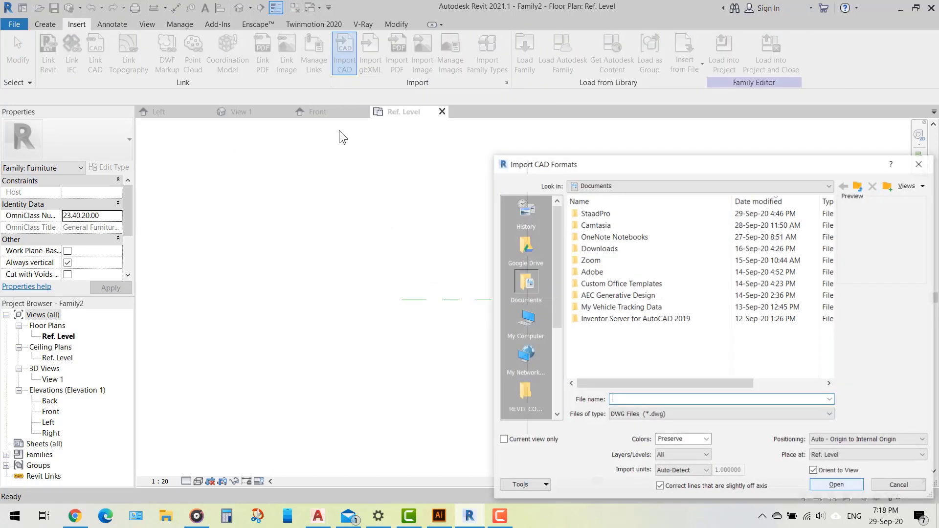
drag(729, 162, 517, 78)
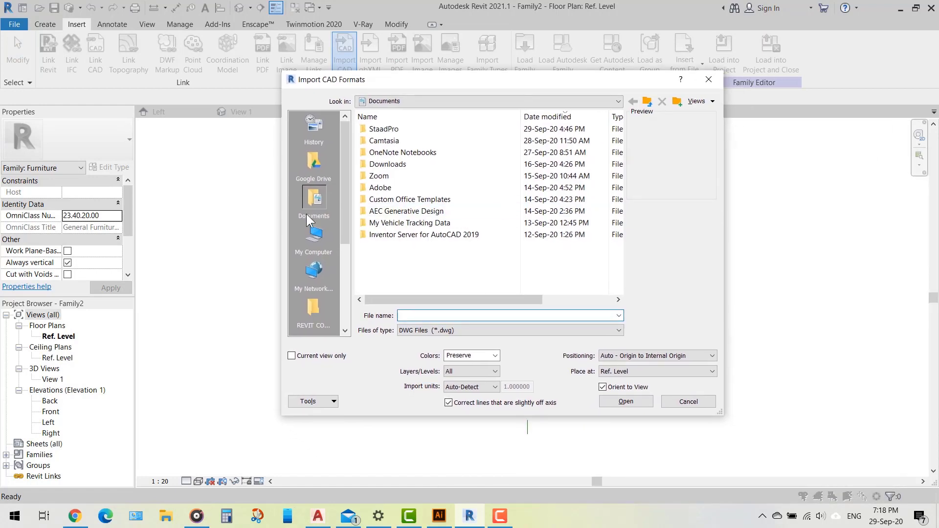
scroll(313, 259, down, 2)
click(314, 235)
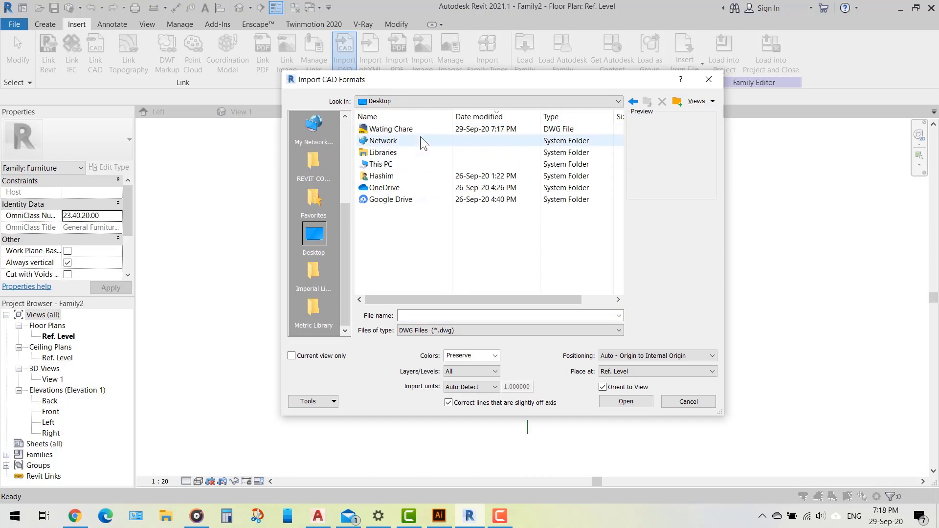
click(420, 128)
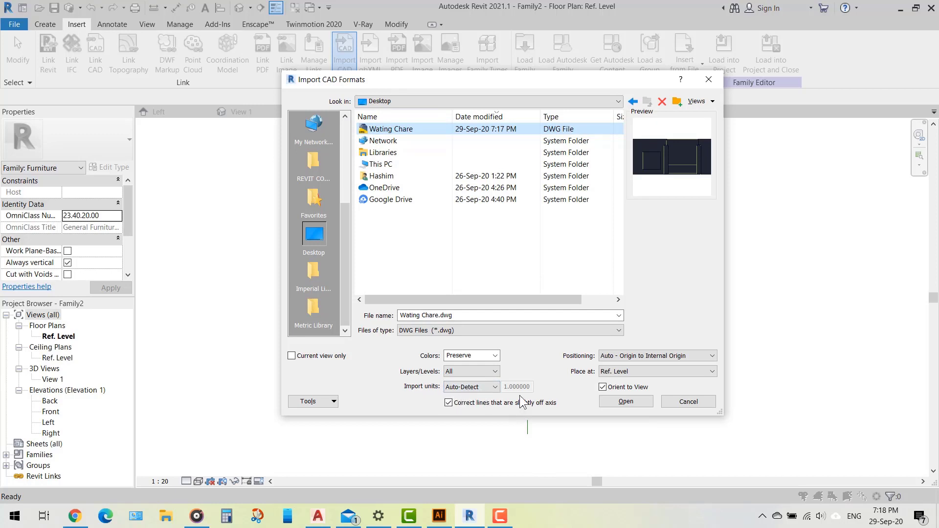
click(667, 355)
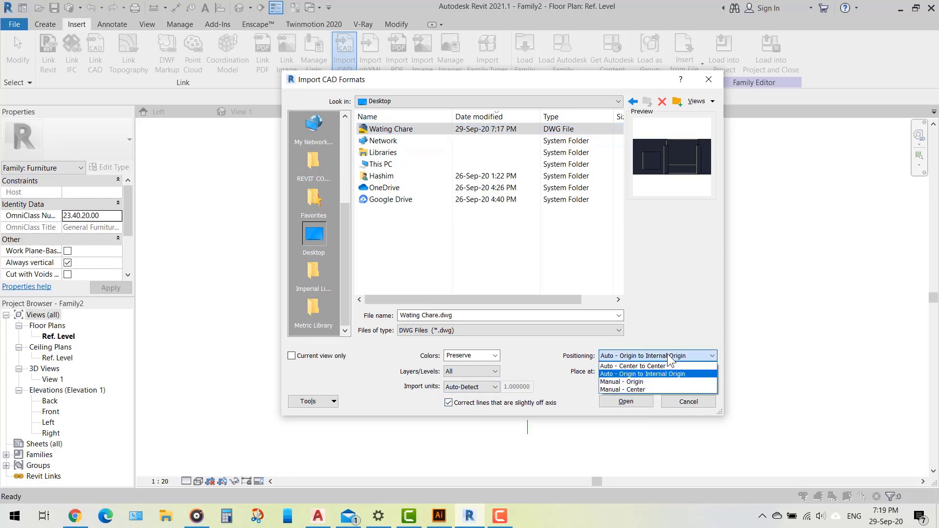
click(624, 368)
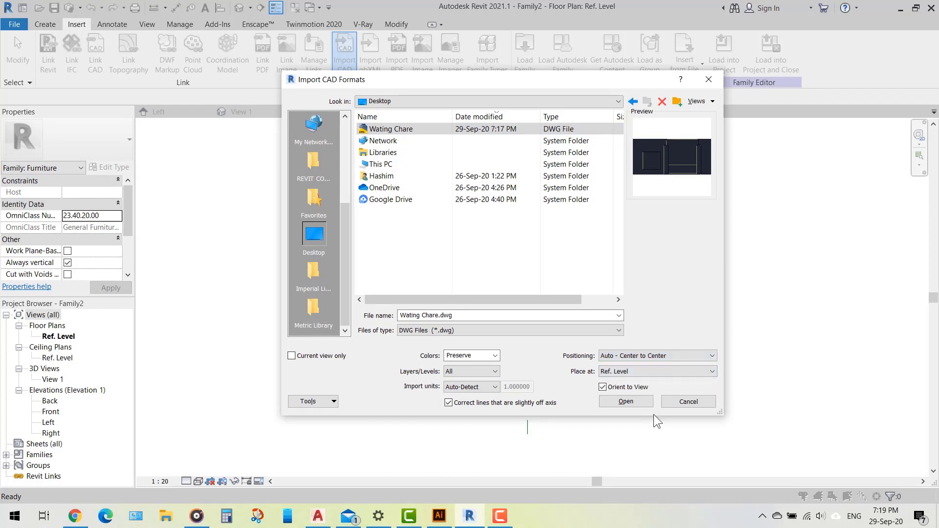
click(611, 401)
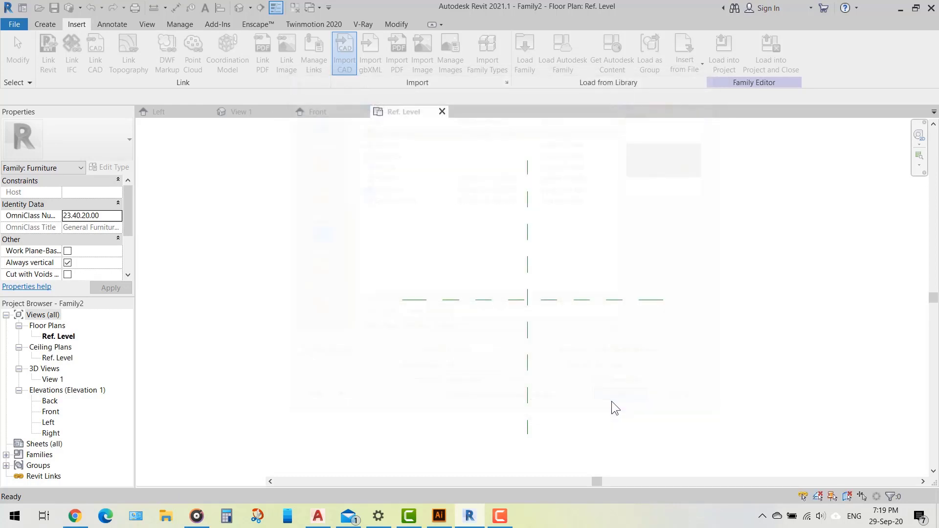
click(568, 406)
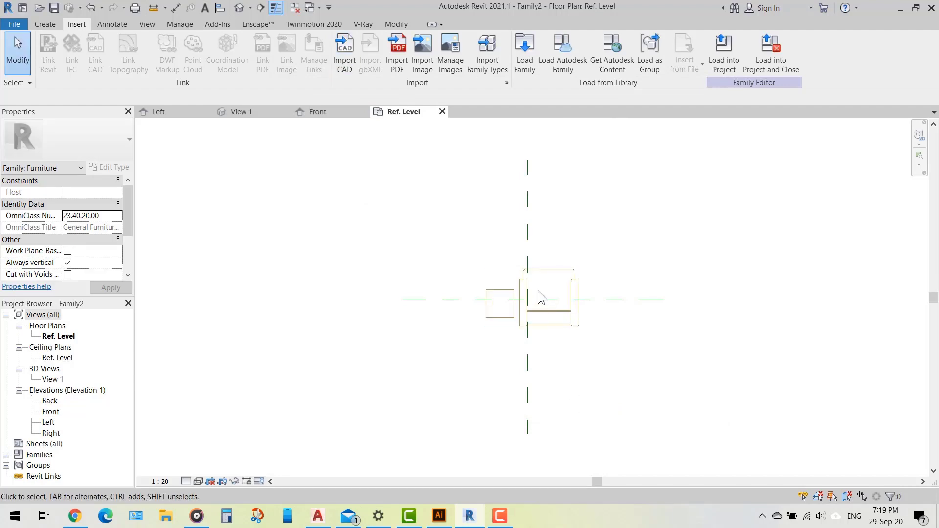
scroll(537, 290, up, 4)
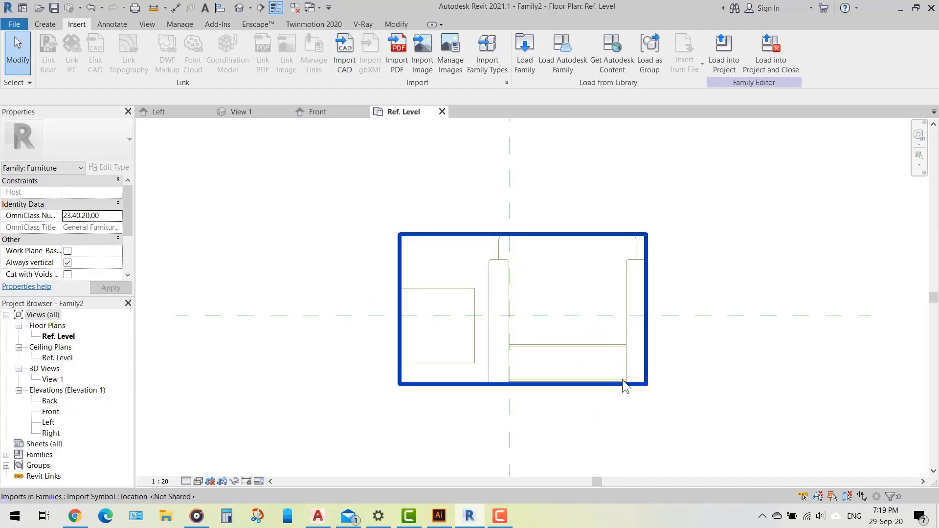
click(638, 385)
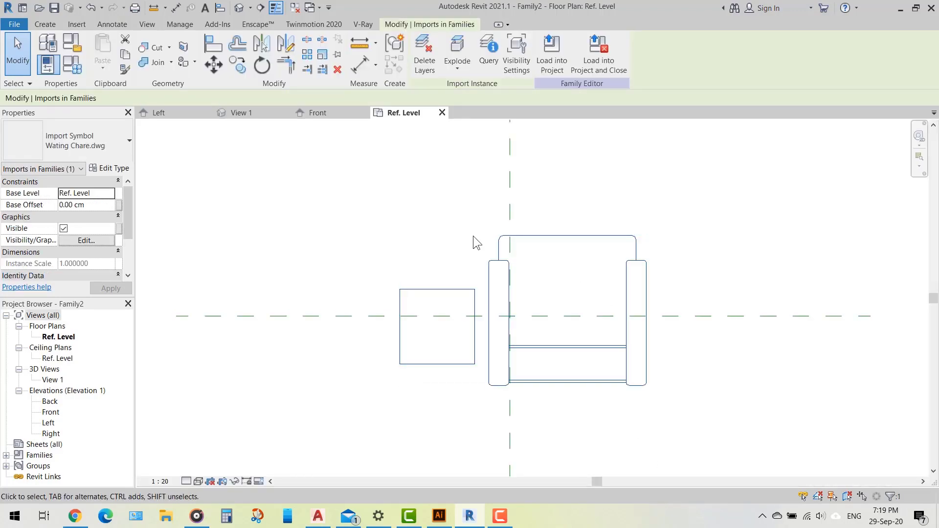
click(447, 70)
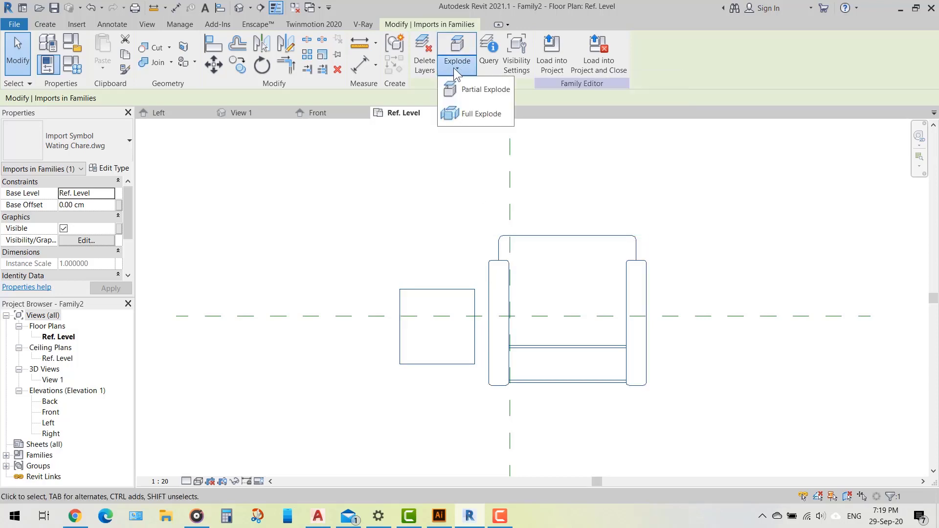
click(476, 88)
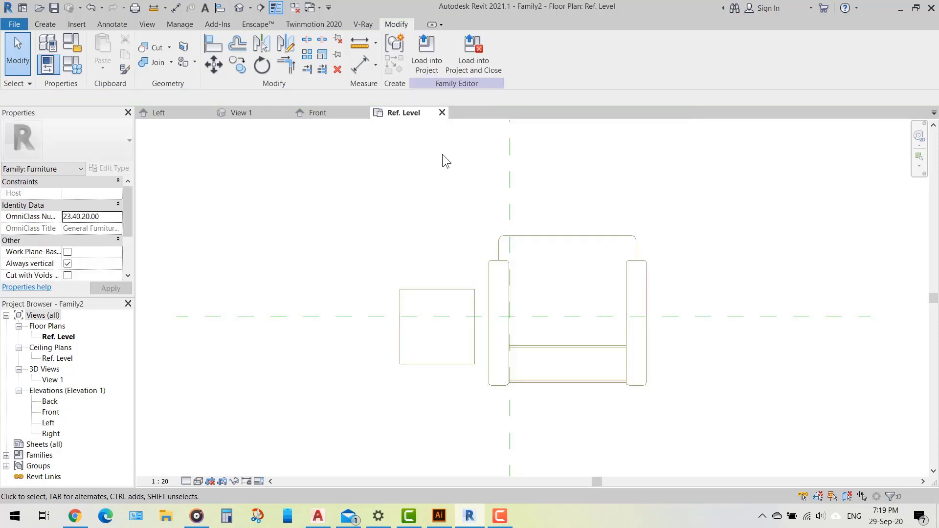
click(467, 292)
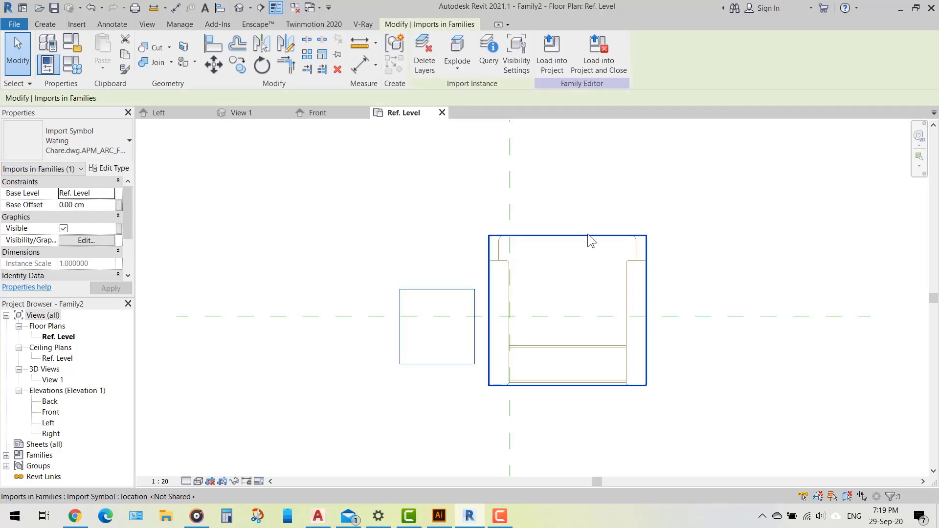
click(587, 235)
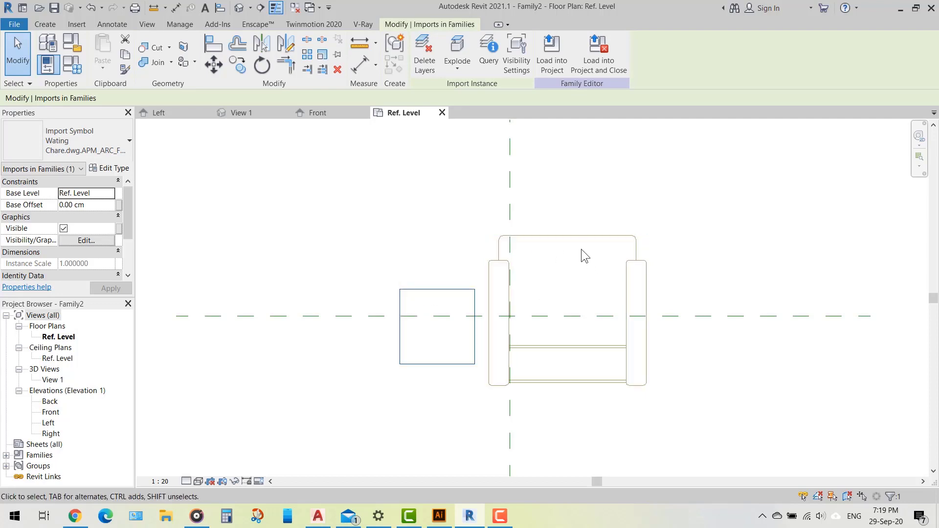
click(580, 245)
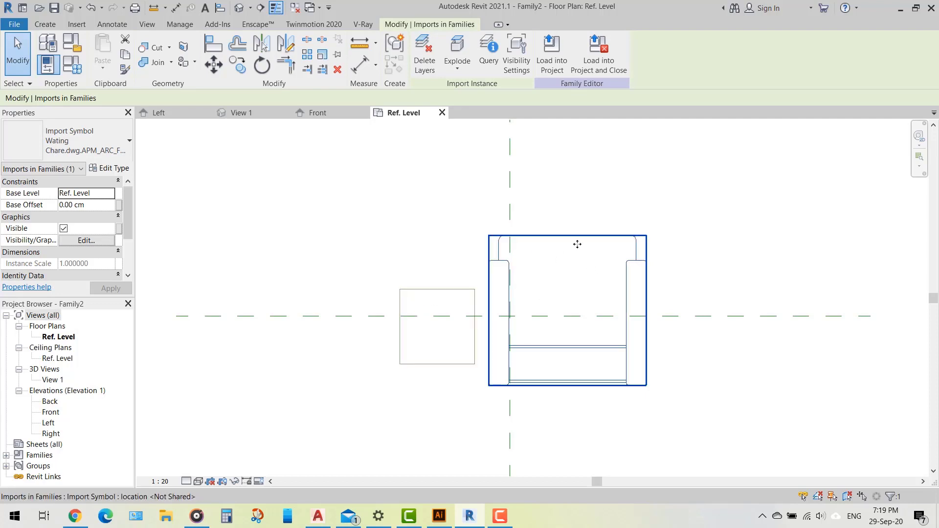
click(618, 433)
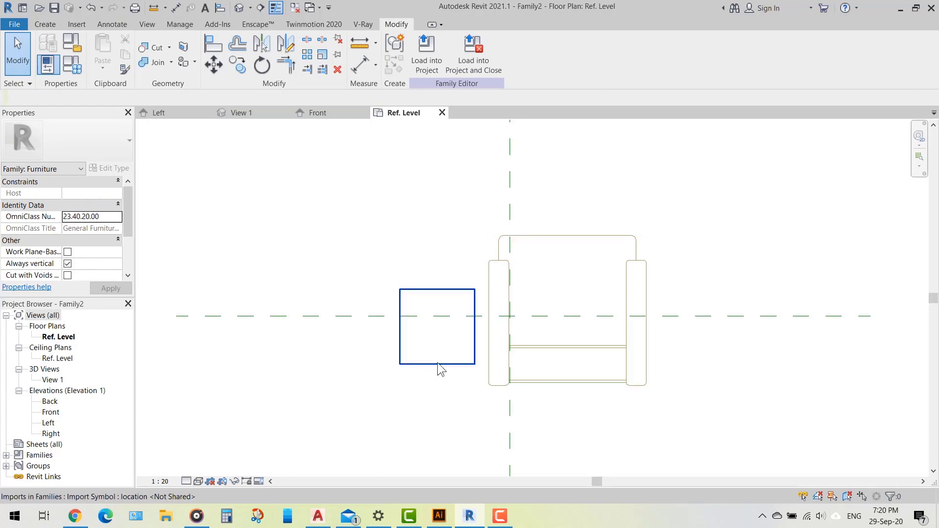
click(444, 289)
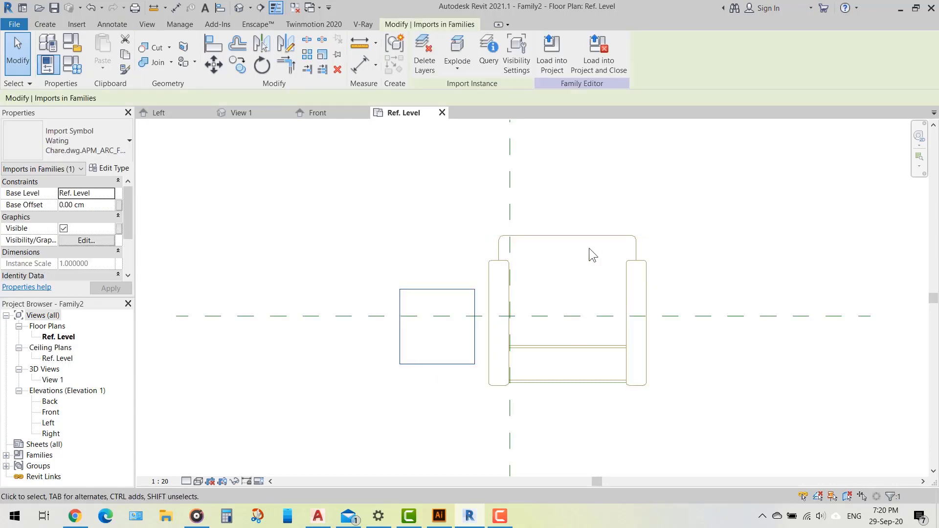
click(429, 398)
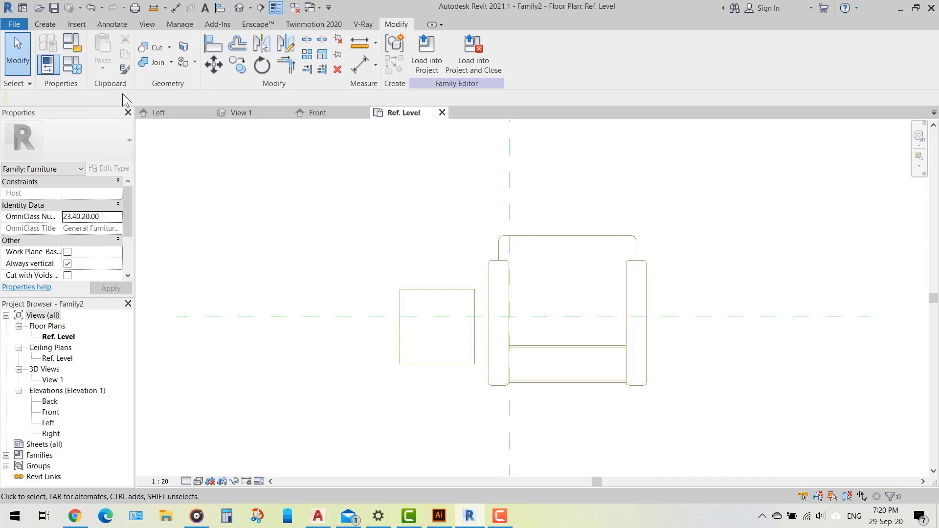
Add a Yes/No family parameter named Table, grouped under Visibility.
click(75, 66)
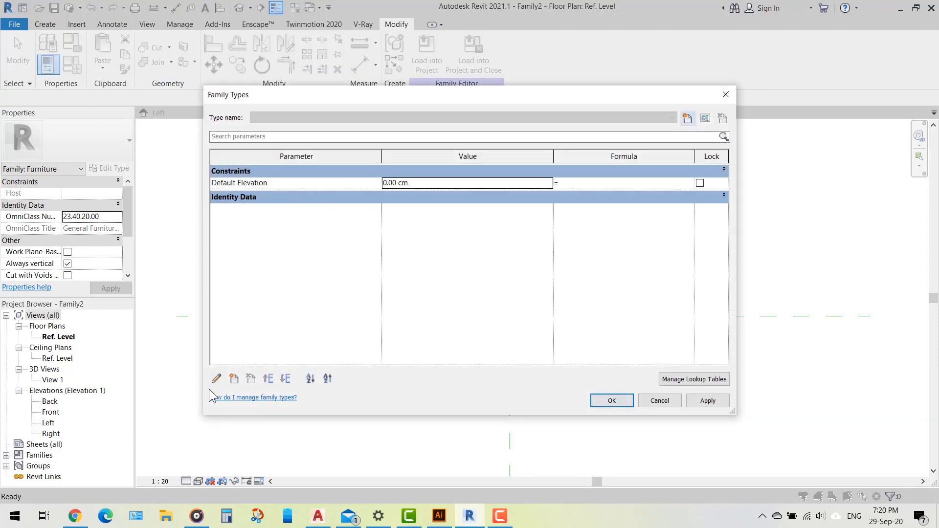
click(234, 379)
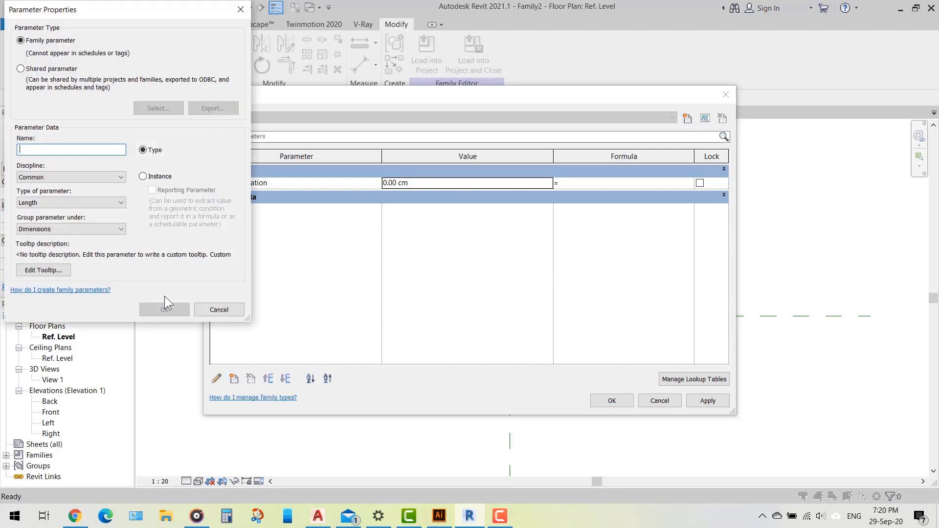
drag(124, 9, 479, 102)
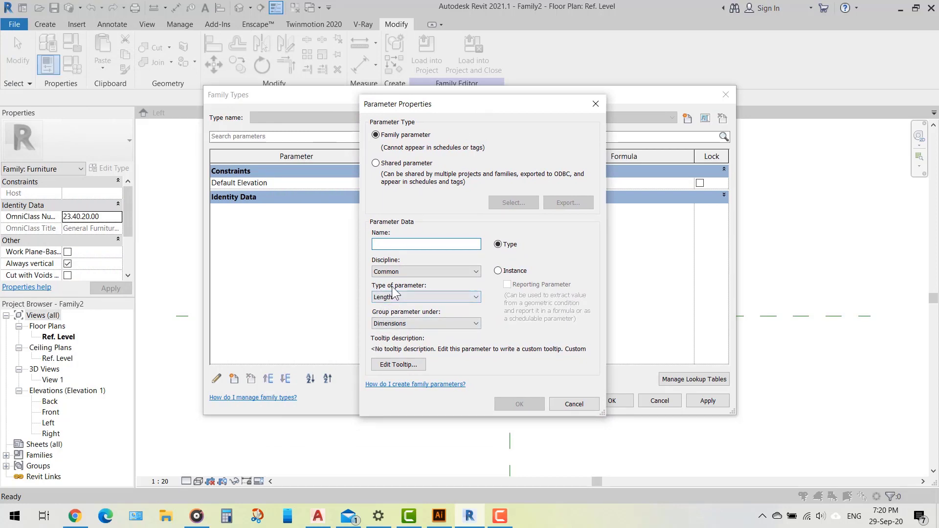
click(424, 295)
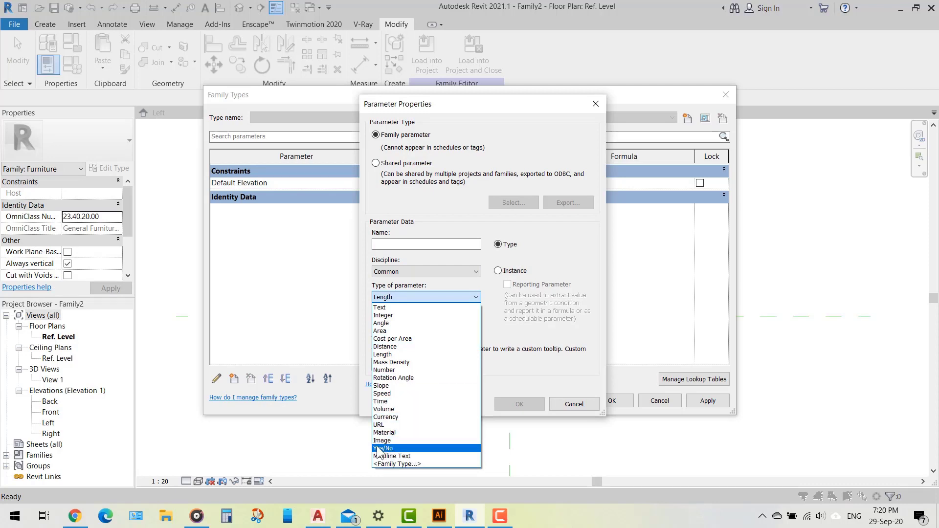
click(395, 449)
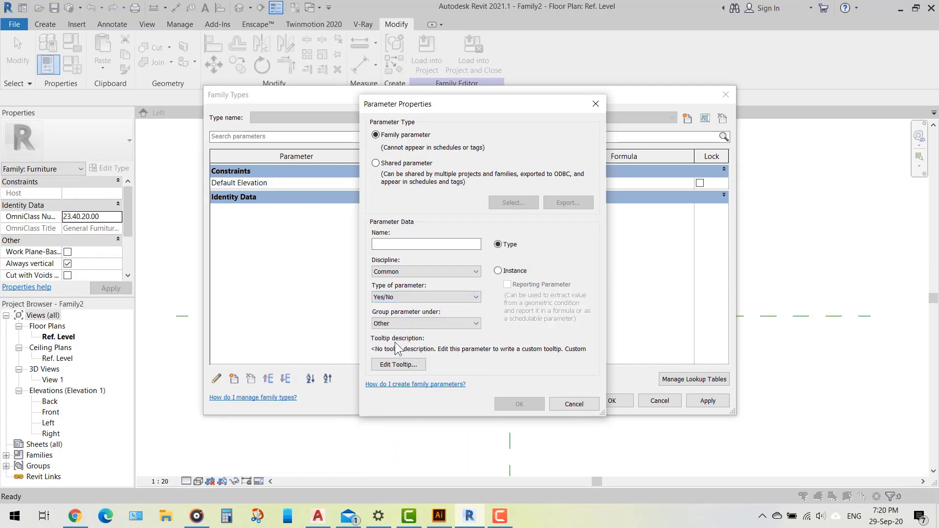
click(398, 323)
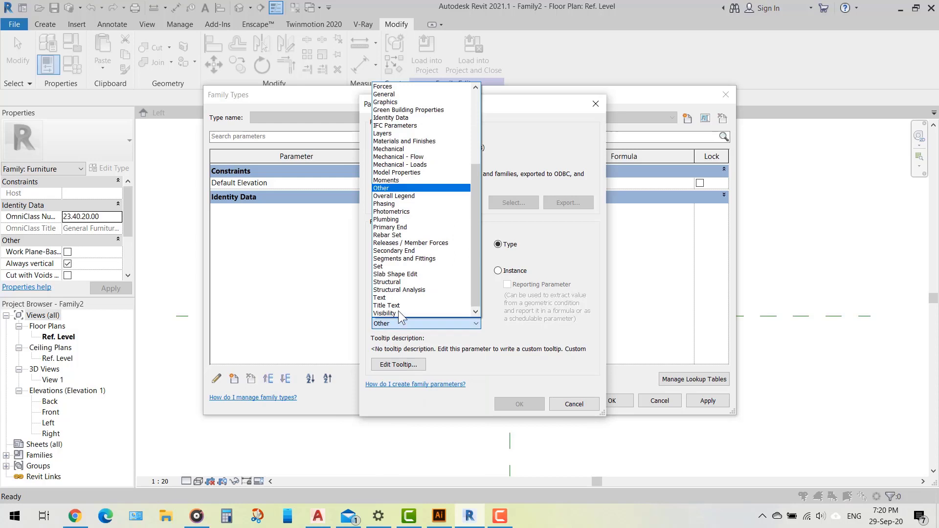
click(404, 313)
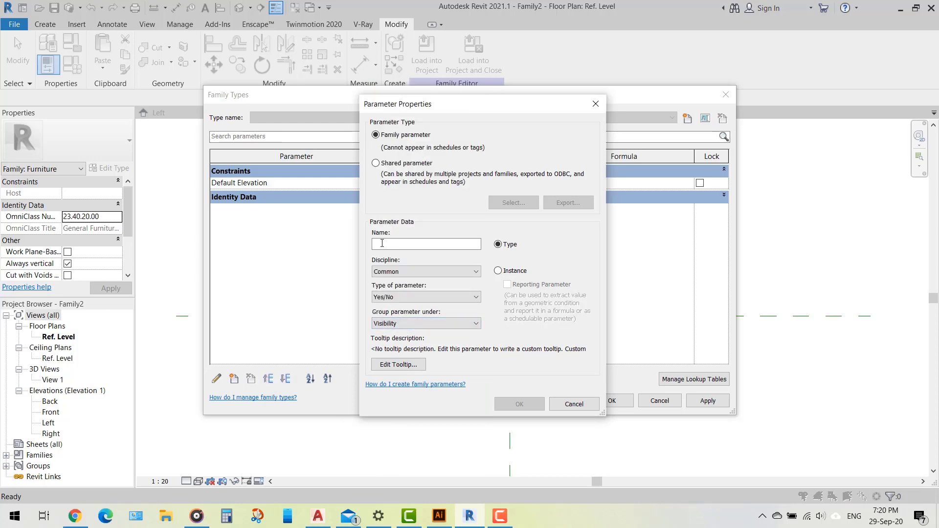
click(397, 243)
text(Table)
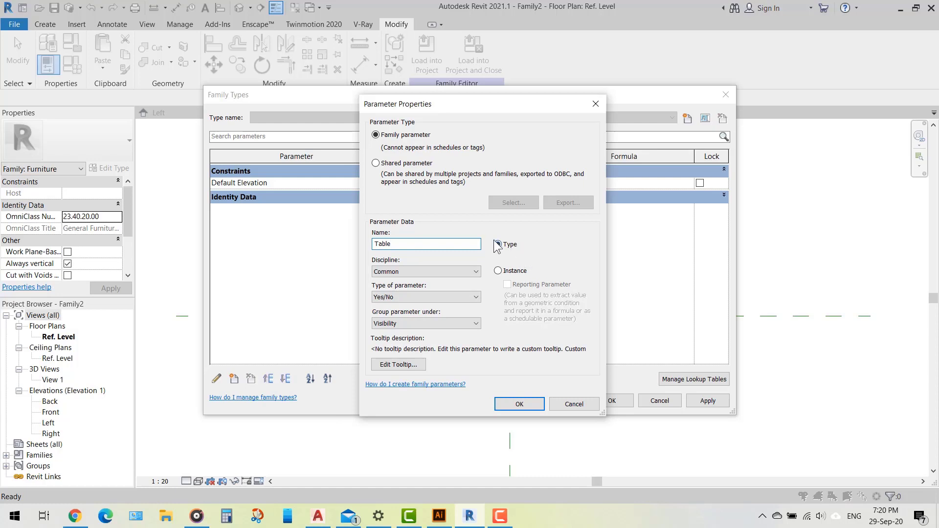
click(502, 403)
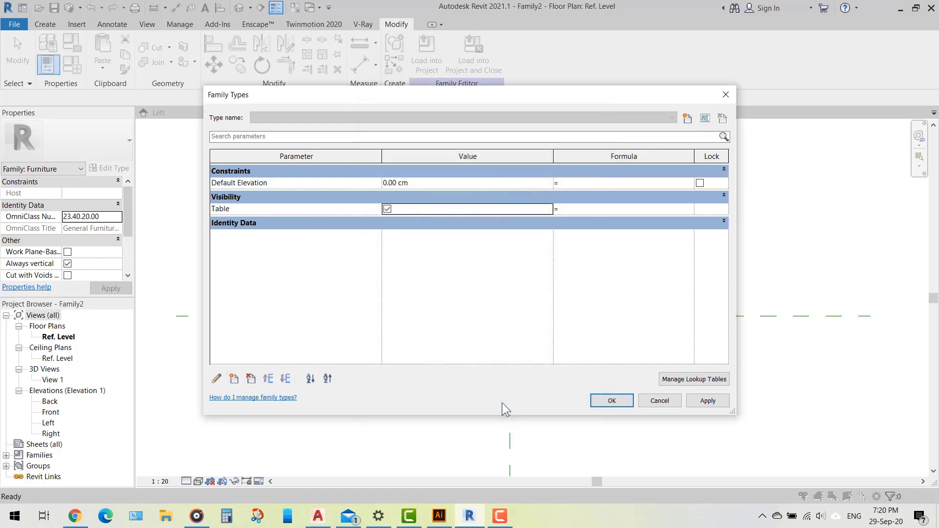
Add a second Yes/No Visibility parameter named Chare.
click(234, 379)
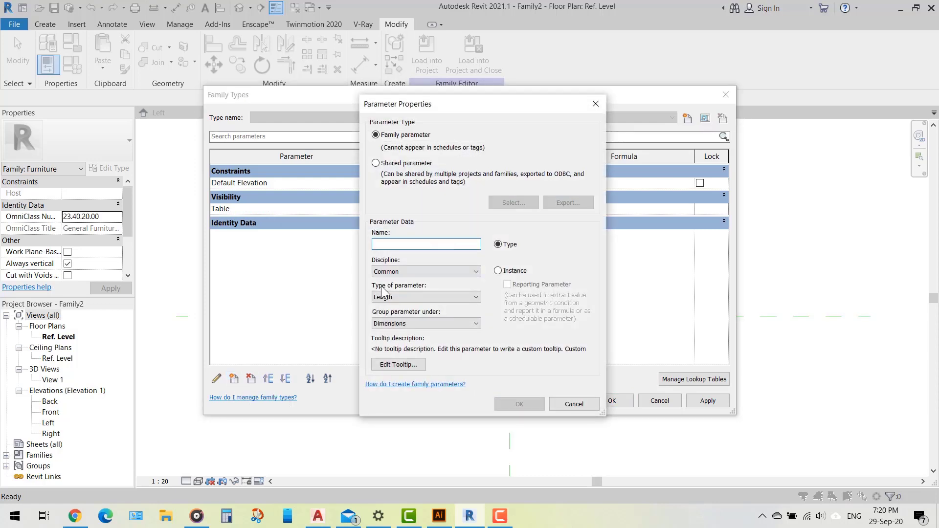
click(397, 295)
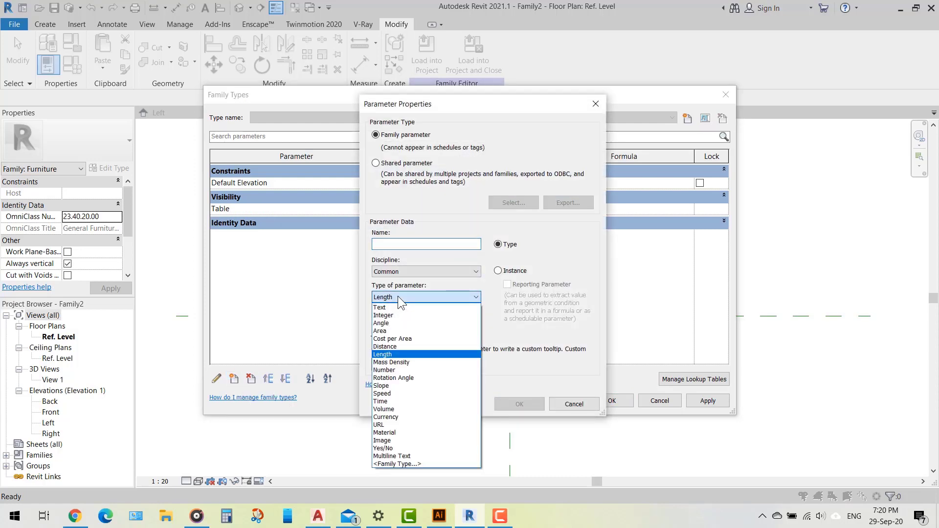
click(408, 447)
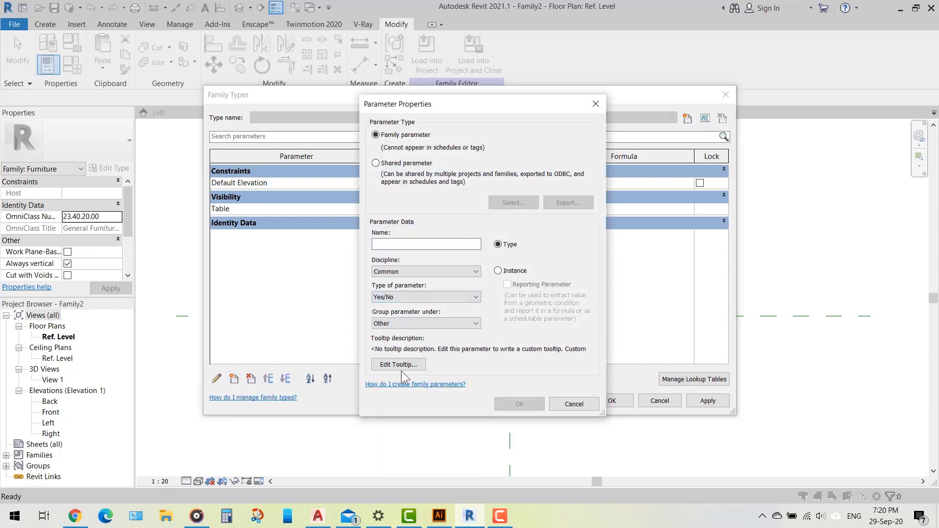
click(419, 323)
click(411, 310)
click(406, 245)
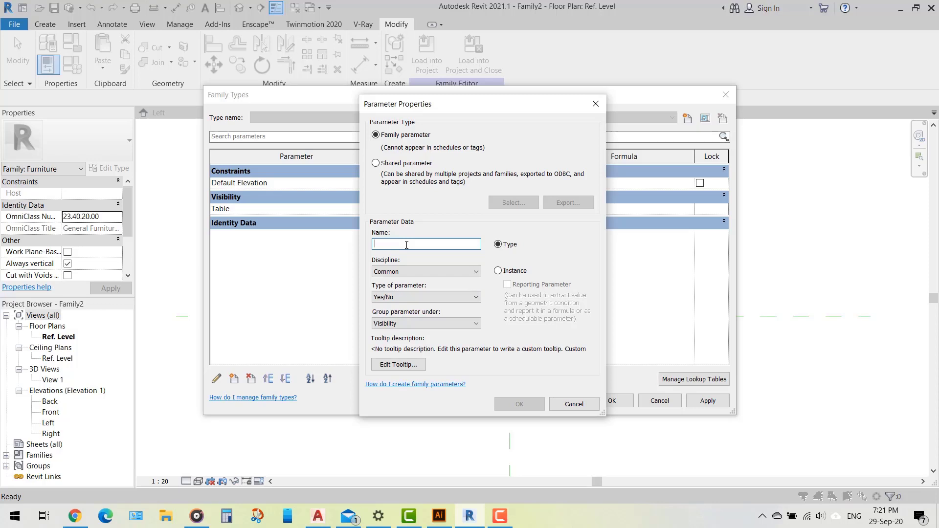
text(Chare)
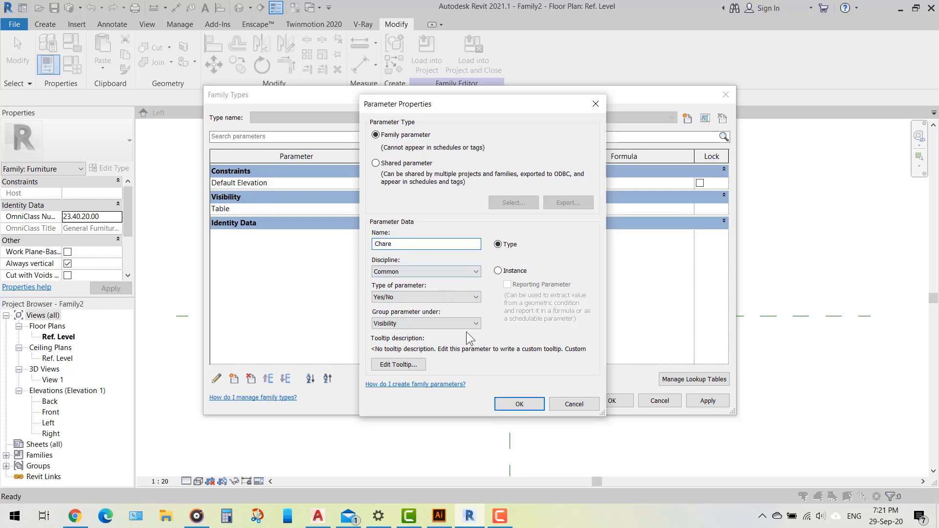
click(507, 403)
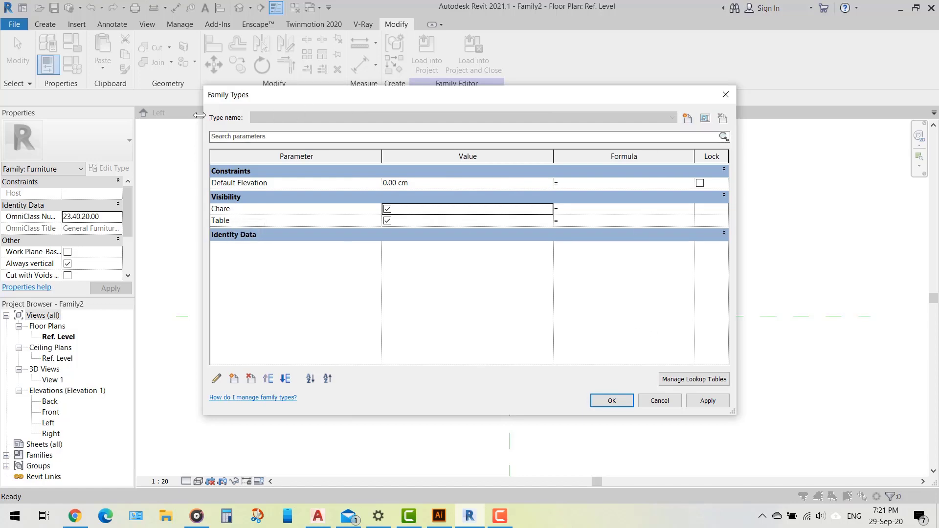
Create family types Waiting Chare and Table, hiding the chair in the Table type.
click(687, 119)
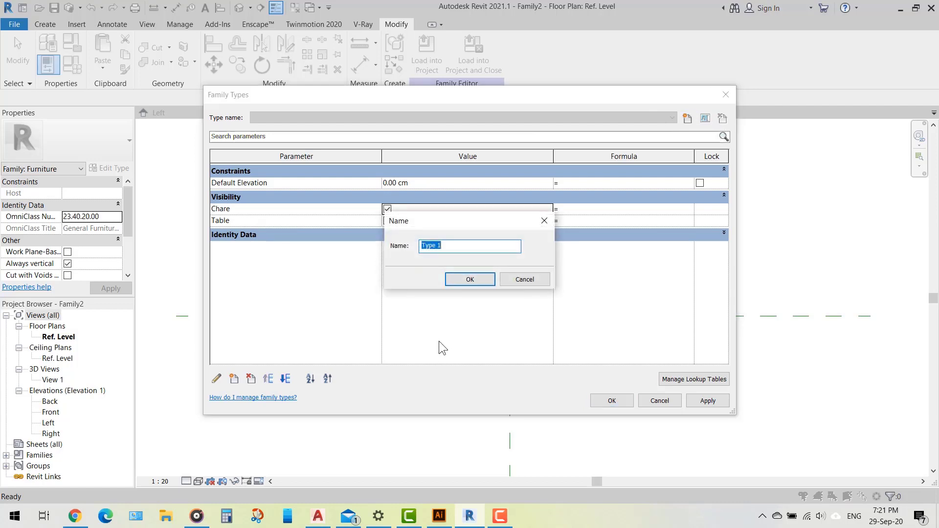
text(W)
text(aiting)
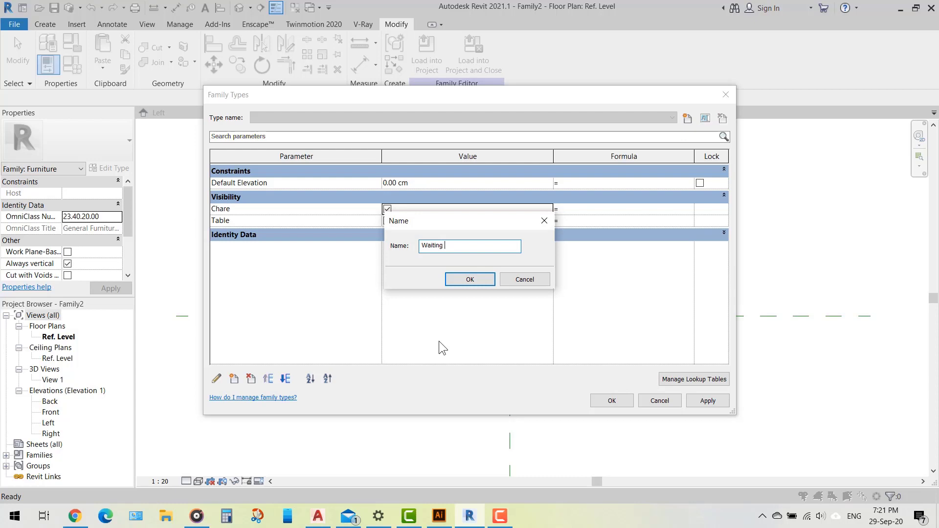
text( Chare)
click(458, 280)
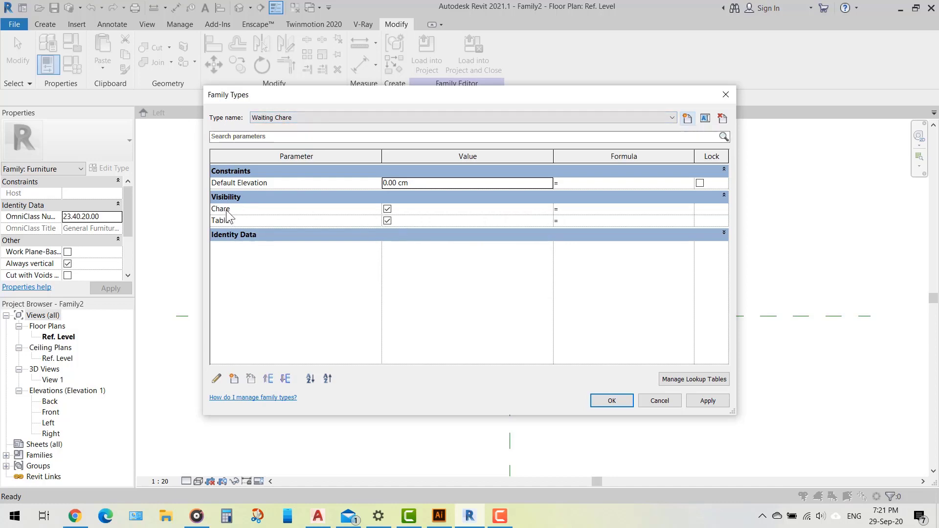
click(687, 118)
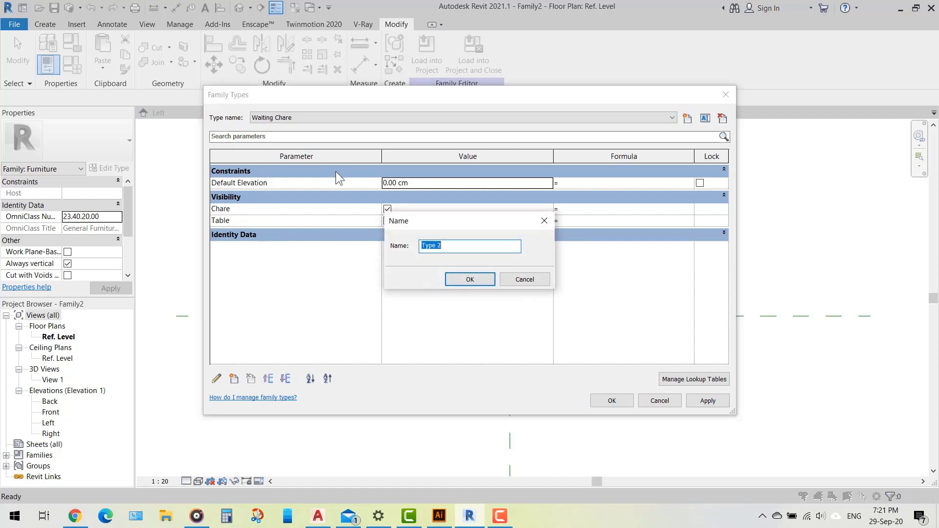
text(Tab)
text(le)
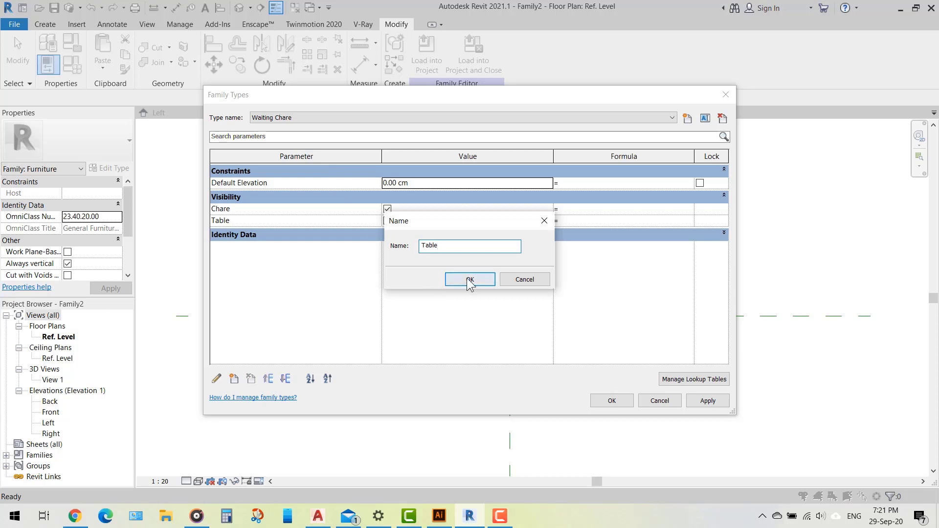
click(470, 280)
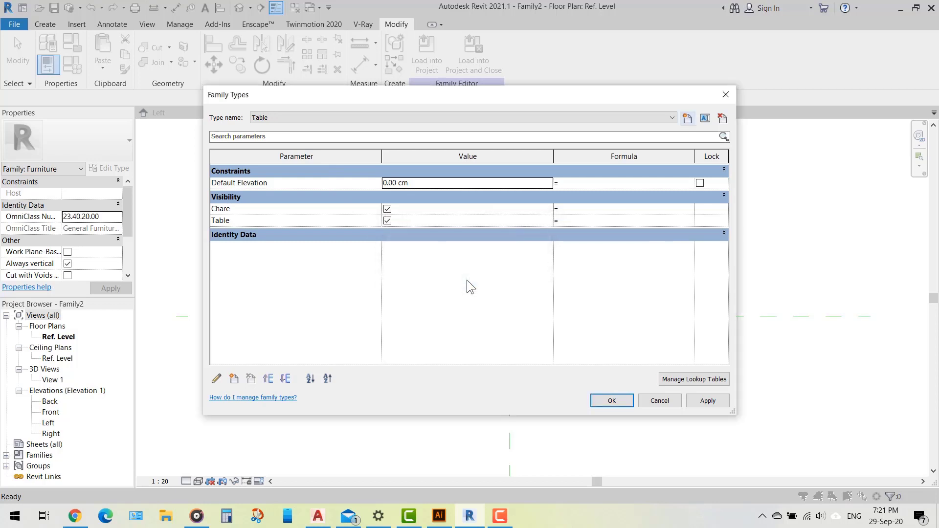
click(388, 209)
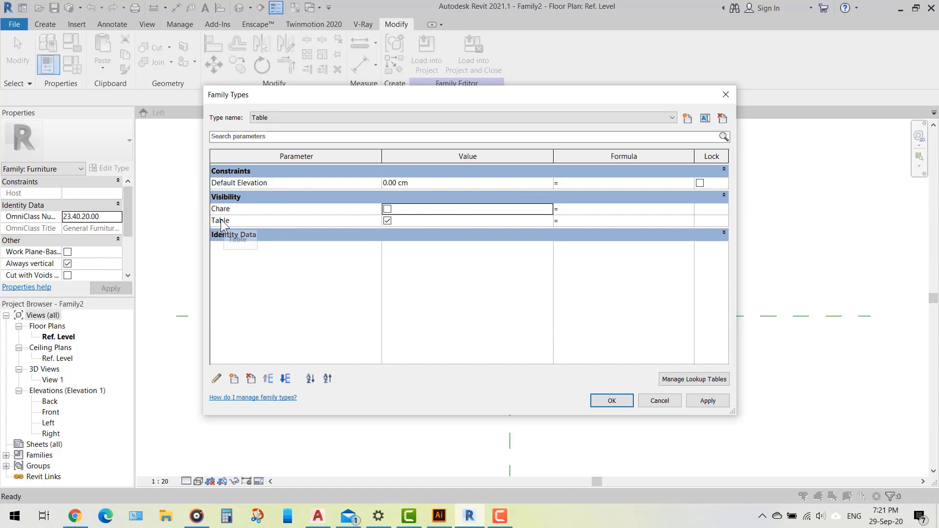
Starting from Waiting Chare, create a Chare type with the table hidden.
click(506, 118)
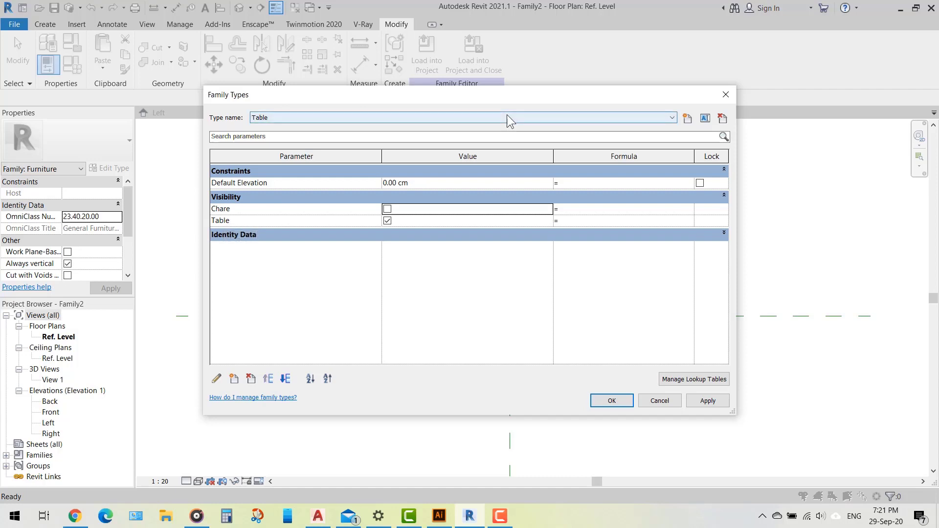
click(312, 136)
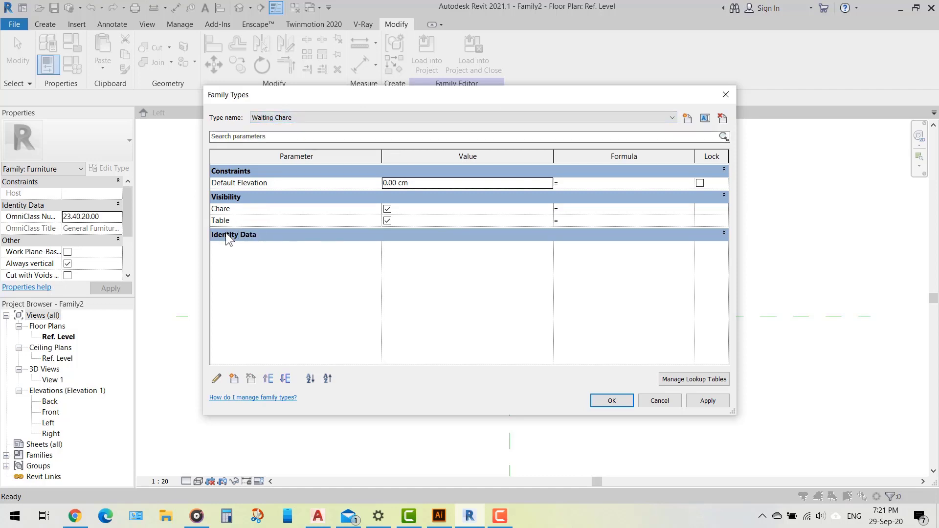
click(687, 118)
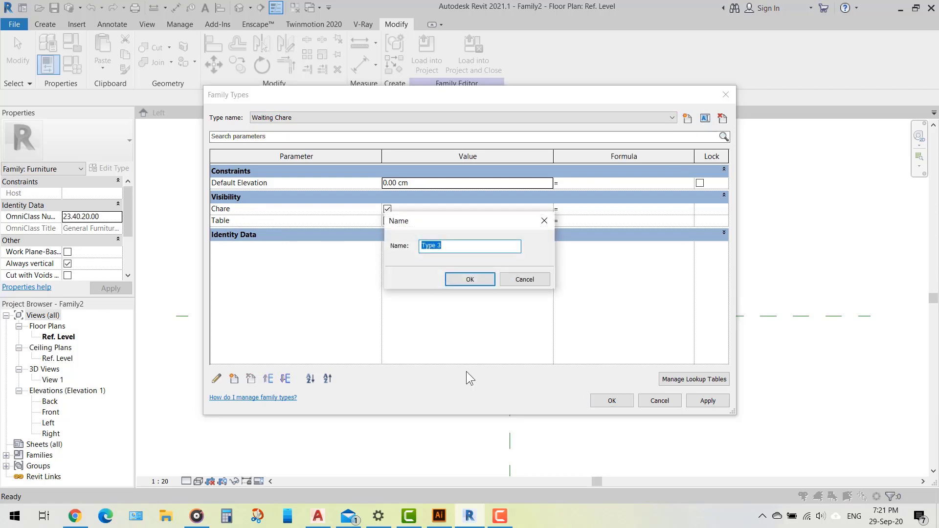
text(Cha)
text(re)
click(472, 280)
click(387, 219)
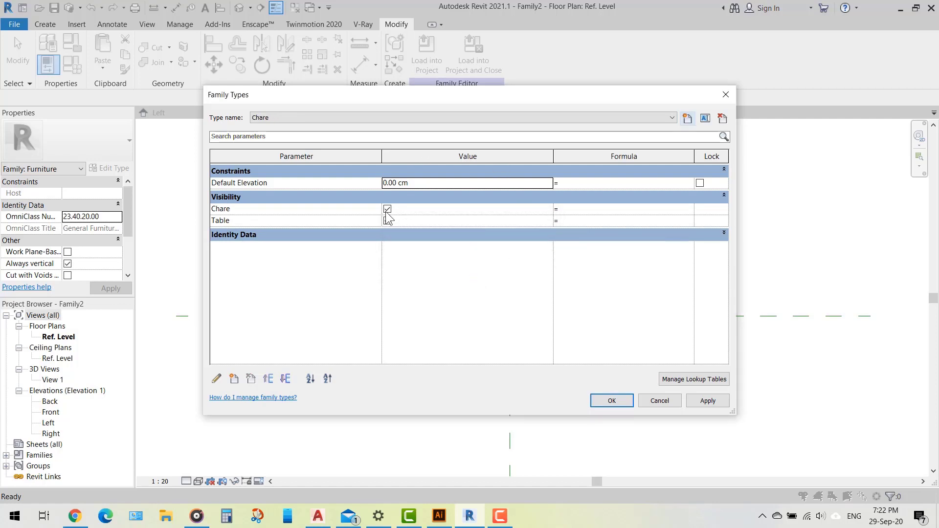
click(387, 220)
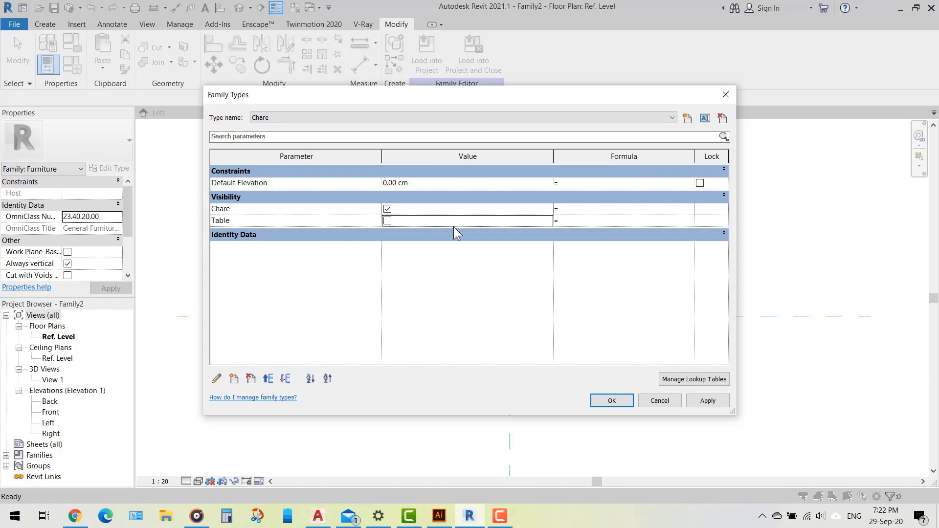
Link the imported table square's Visible property to the Table parameter.
click(624, 399)
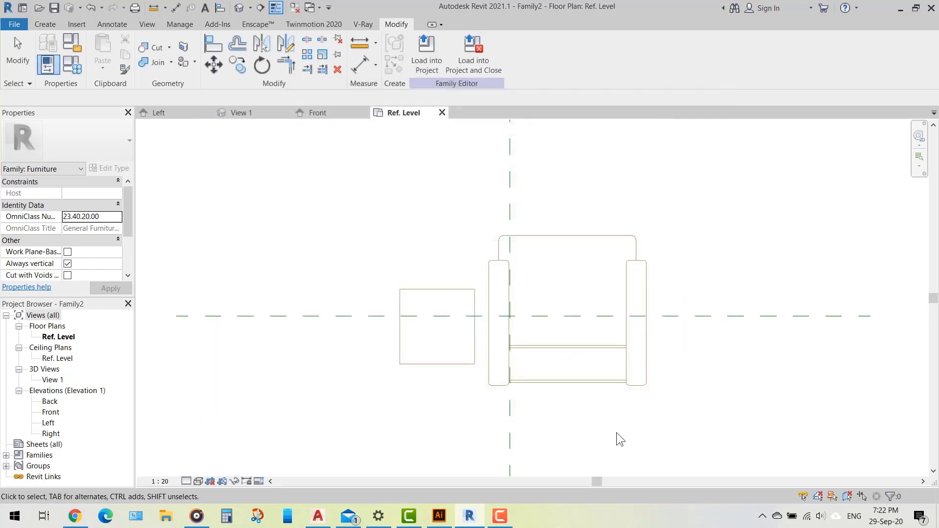
click(427, 365)
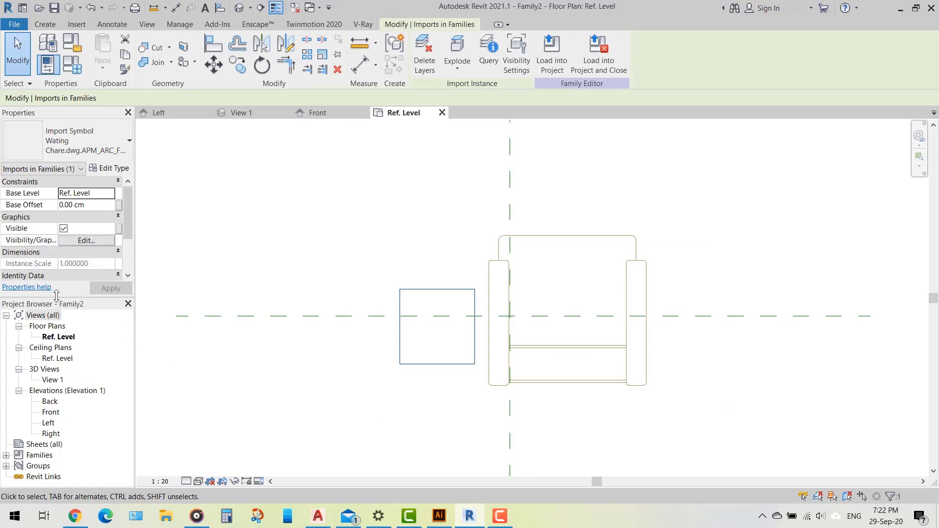
drag(56, 296, 56, 359)
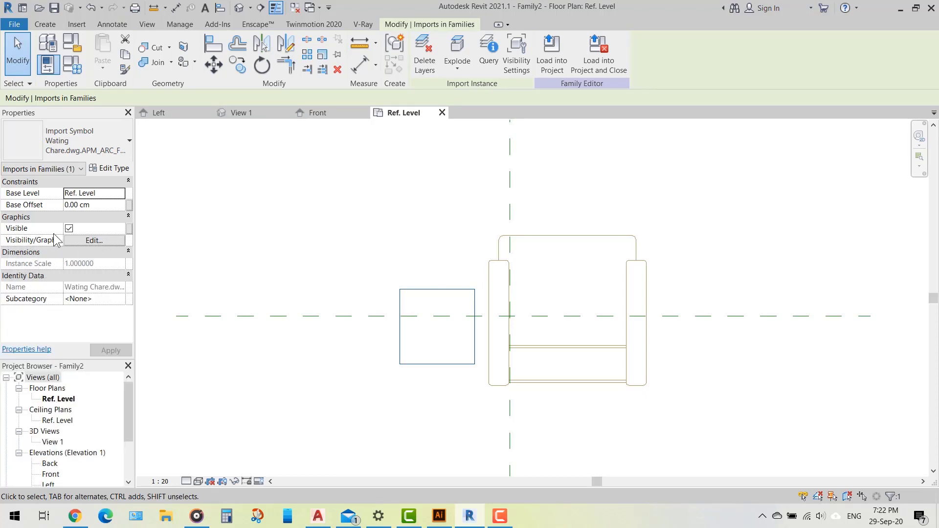
click(130, 232)
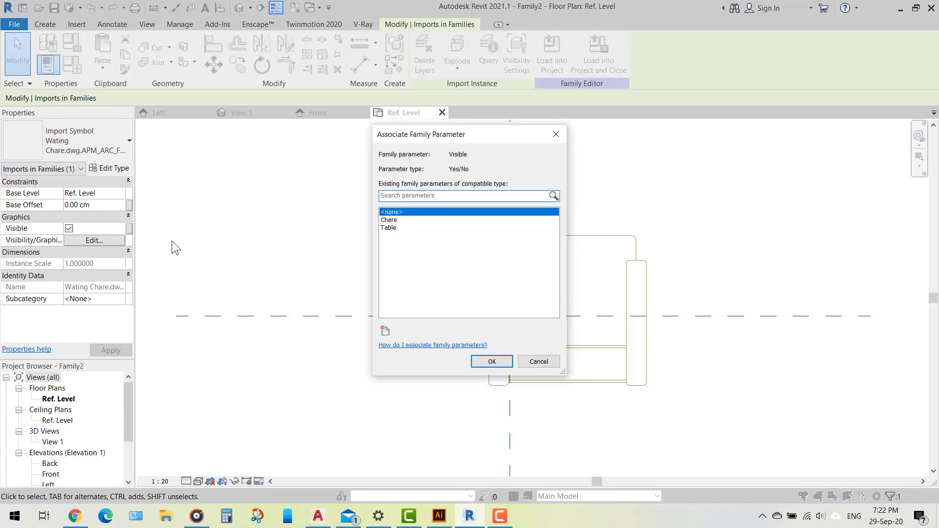
click(389, 228)
click(492, 362)
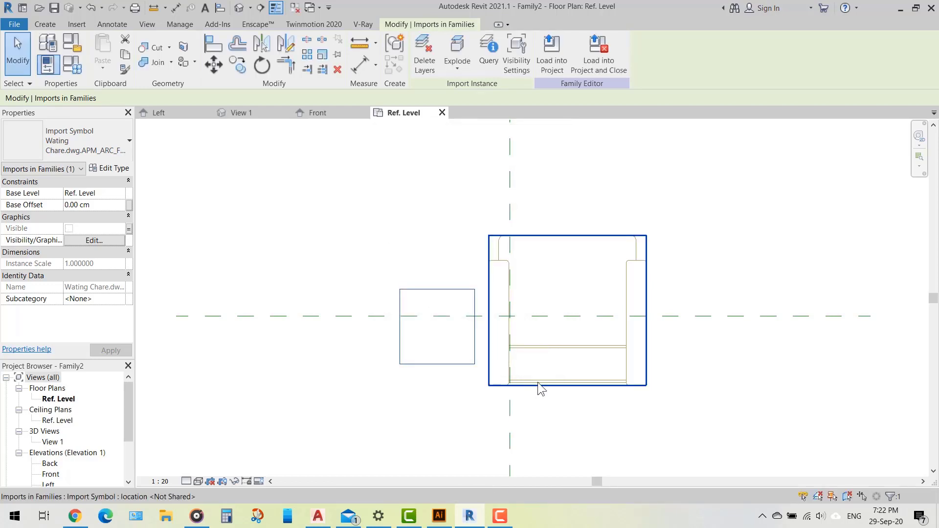
Link the imported chair drawing's Visible property to the Chare parameter.
click(537, 382)
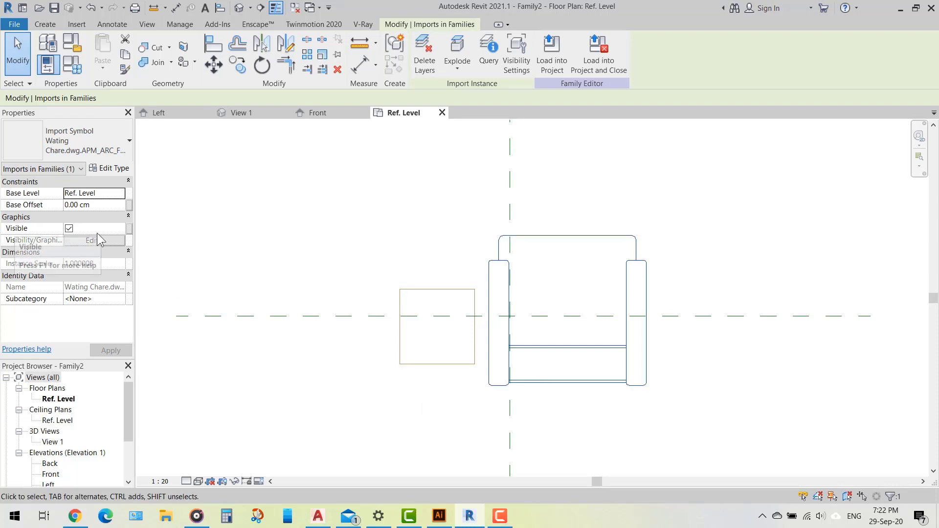
click(130, 229)
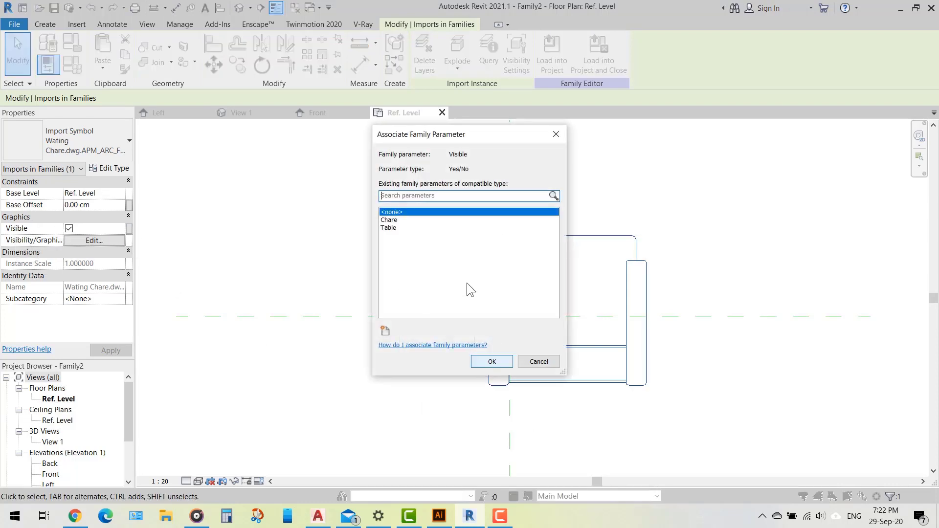
click(390, 221)
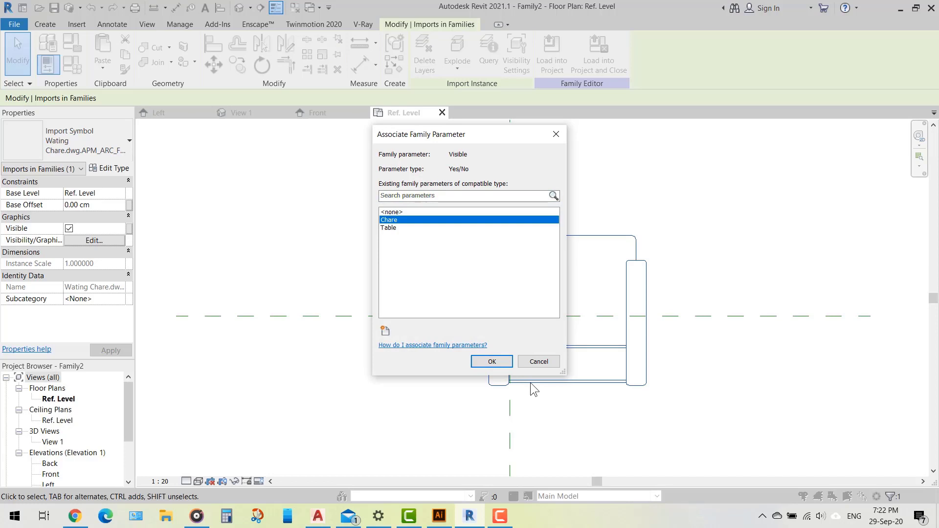
click(503, 365)
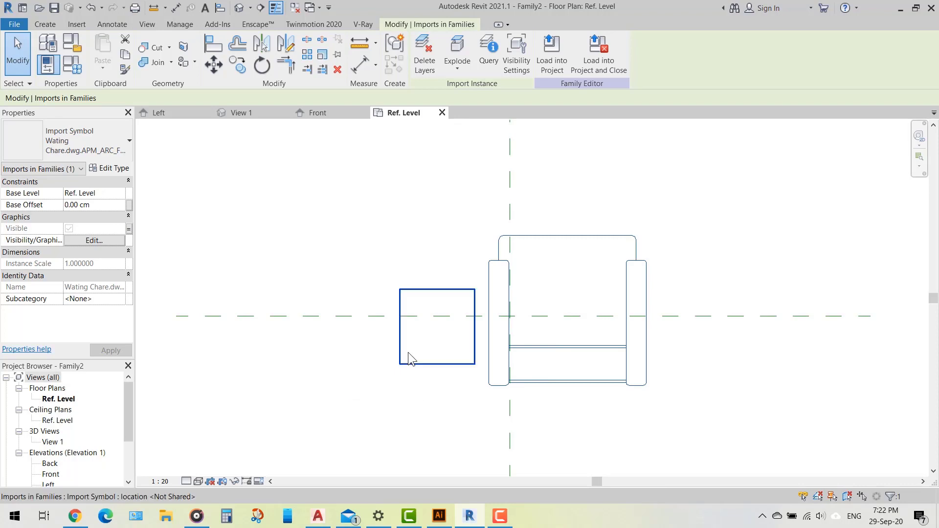
Create a new project from the Metric-Construction Template, then return to the family's Ref. Level plan.
click(15, 25)
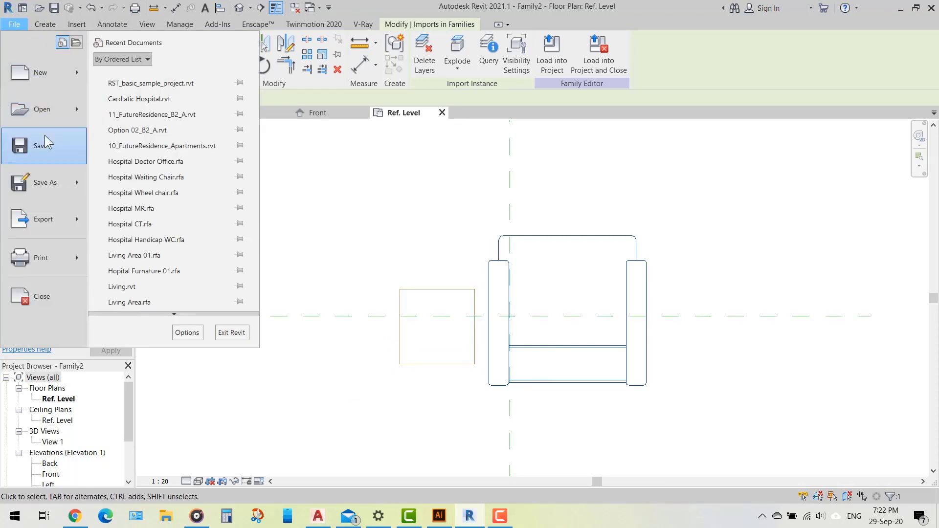
click(43, 70)
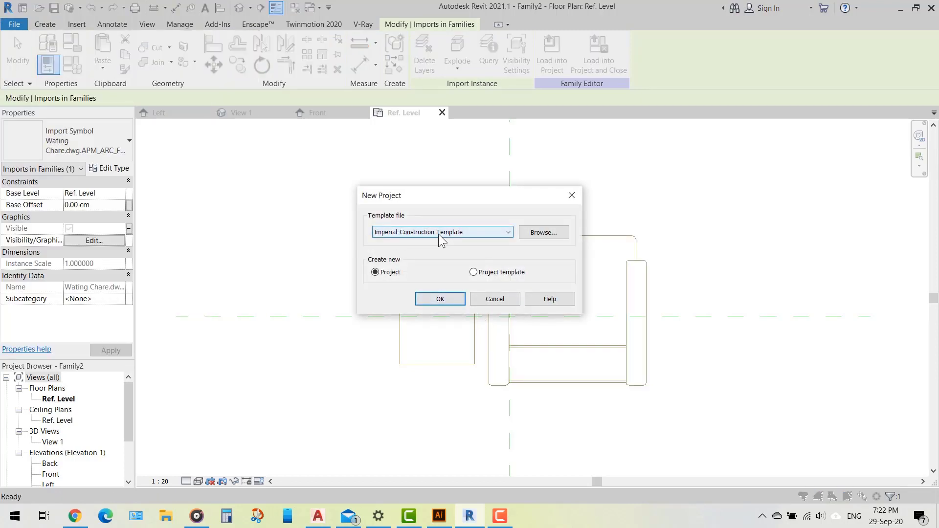
click(438, 233)
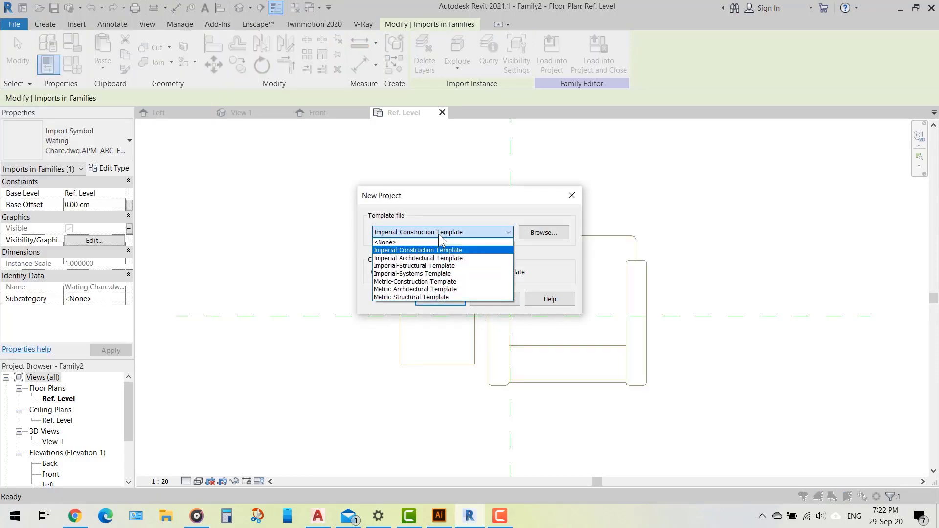
click(431, 283)
click(450, 298)
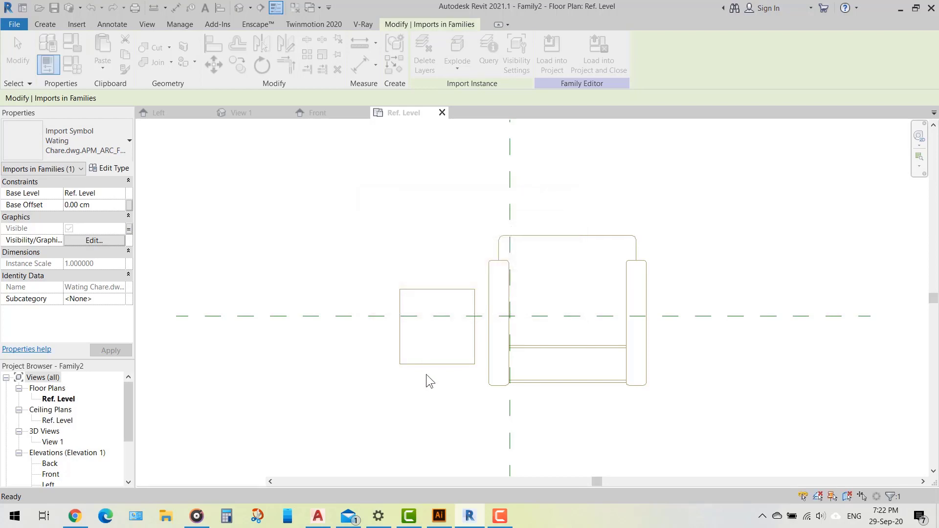
click(407, 109)
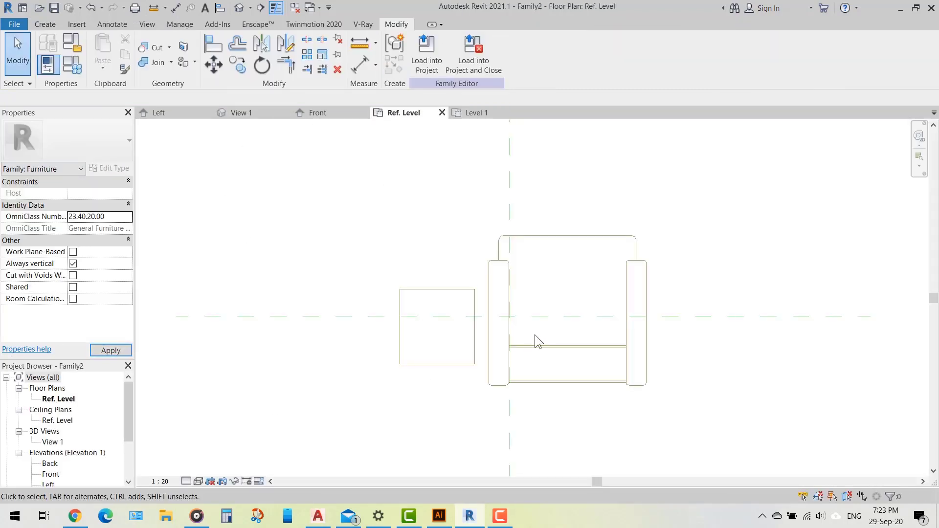
Load Family2 into Project1, place one chair on Level 1, and review its type list.
click(426, 67)
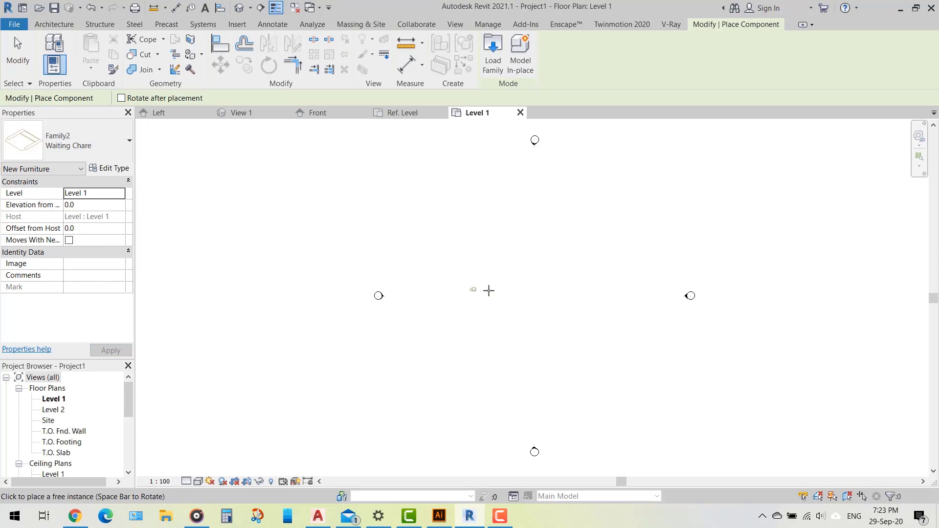
scroll(405, 293, up, 3)
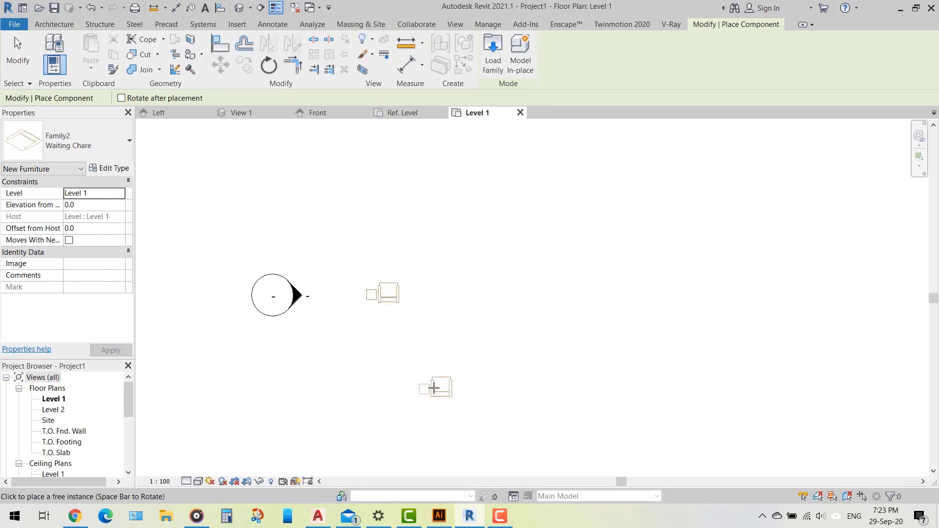
key(Escape)
scroll(352, 287, up, 3)
scroll(486, 310, down, 2)
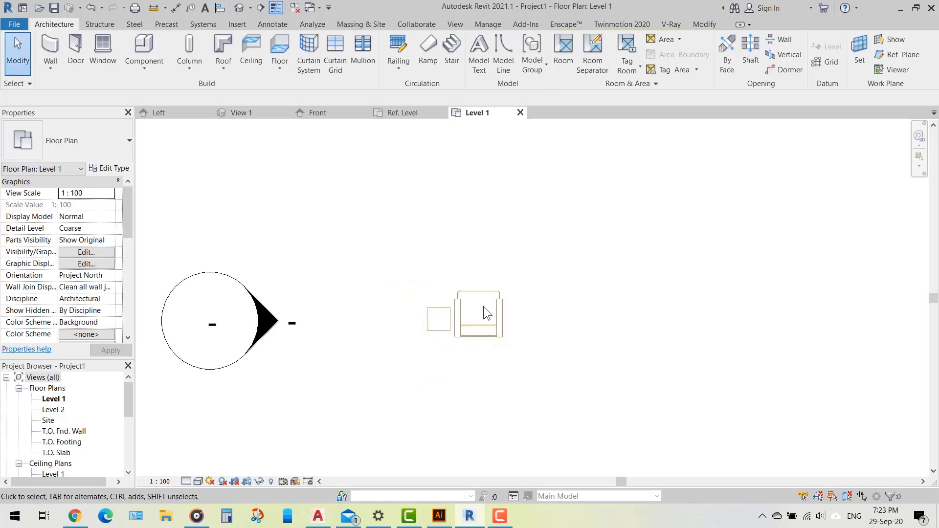
scroll(343, 303, up, 1)
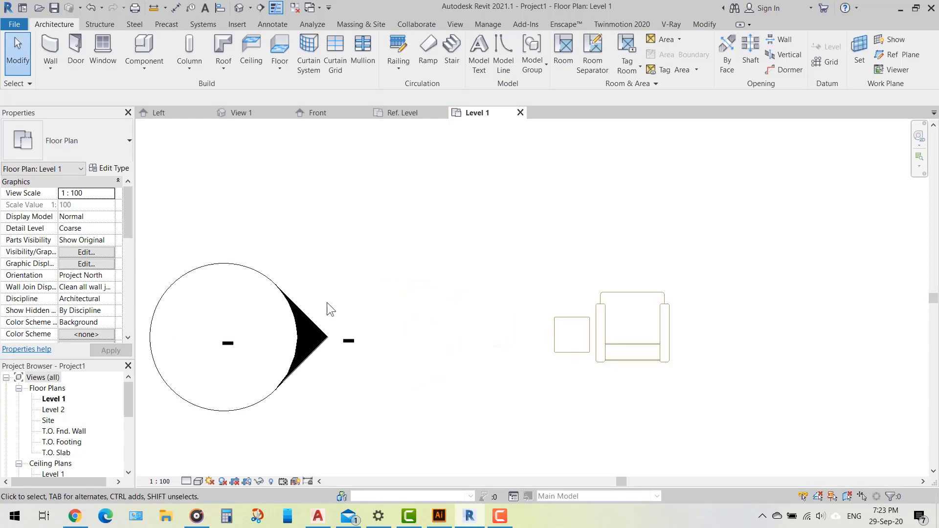
click(598, 409)
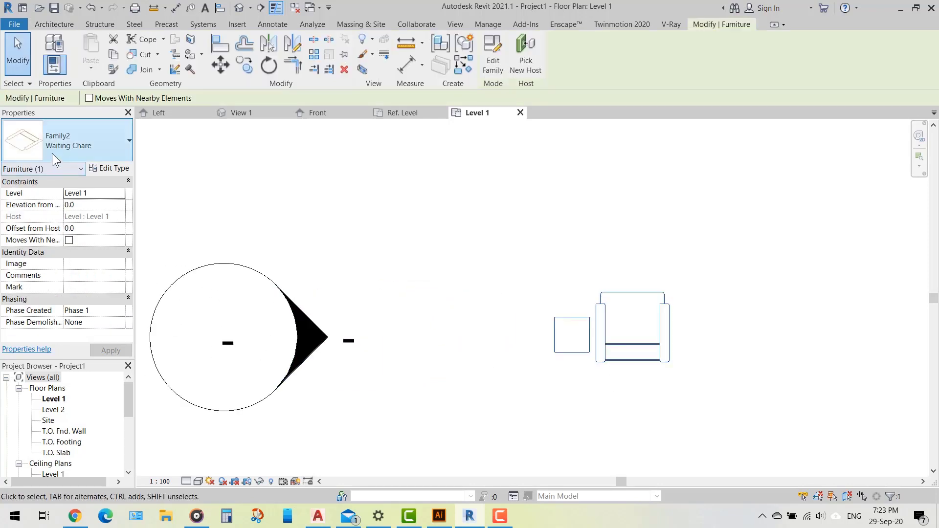
click(113, 151)
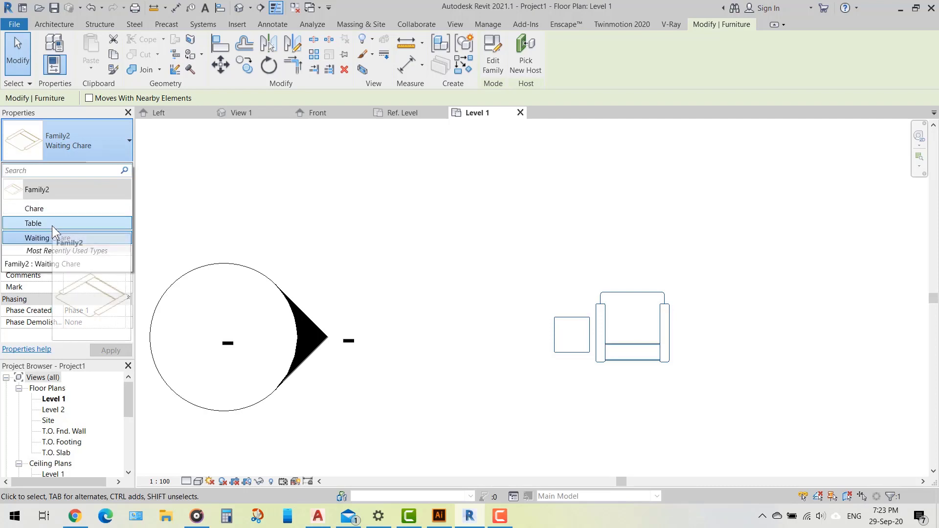
click(530, 289)
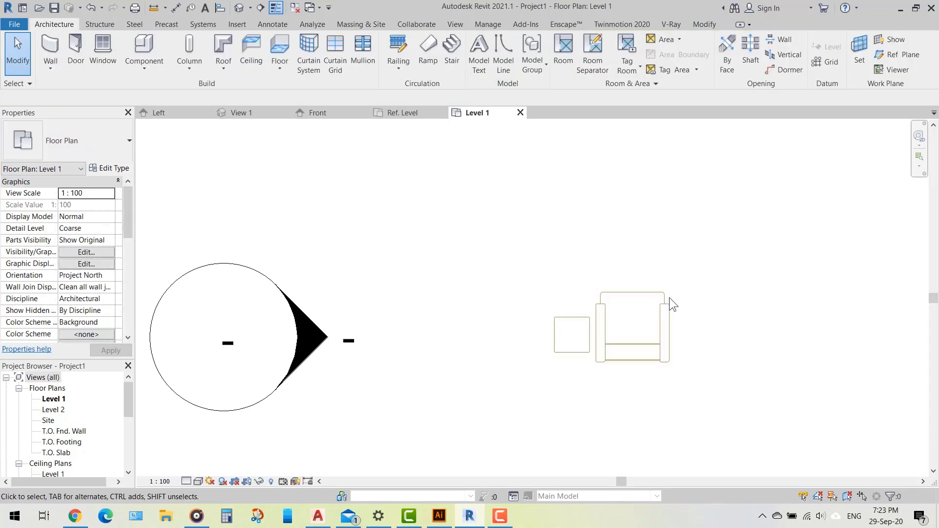
Copy the chair instance twice, placing one copy to the right and one to the left.
click(665, 312)
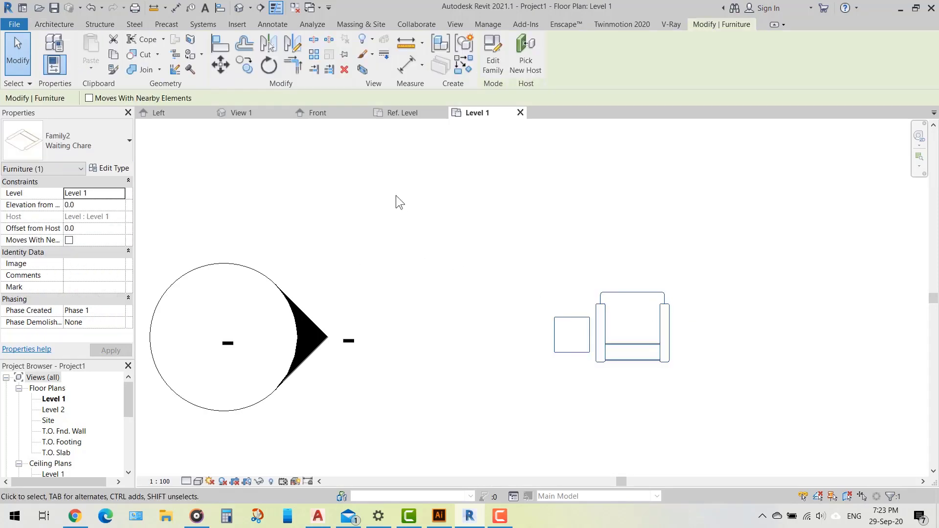
click(252, 72)
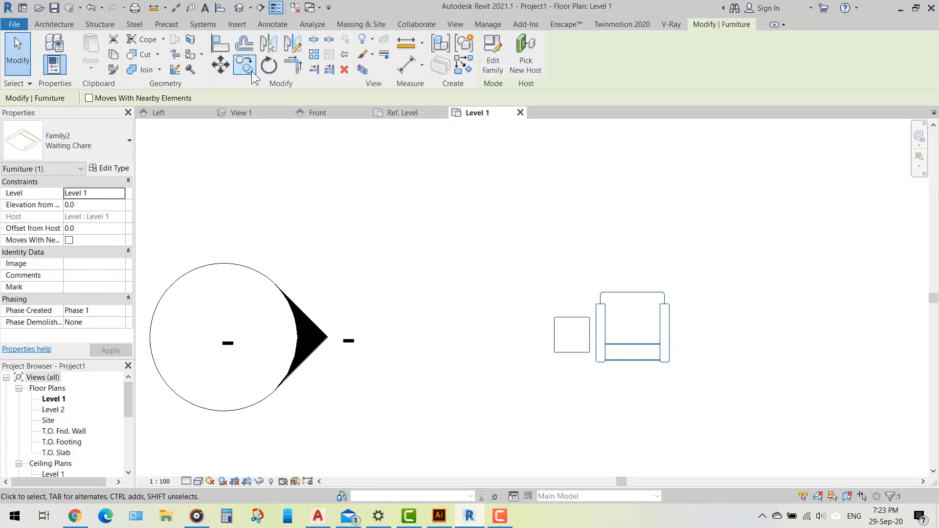
click(620, 292)
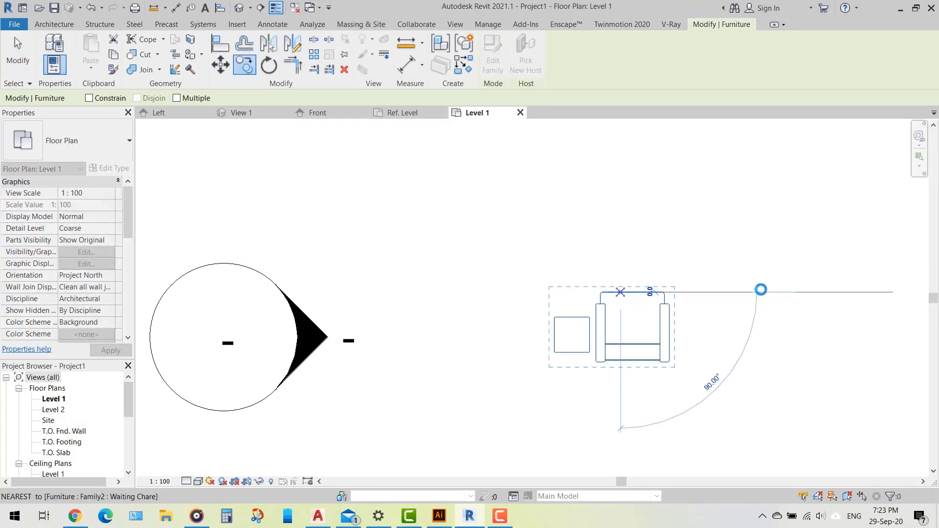
click(760, 290)
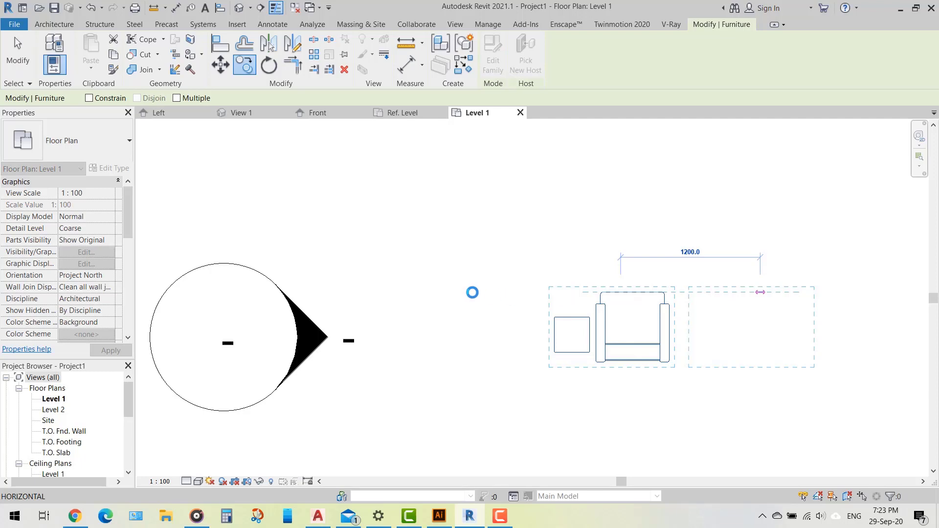
click(245, 65)
click(771, 295)
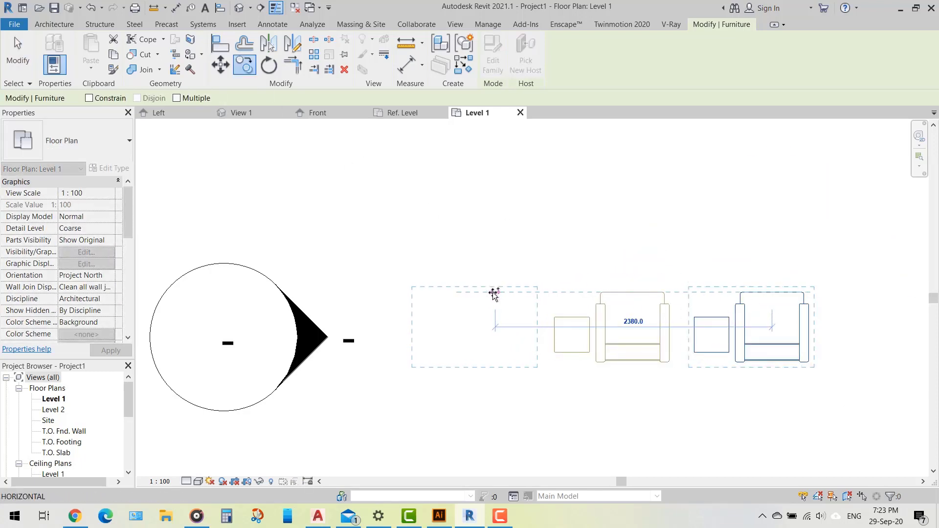
click(492, 293)
click(547, 394)
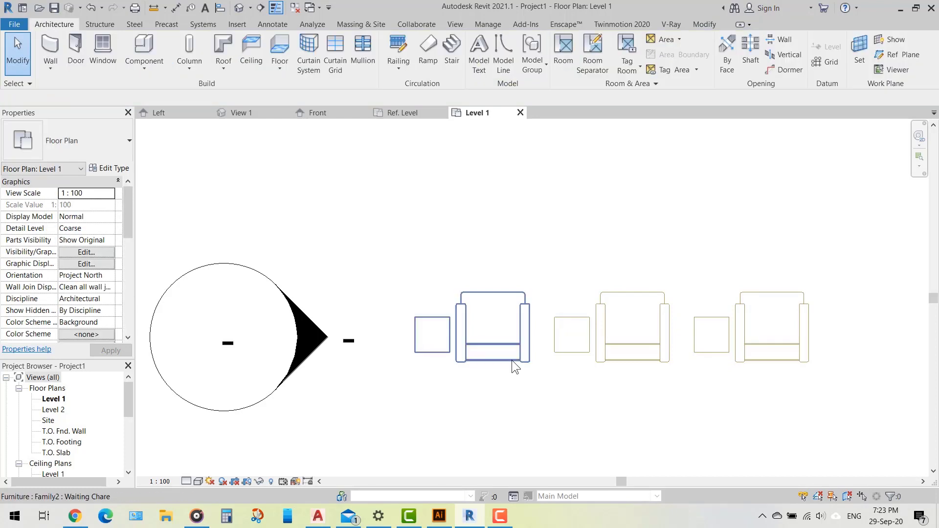
click(511, 360)
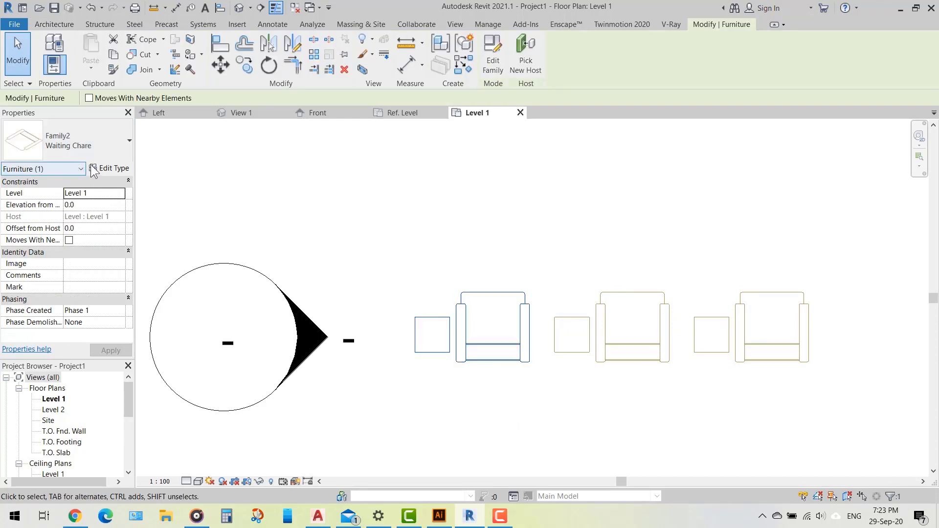
click(54, 149)
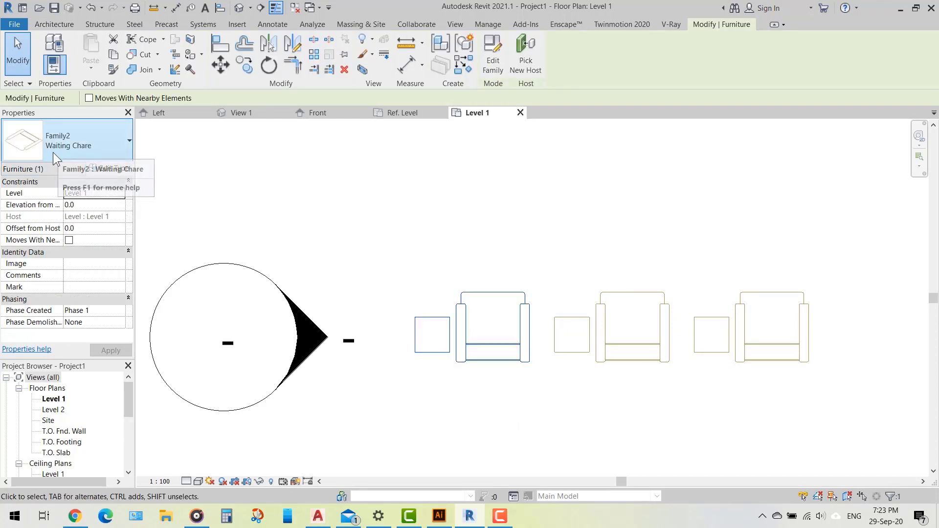
click(646, 356)
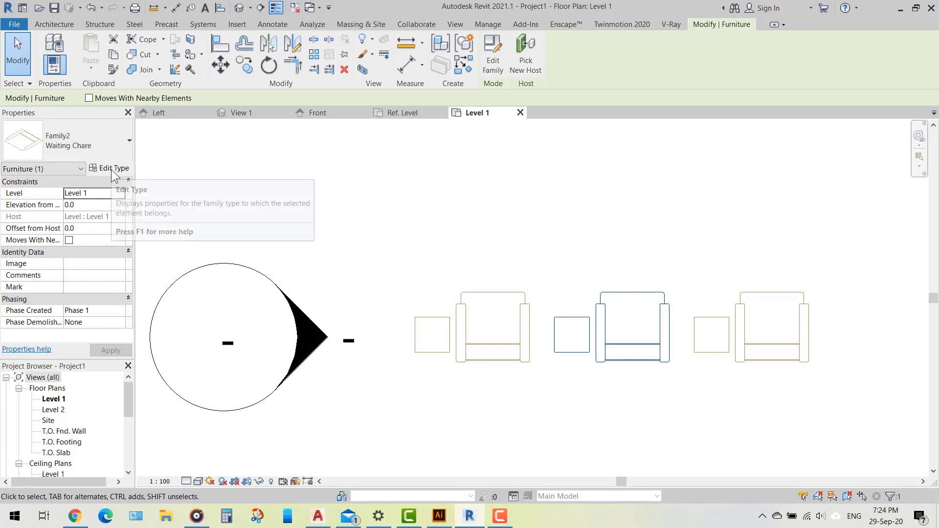
Switch the middle instance to the Table type and the right-hand one to Chare.
click(113, 157)
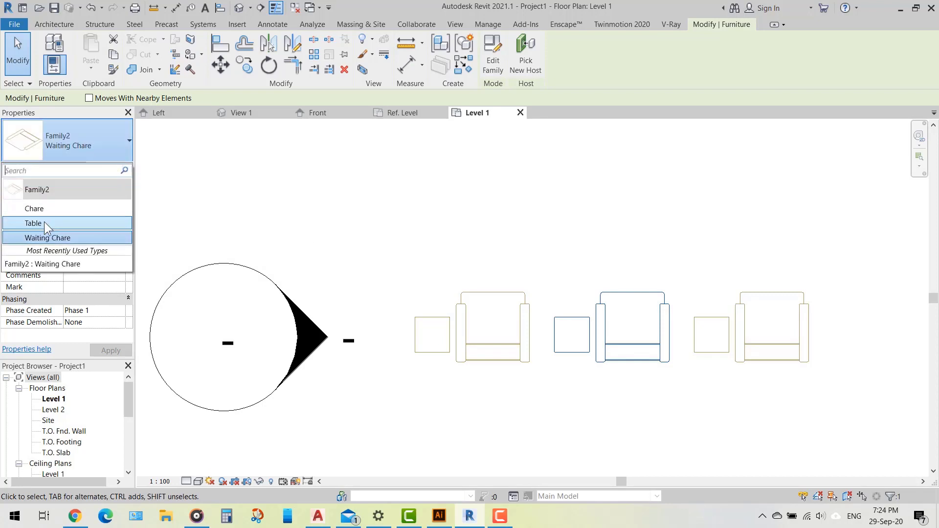
click(44, 223)
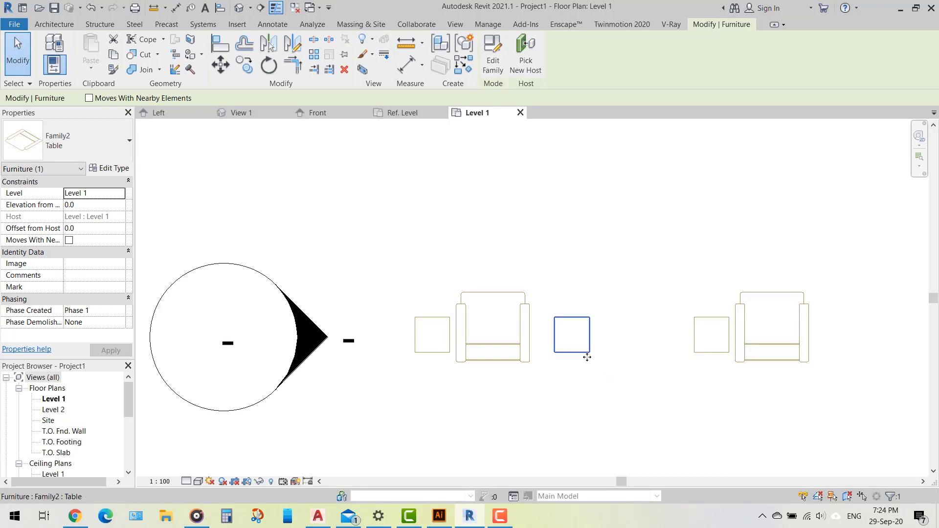
click(608, 413)
click(770, 363)
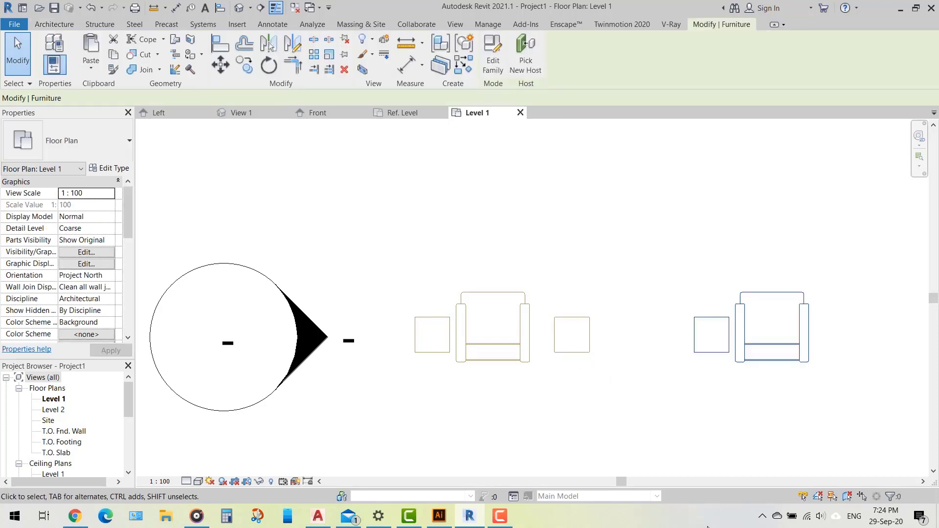
click(70, 156)
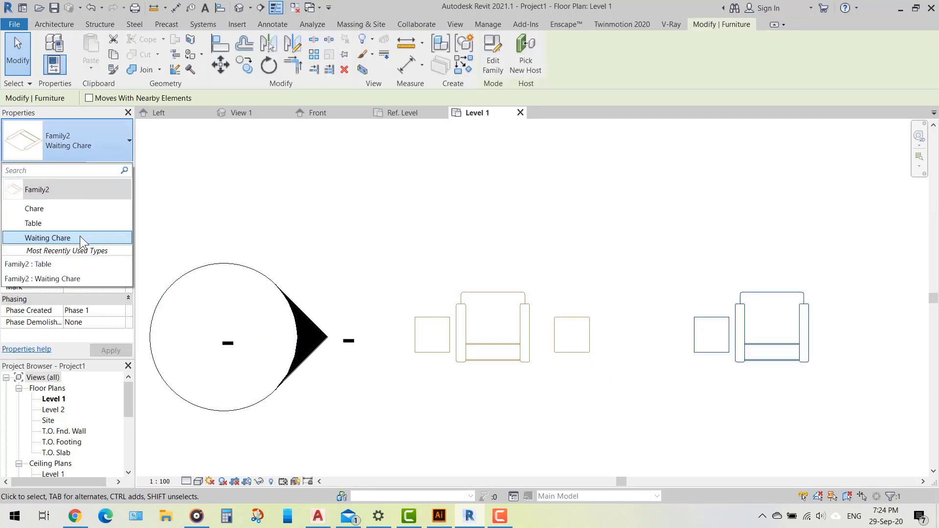
click(52, 209)
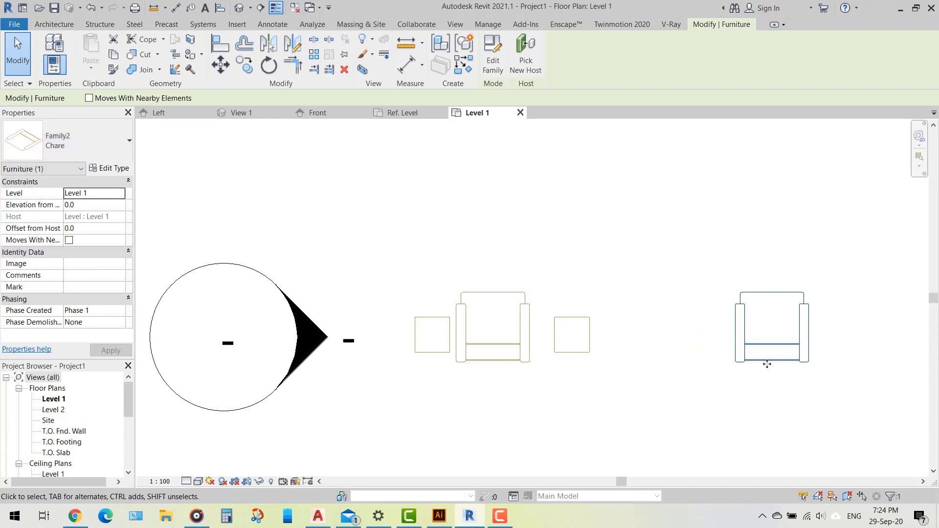
Move the standalone table to the right toward the right-hand chair.
click(590, 351)
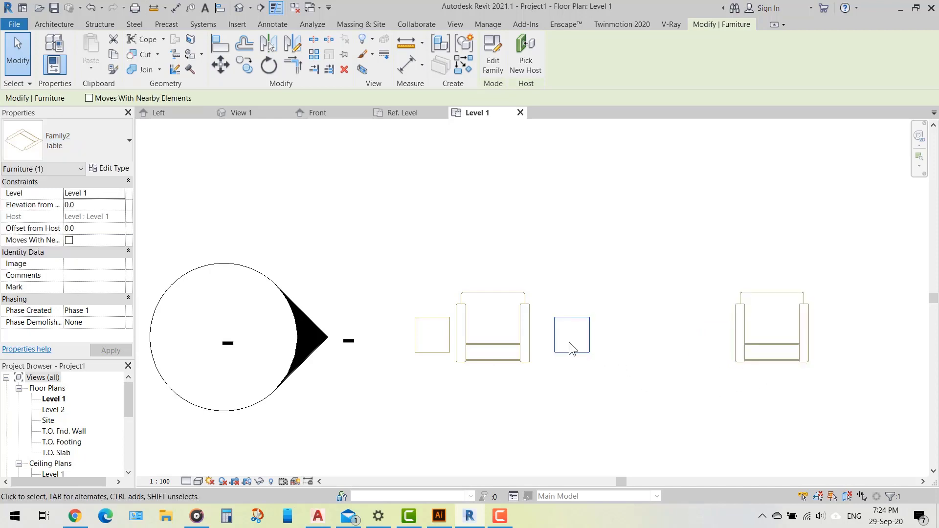
drag(594, 349, 639, 349)
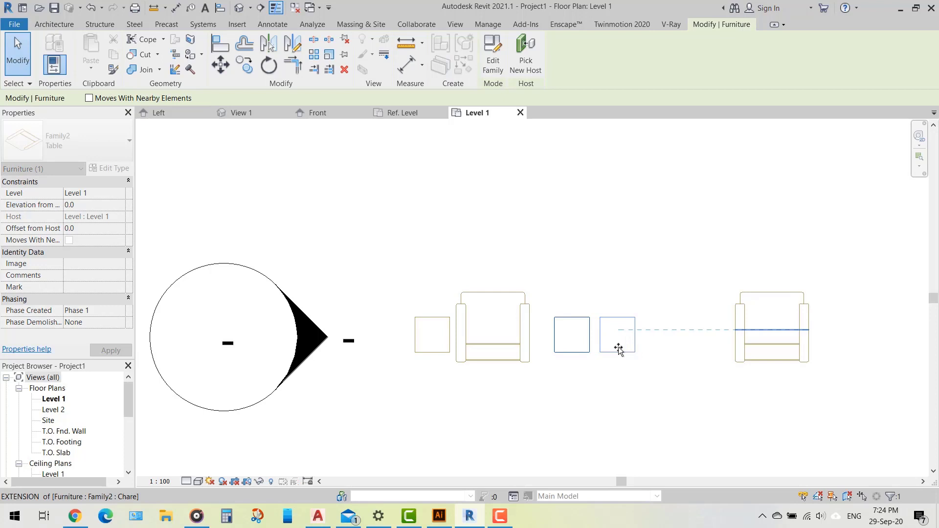
click(750, 427)
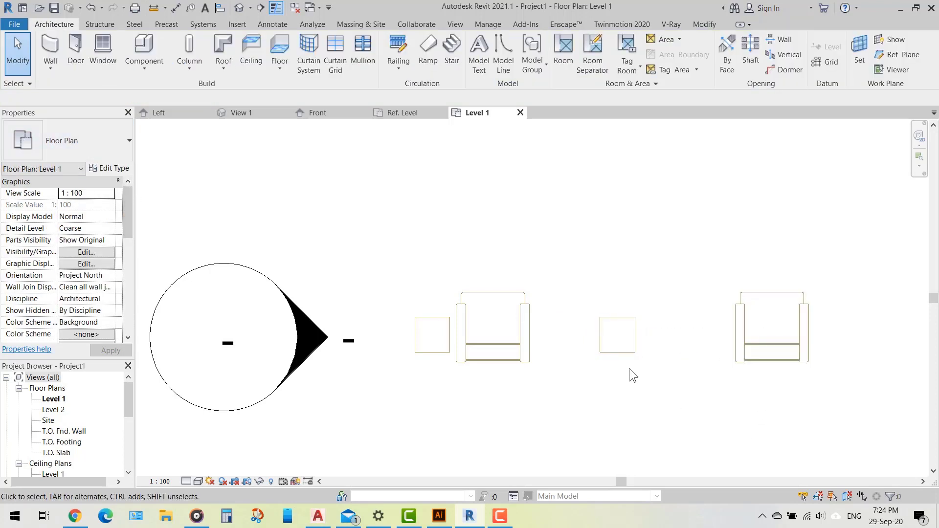
click(618, 354)
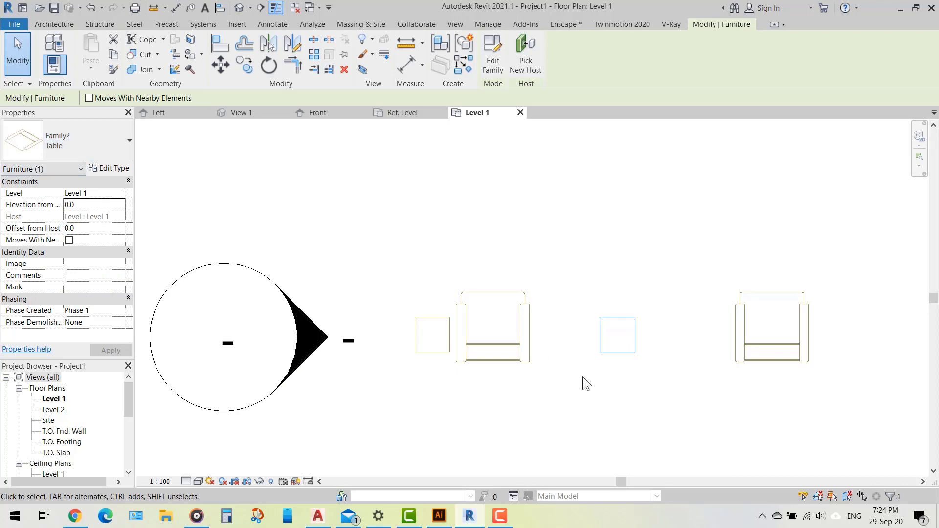
click(428, 410)
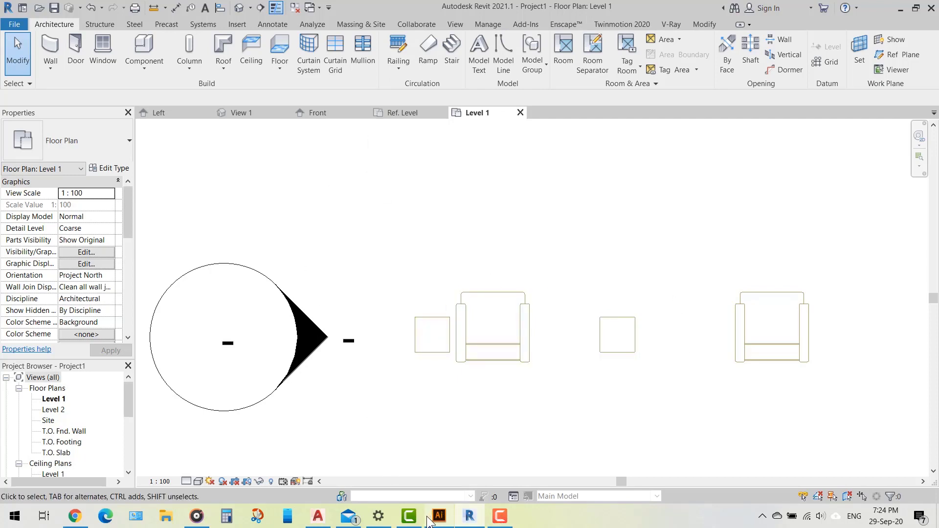
mouse_move(286, 517)
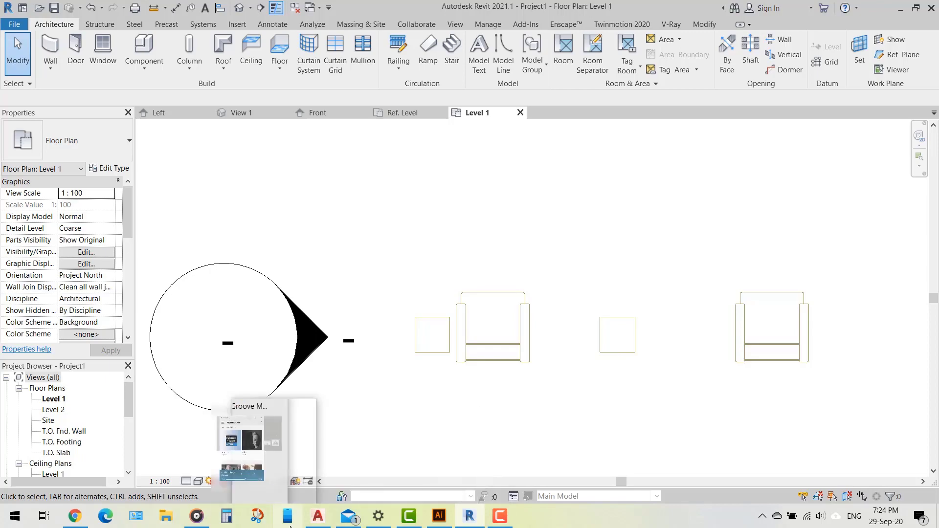
mouse_move(317, 515)
click(316, 472)
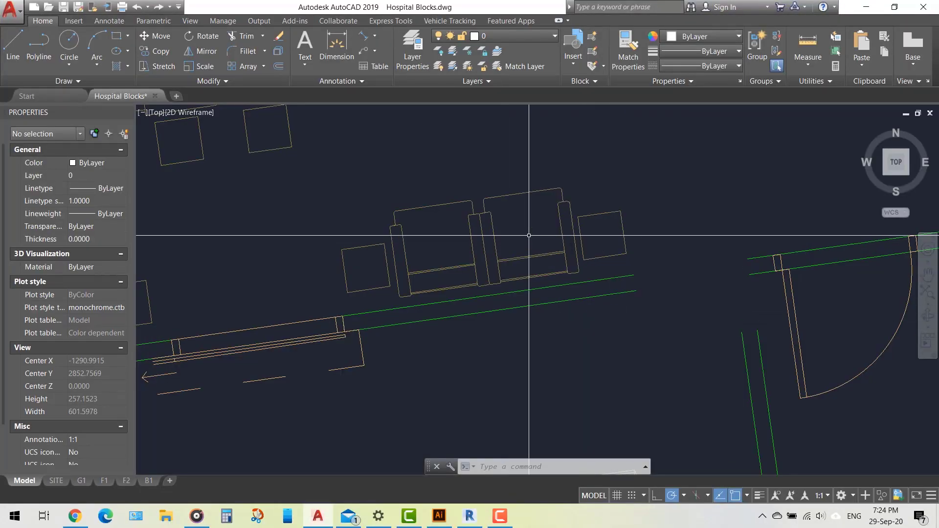
scroll(407, 223, up, 3)
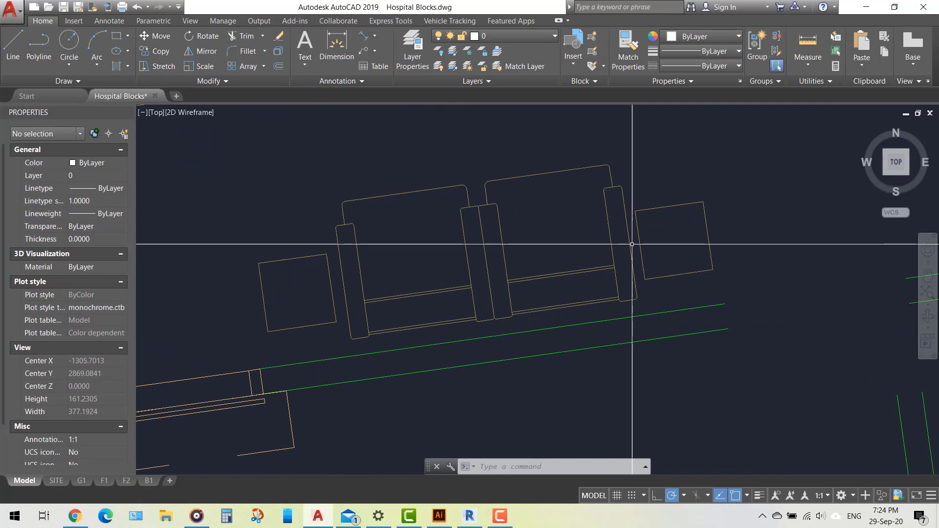
scroll(595, 369, down, 5)
scroll(519, 255, up, 5)
scroll(510, 293, down, 1)
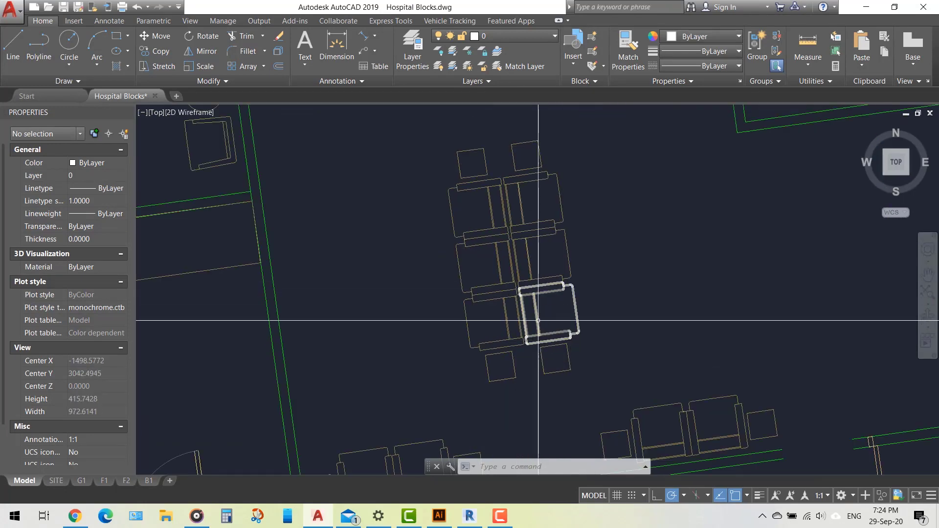
click(865, 3)
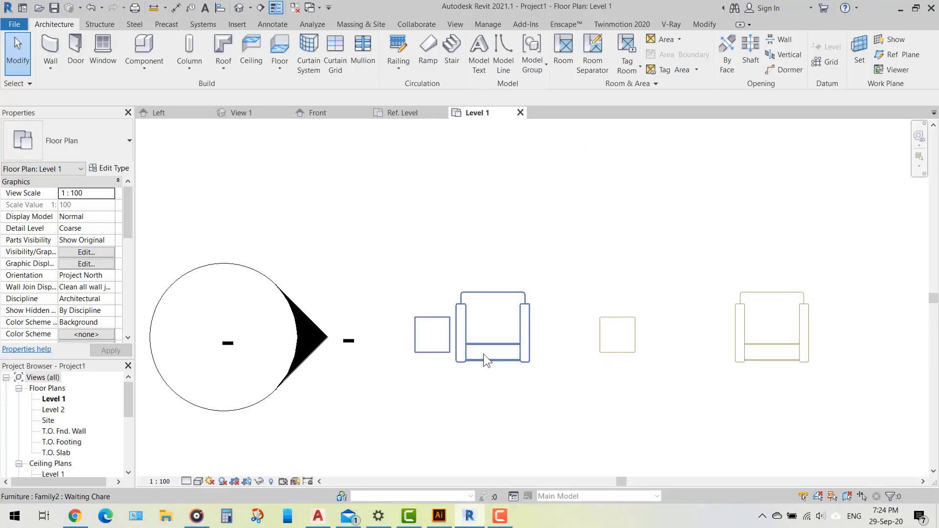
In the family's Ref. Level plan, array the imported chair into 2 copies, 78 cm apart.
click(394, 113)
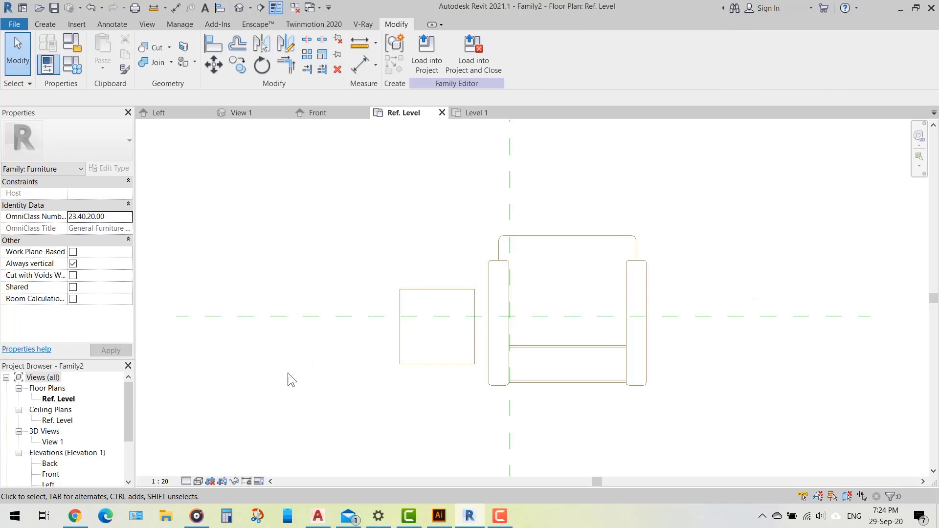
scroll(288, 375, down, 3)
scroll(441, 390, up, 2)
click(467, 382)
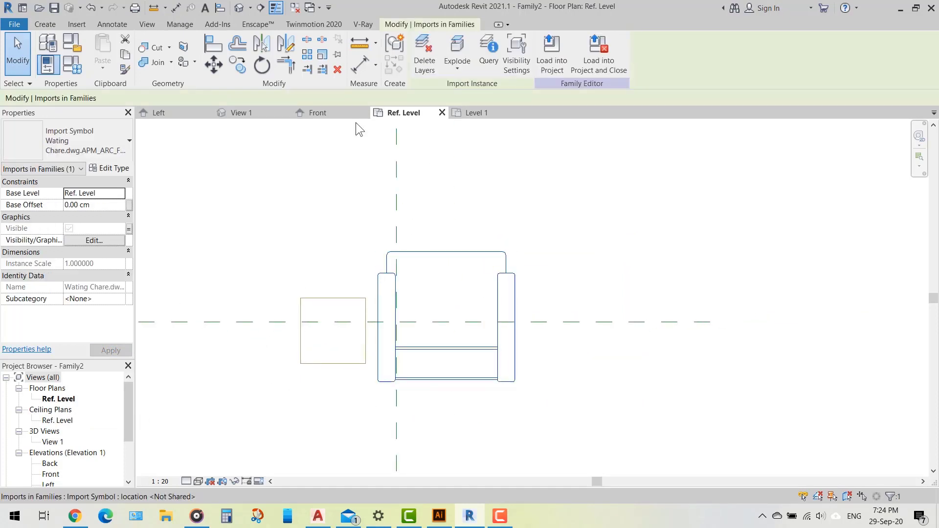
key(Escape)
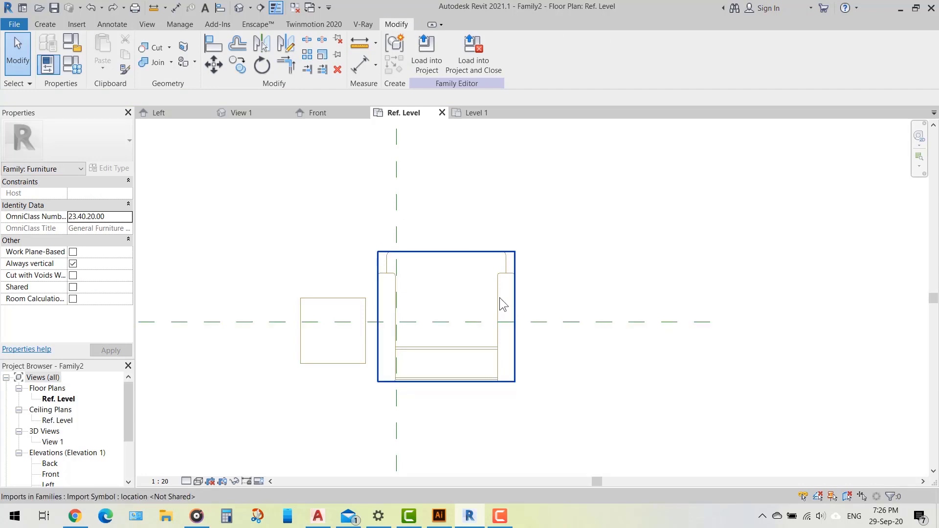
click(502, 304)
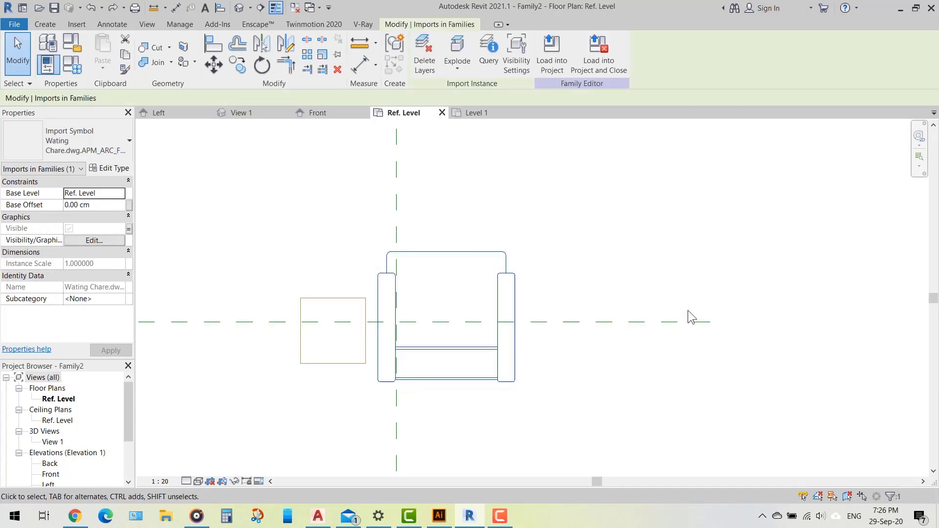
click(307, 54)
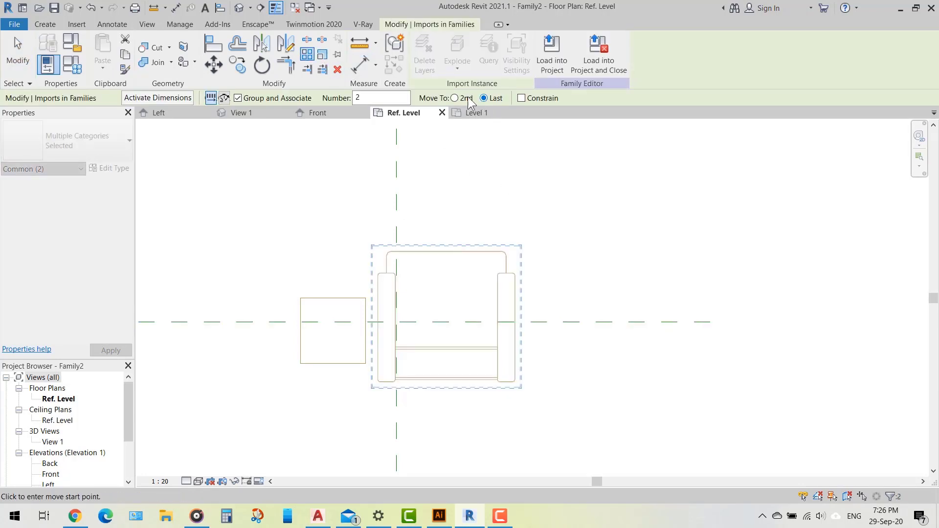
click(446, 253)
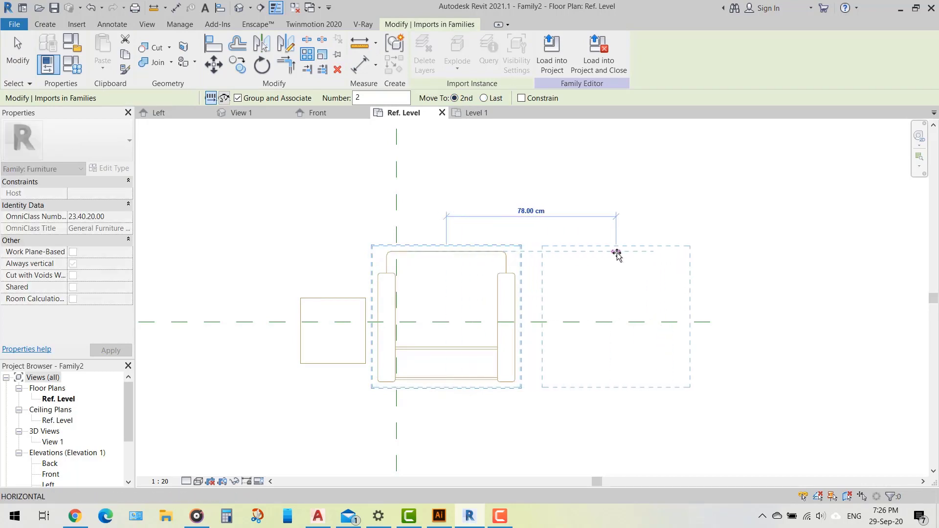
click(615, 253)
key(Return)
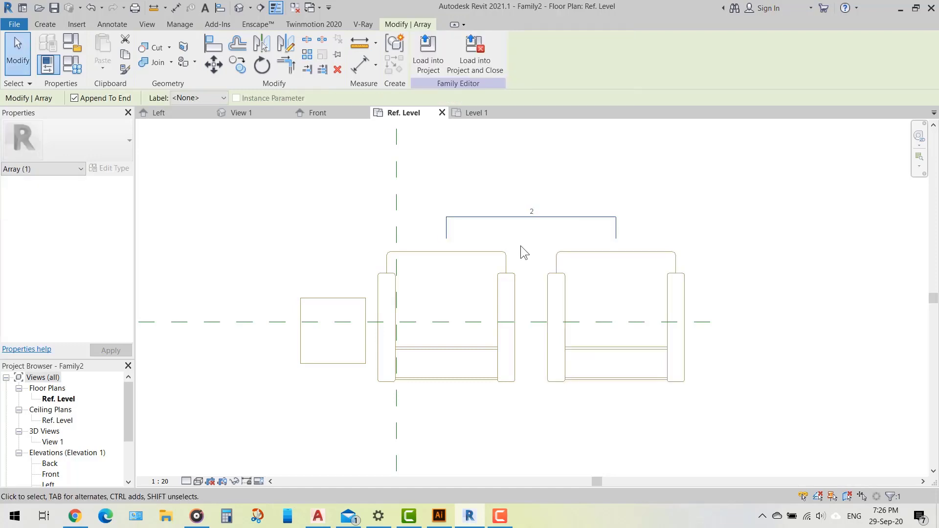
Label the array count with a new parameter named Chare No.
click(205, 96)
click(204, 117)
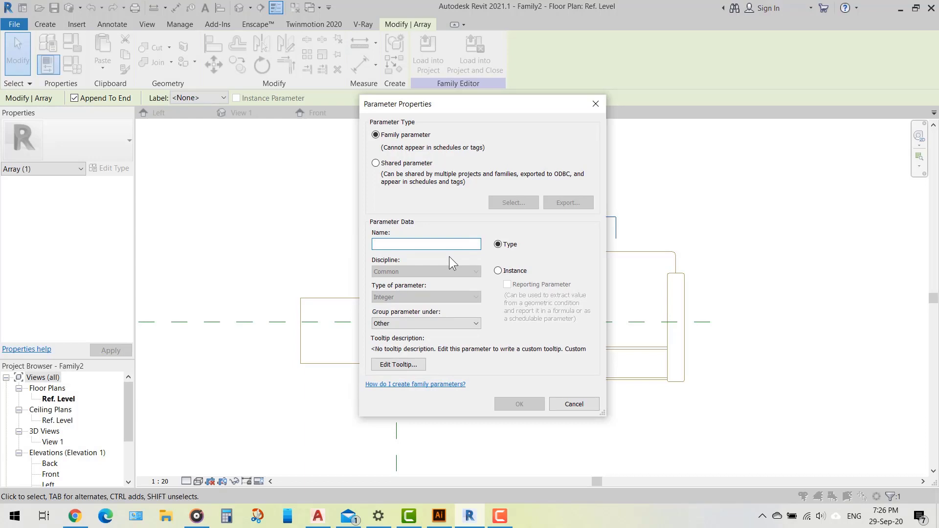
text(Chare )
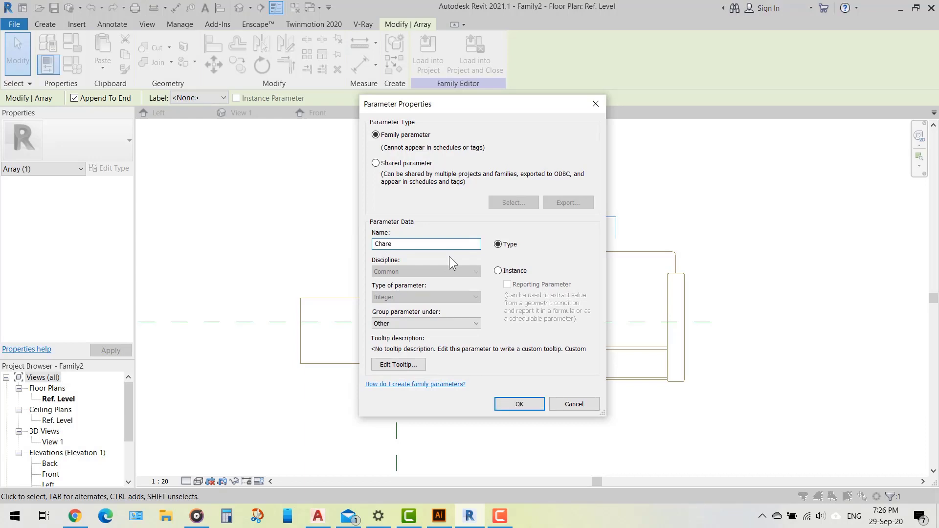
text(No)
click(519, 403)
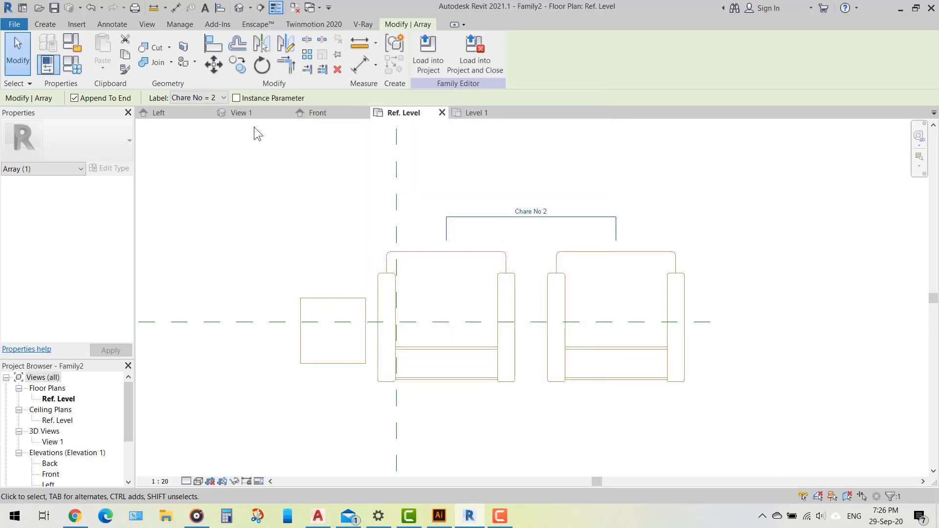
Set Chare No to 3 in Family Types so three chairs appear.
click(81, 67)
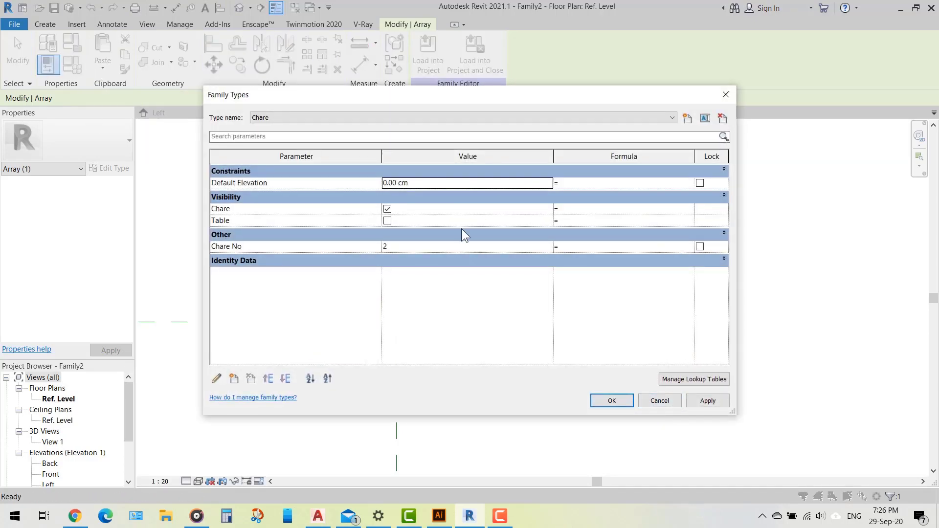
click(403, 246)
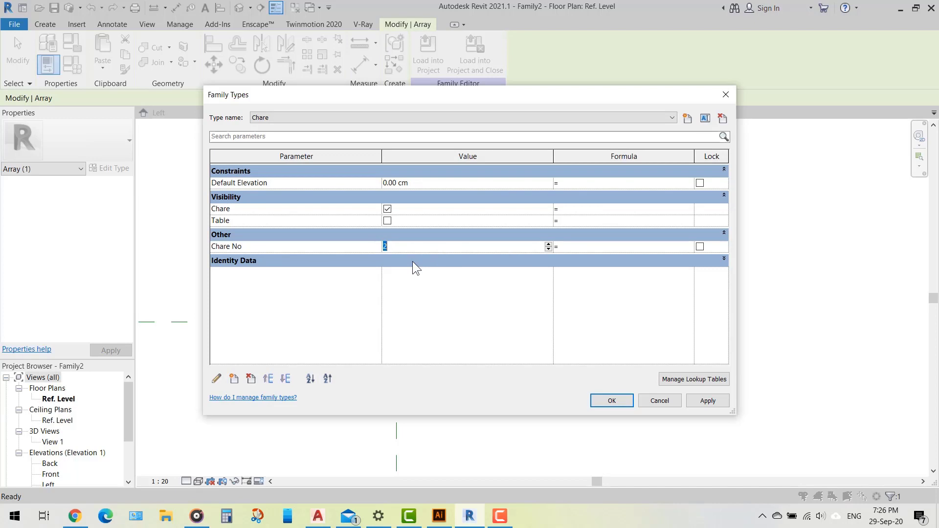
text(3)
click(705, 401)
click(602, 400)
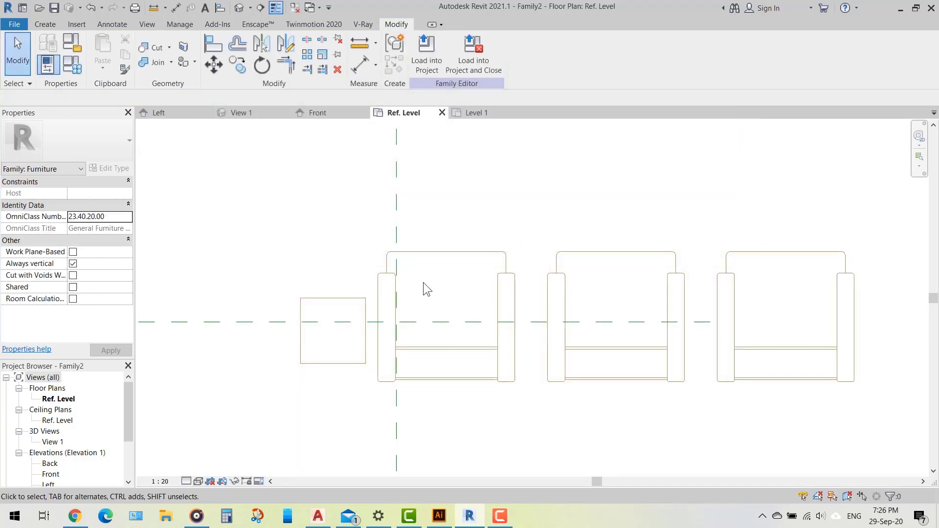
Add an aligned dimension for the 15.0 cm gap between the first two chairs.
scroll(395, 287, down, 1)
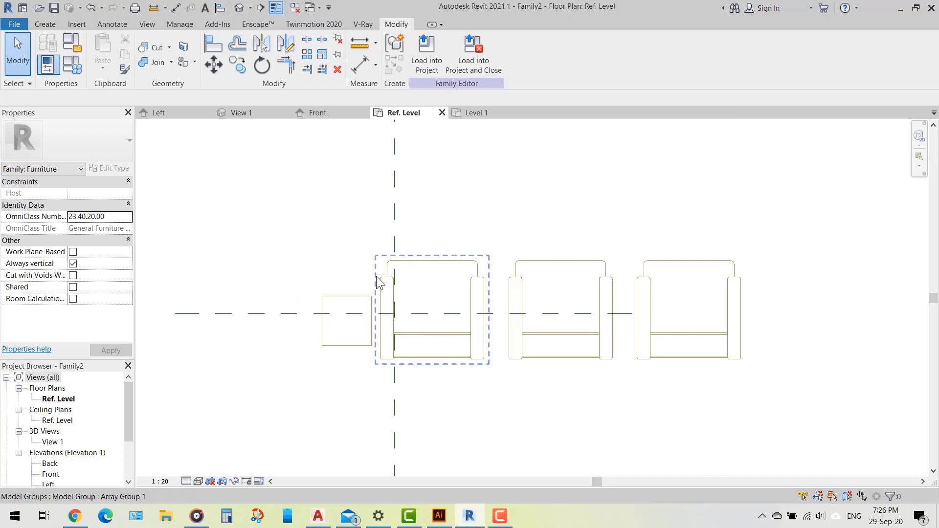
scroll(400, 306, up, 3)
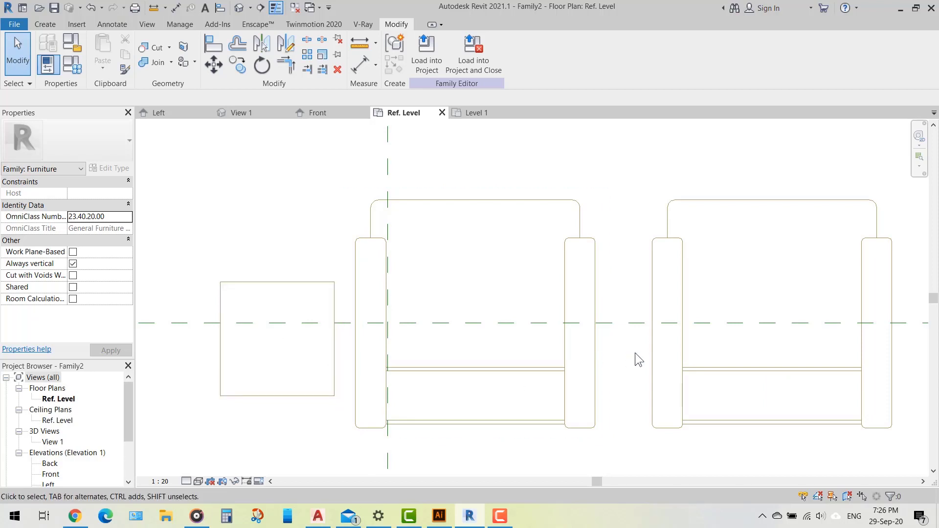
click(356, 65)
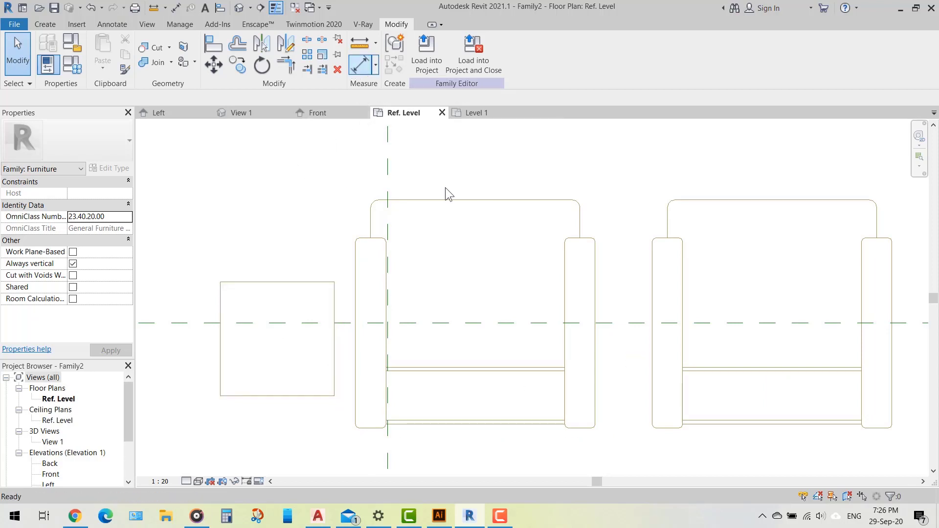
key(d)
key(i)
click(652, 291)
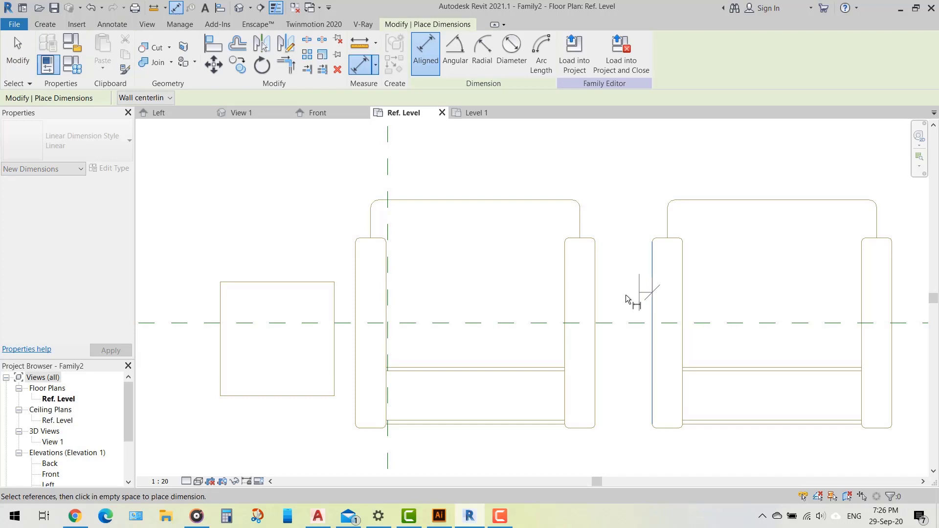
click(595, 300)
click(462, 167)
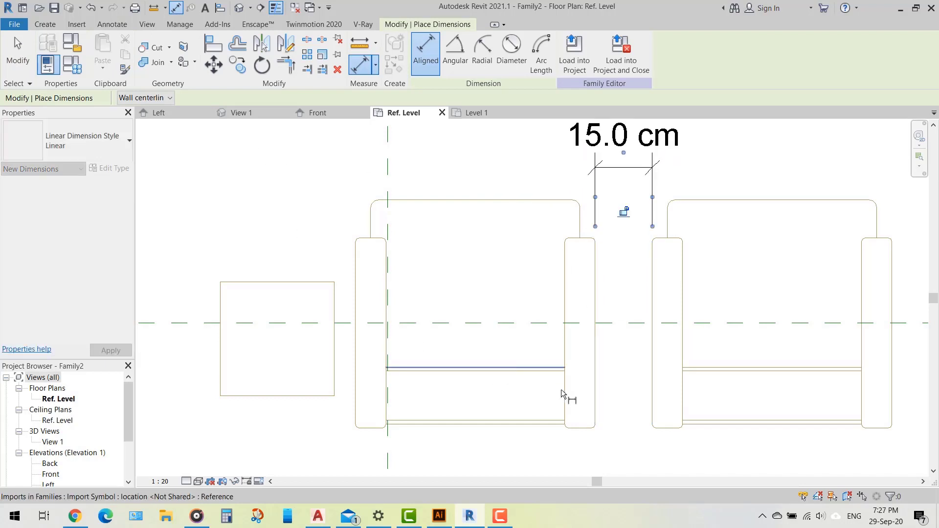
Add the 5.5 cm table-to-chair gap dimension, then select the 15.0 cm dimension.
scroll(562, 389, down, 2)
scroll(467, 293, up, 2)
click(401, 354)
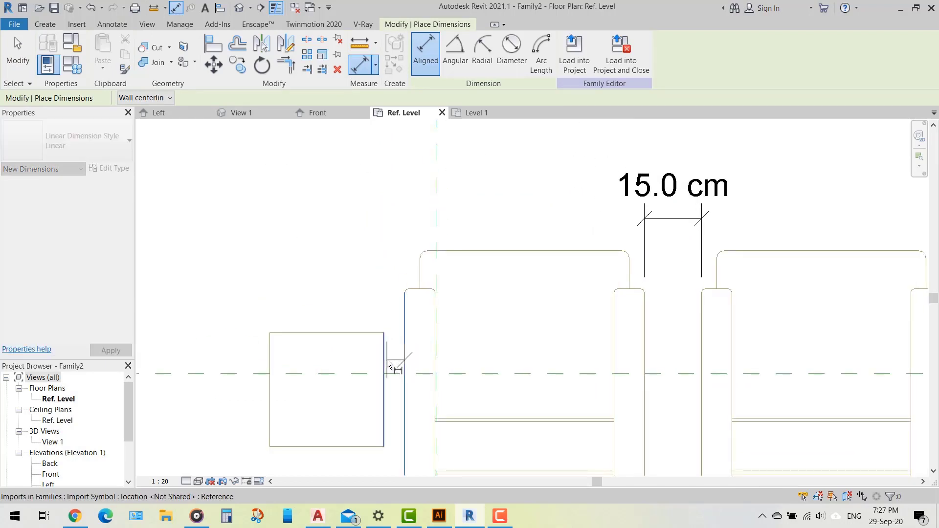
click(283, 200)
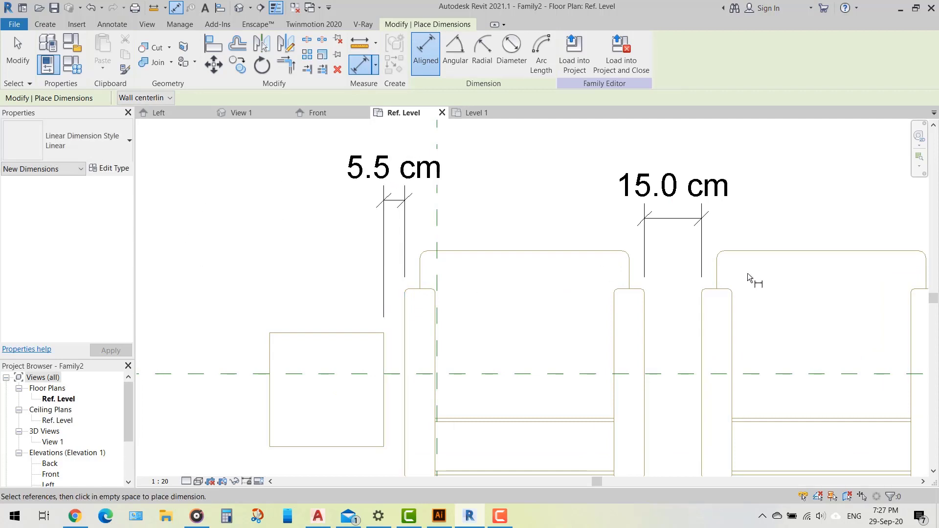
key(Escape)
key(Escape)
click(676, 223)
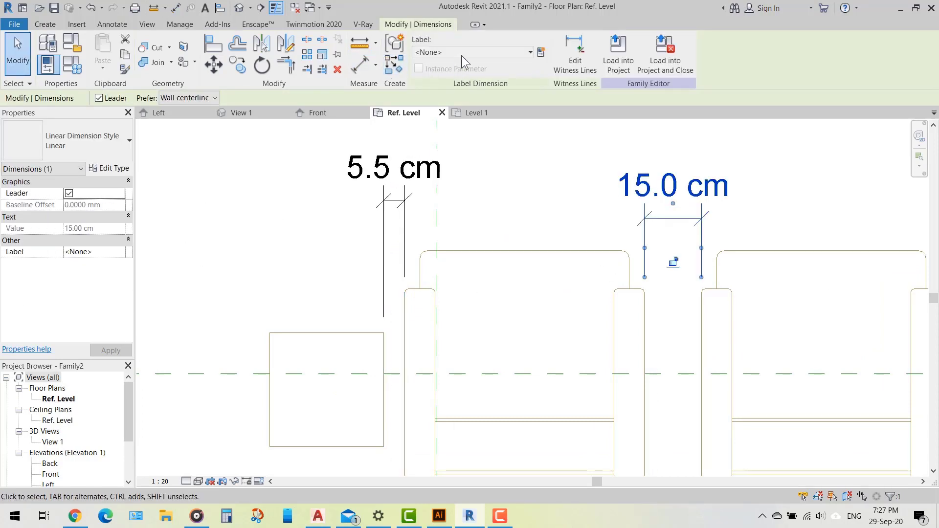
Label the 15.0 cm gap dimension with a new length parameter D.
click(541, 51)
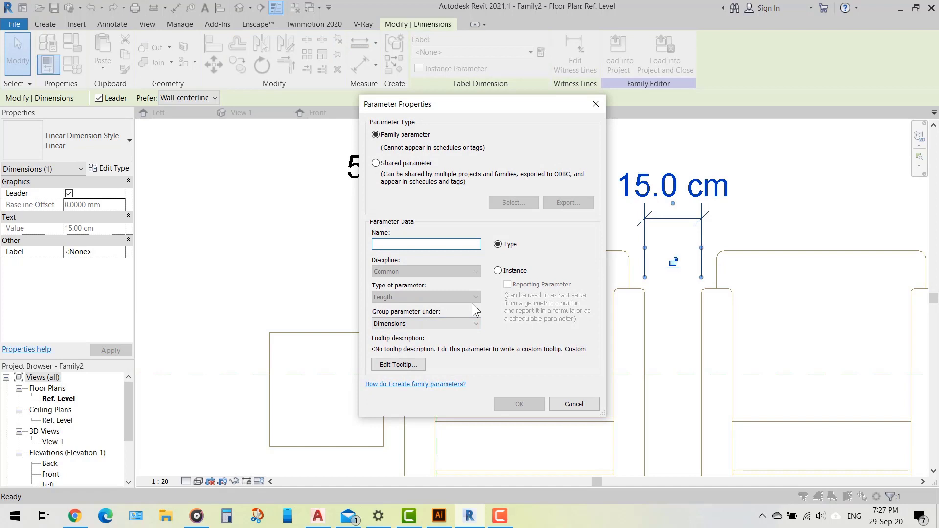
text(D)
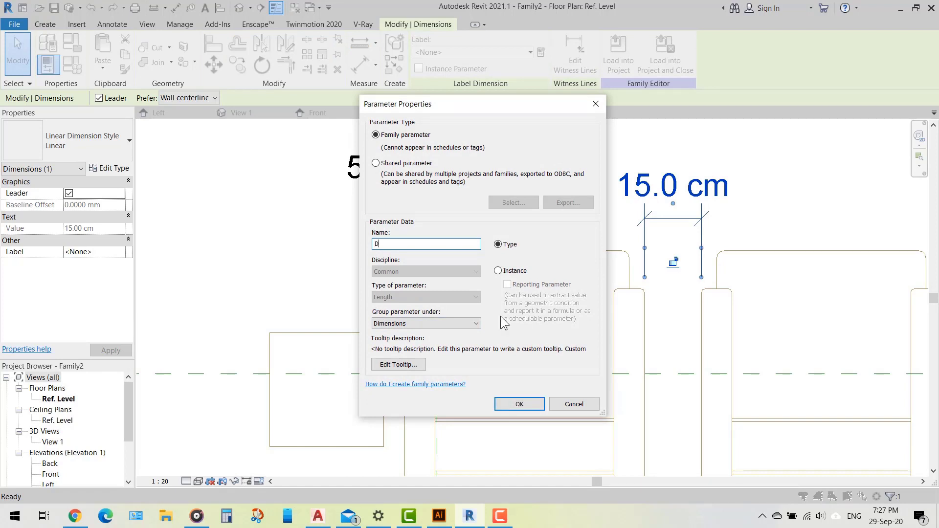
click(506, 403)
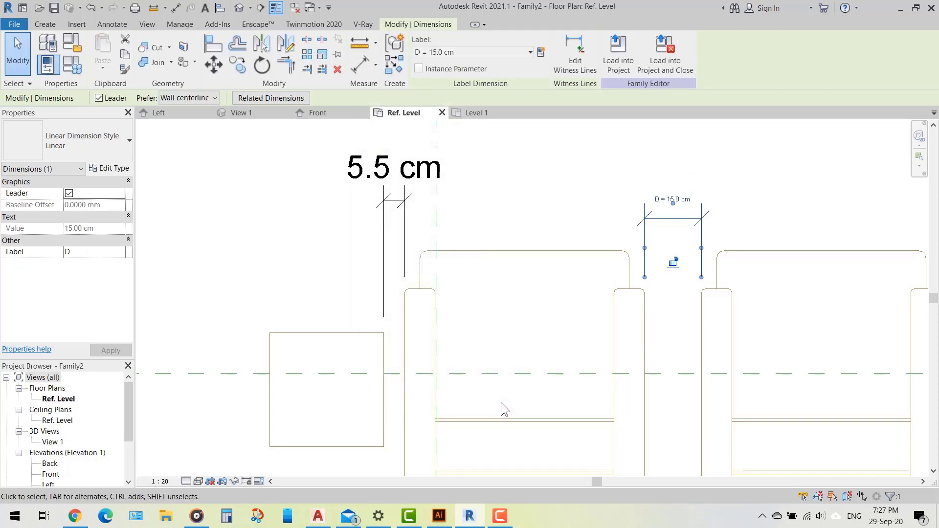
Apply label D to the 5.5 cm gap dimension as well.
click(385, 230)
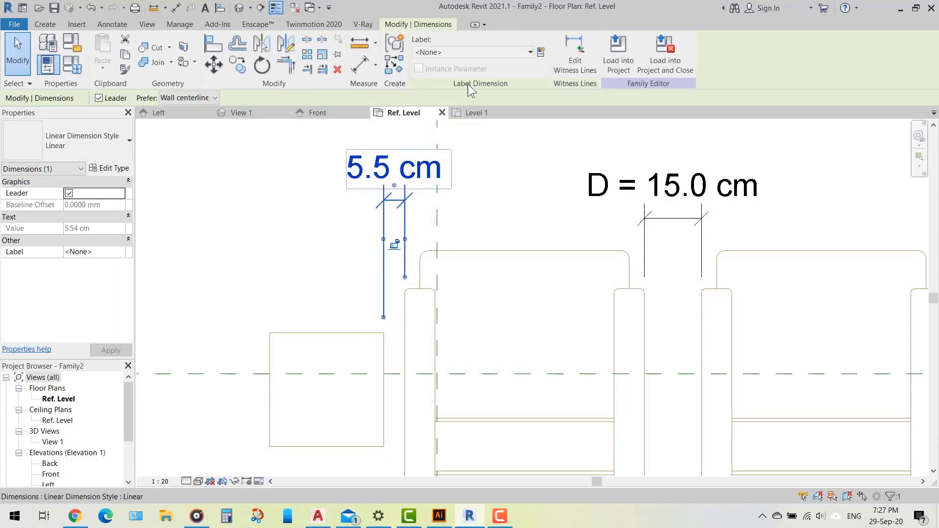
click(481, 52)
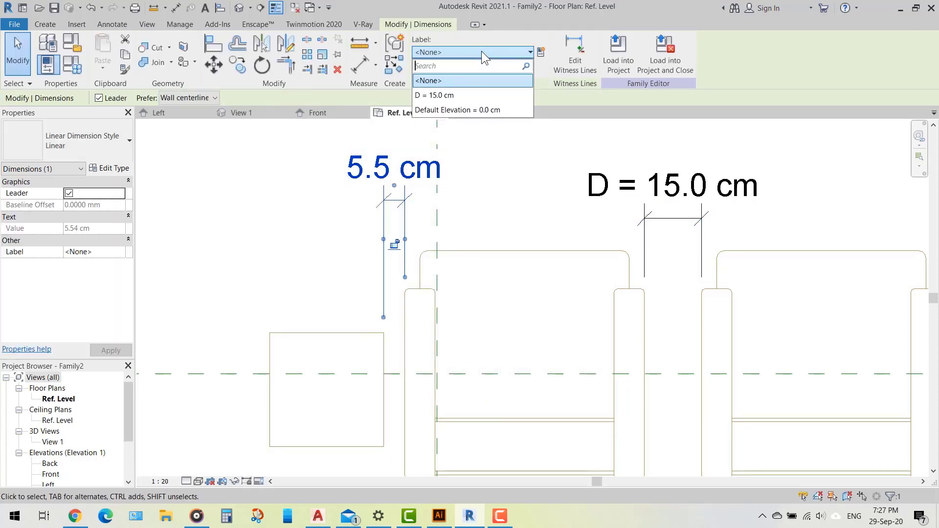
click(462, 96)
click(269, 240)
scroll(268, 240, down, 2)
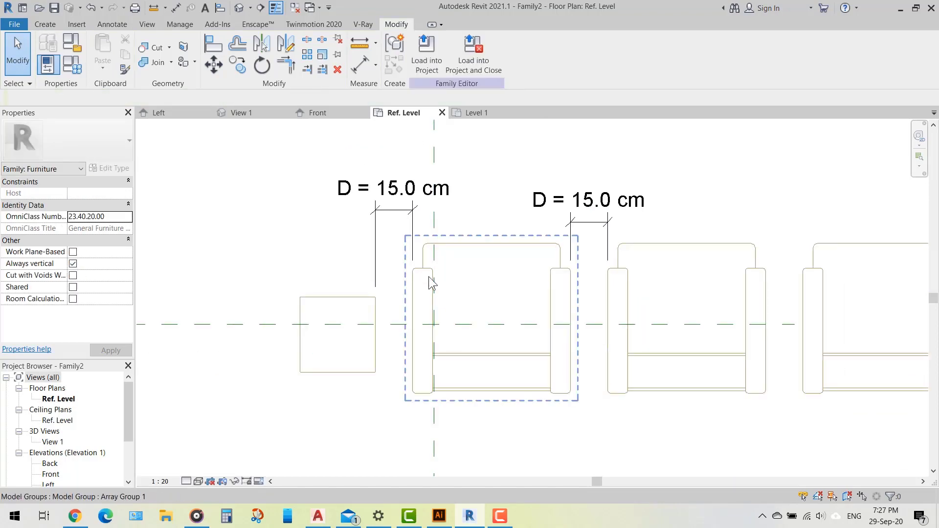
scroll(785, 297, down, 1)
scroll(798, 291, up, 2)
scroll(798, 292, down, 1)
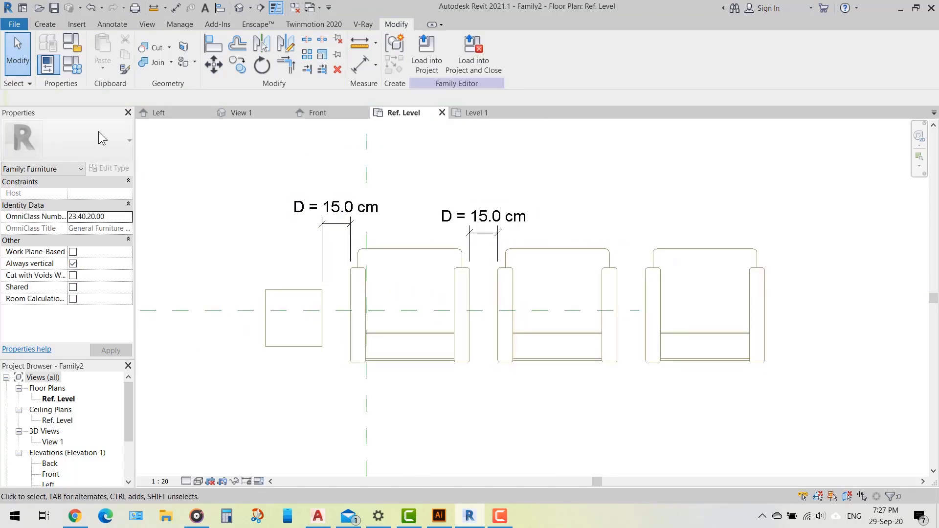
click(73, 65)
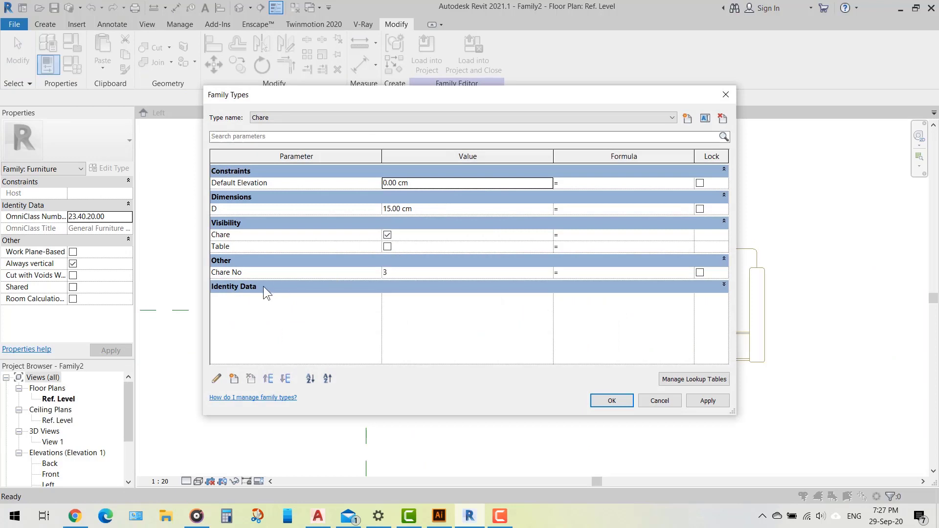
Change D to 5 cm in Family Types so both gaps shrink.
click(435, 209)
text(5)
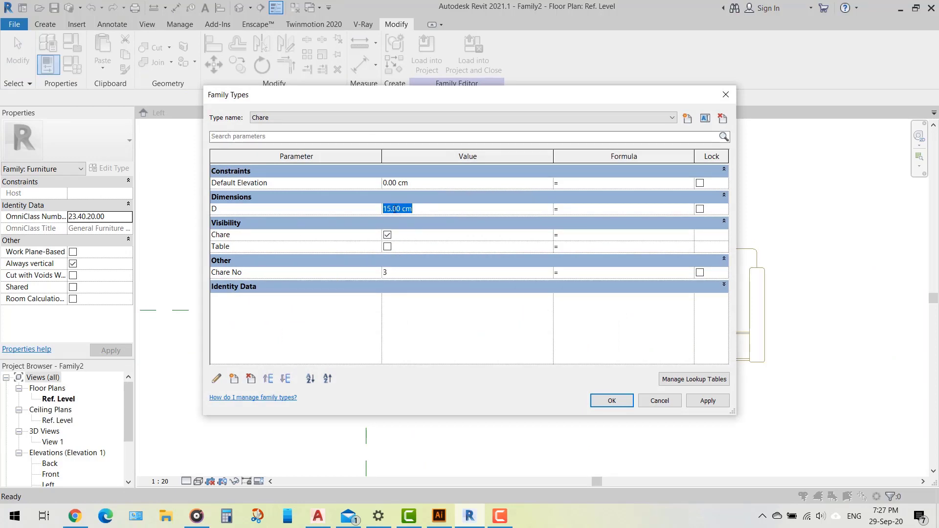
click(615, 401)
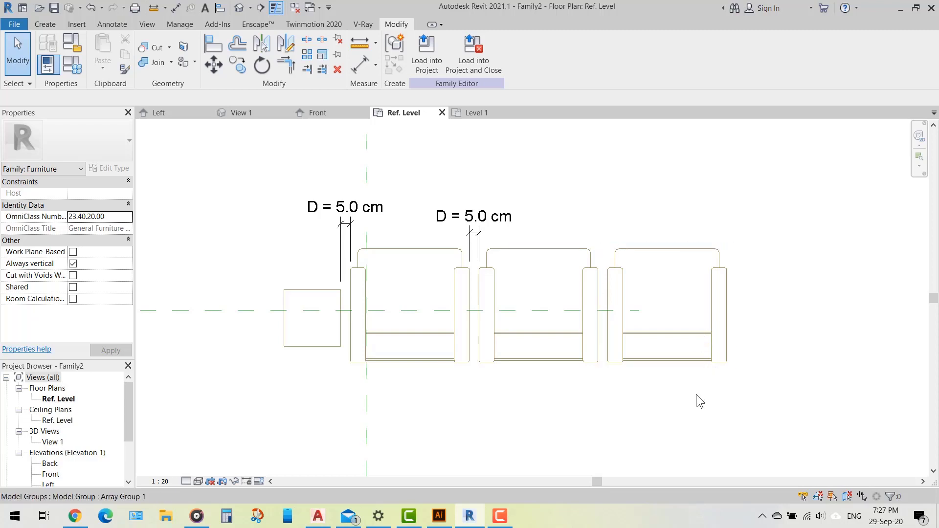
Copy the table square from its bottom midpoint to the right of the chairs.
click(321, 346)
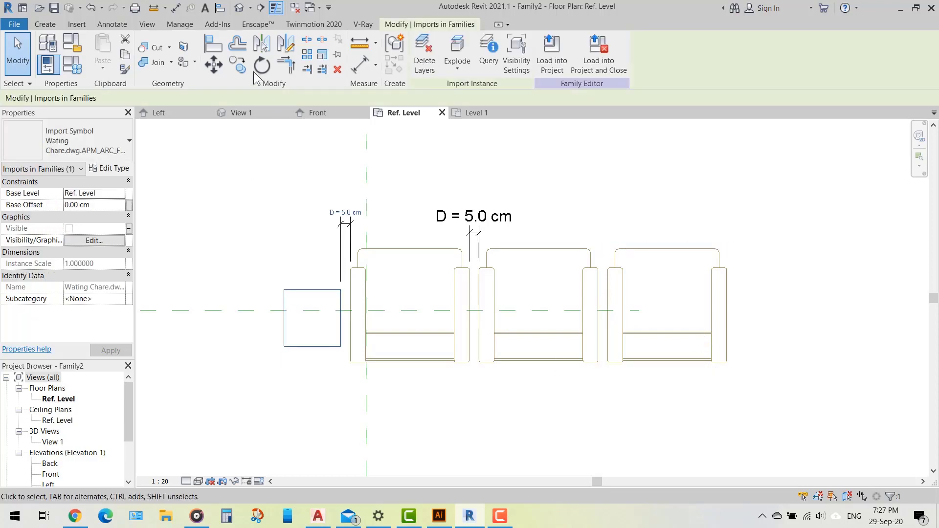
click(238, 64)
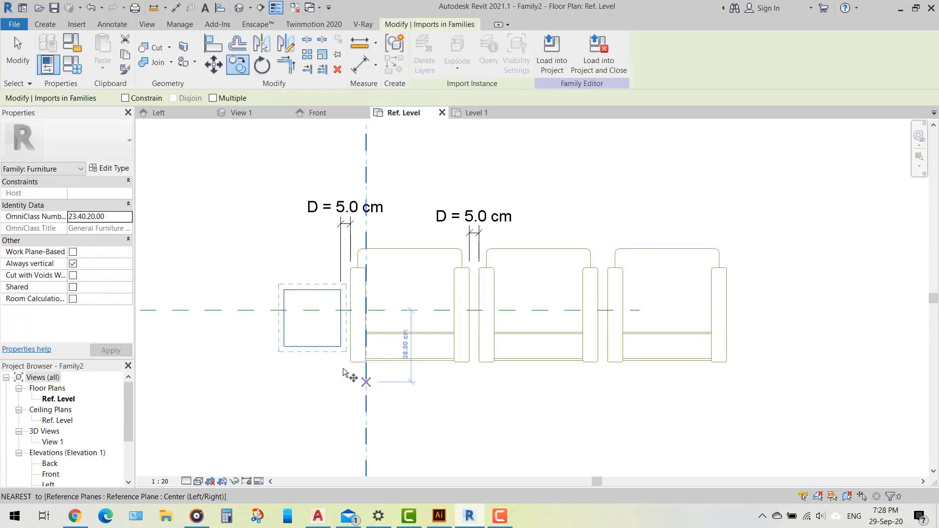
click(313, 347)
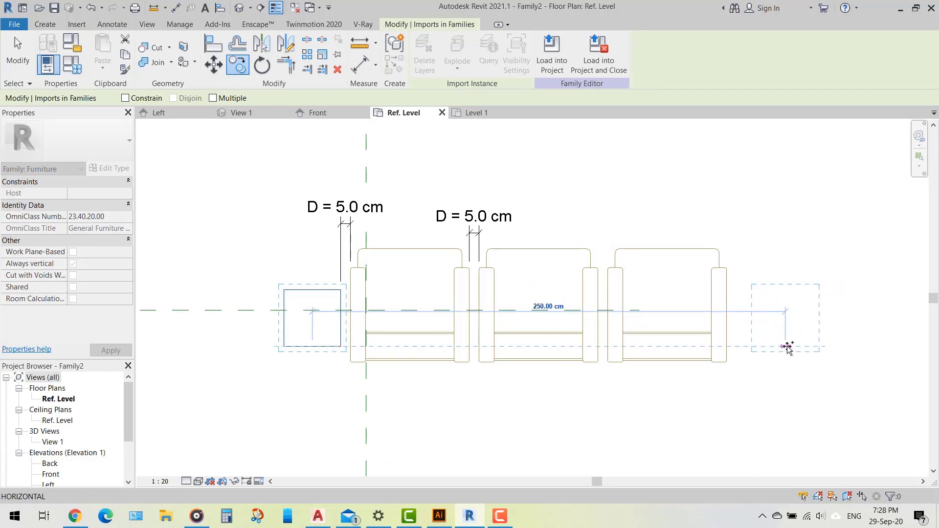
click(786, 346)
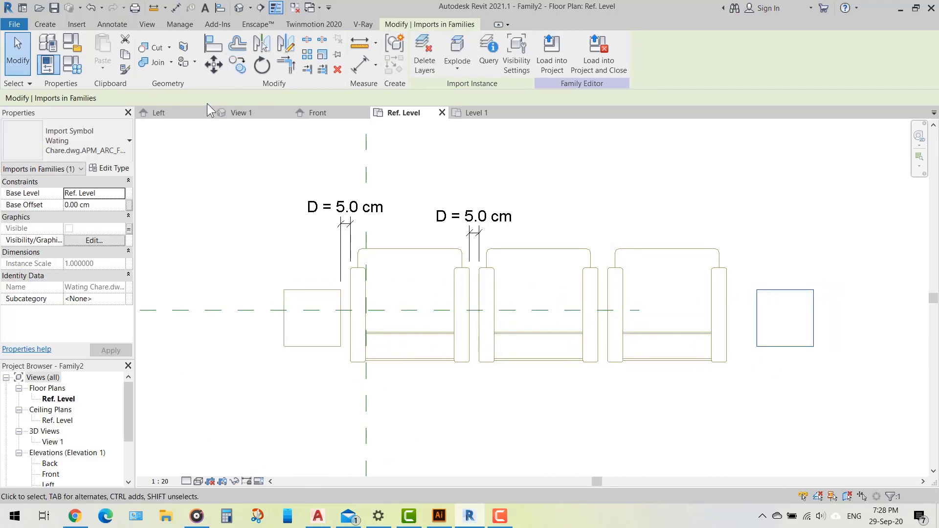
Dimension the 220.0 cm span between the two squares' inner edges.
click(360, 65)
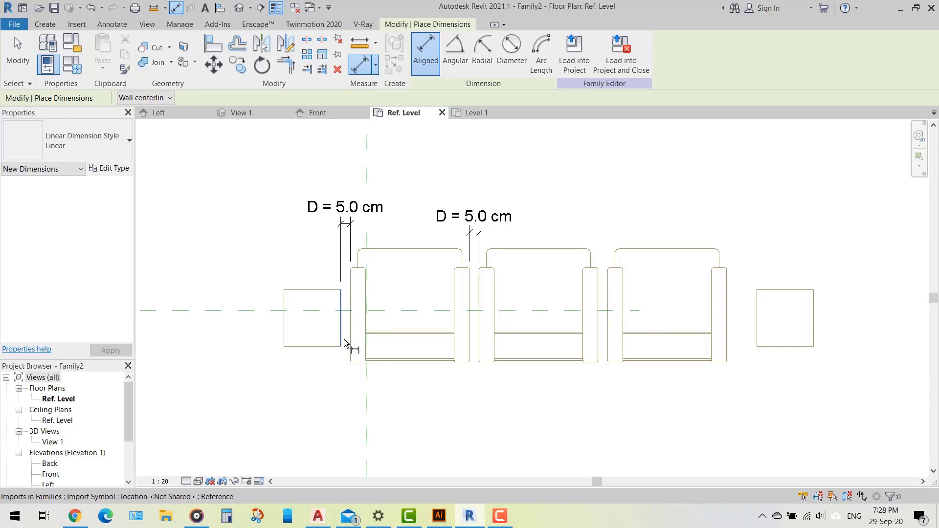
click(344, 342)
click(758, 345)
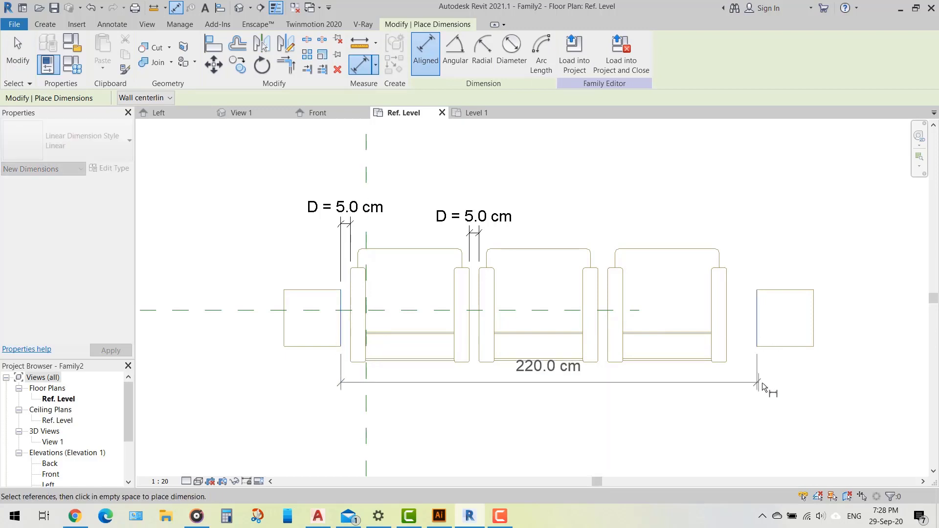
click(781, 398)
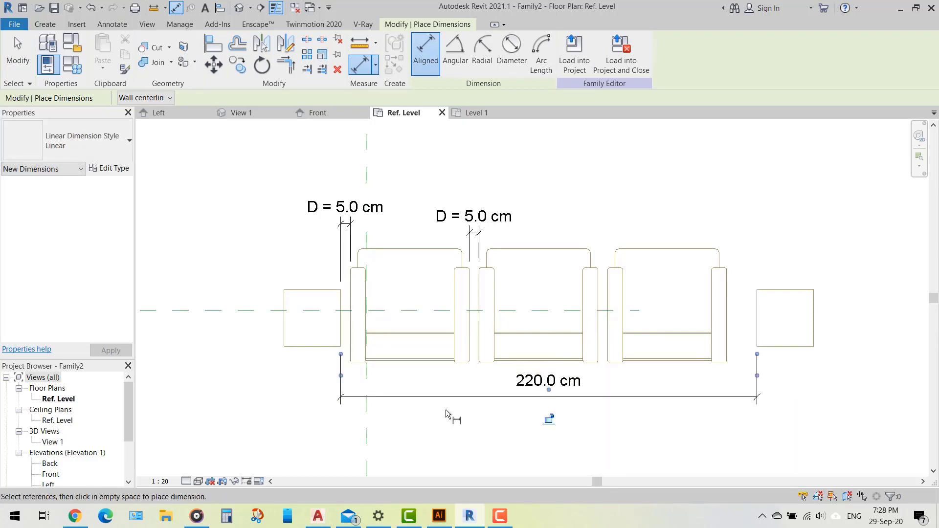
key(Escape)
key(Escape)
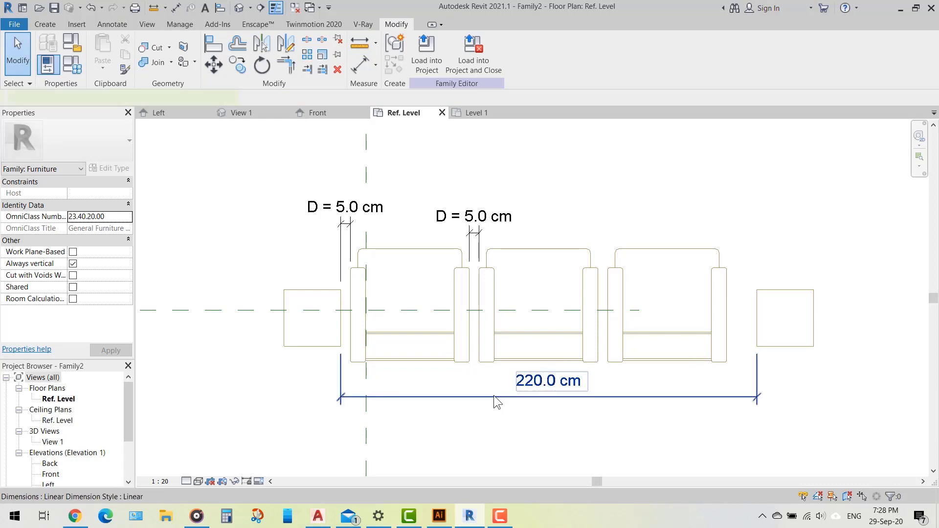
Start an aligned width dimension across the third chair's left and right edges.
click(493, 395)
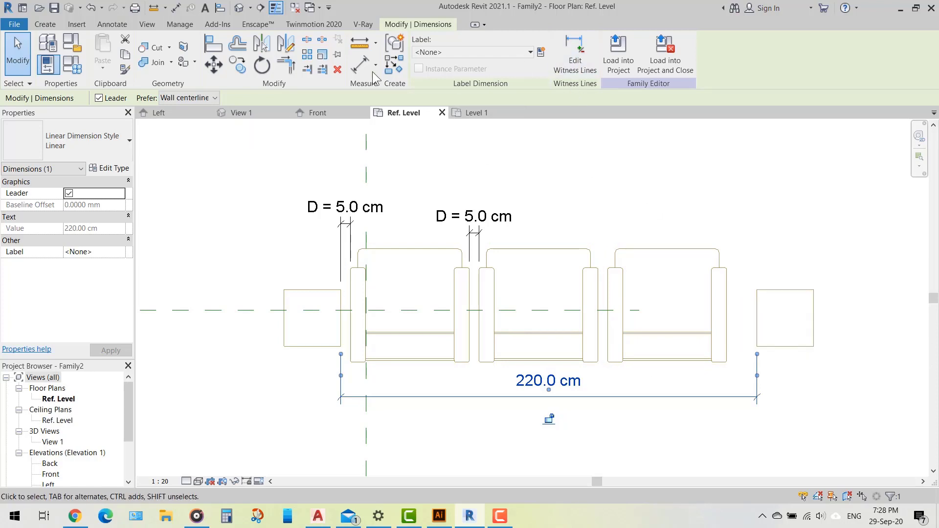
click(359, 63)
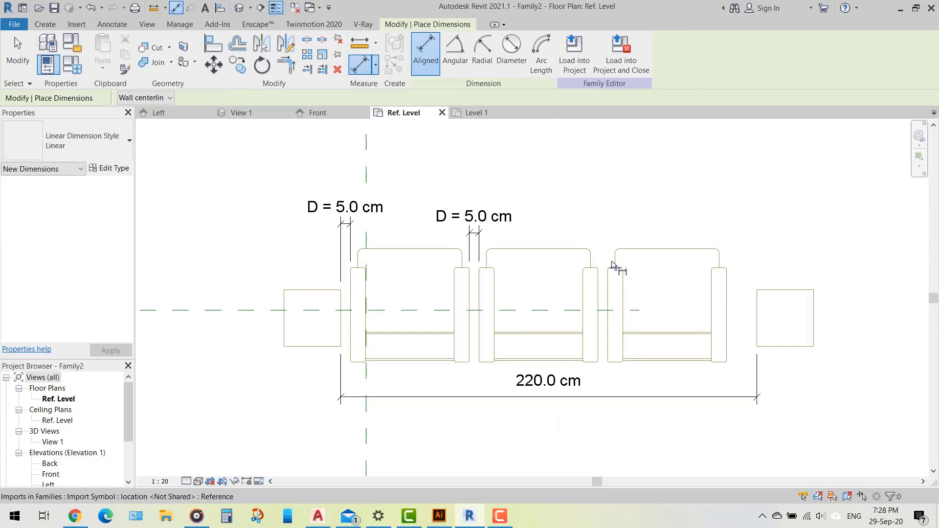
click(607, 294)
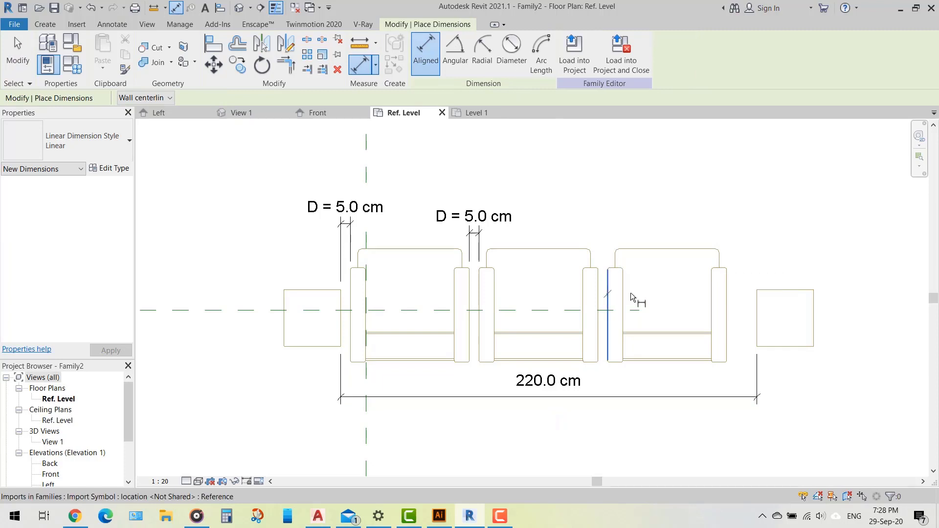
click(728, 295)
Place the 63.0 cm chair width dimension and label it with new parameter W.
click(764, 233)
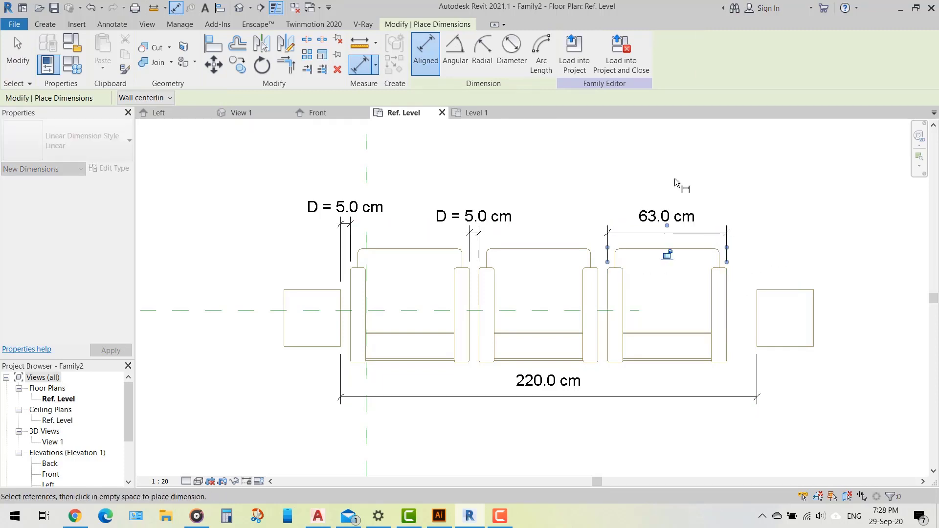
key(Escape)
key(Escape)
click(675, 233)
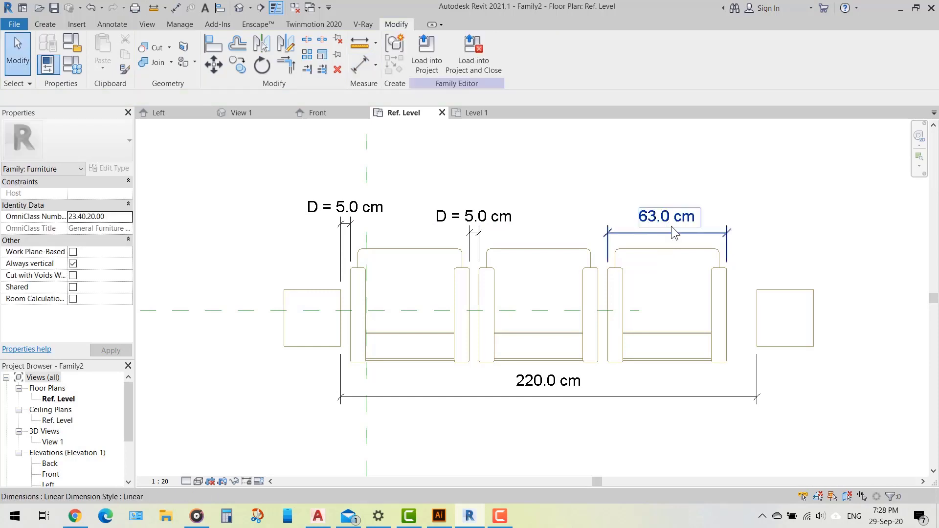
click(676, 233)
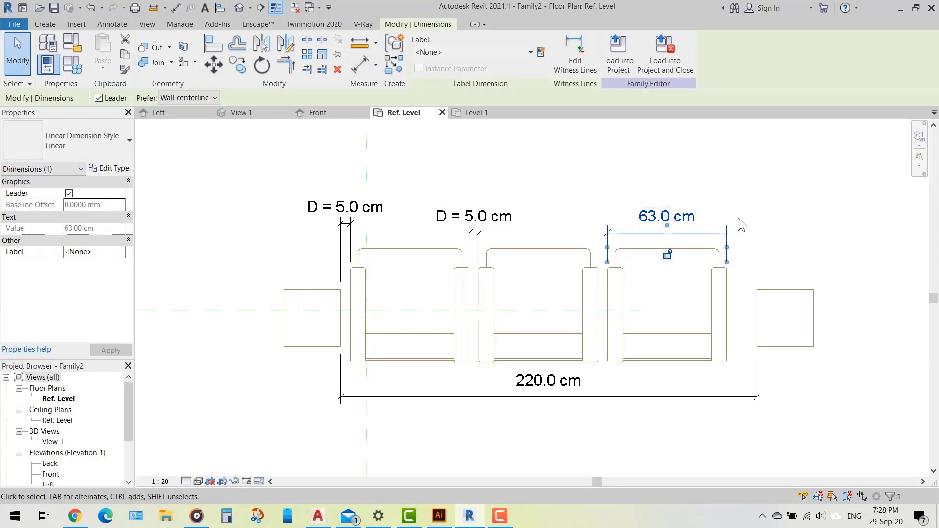
click(755, 220)
click(728, 235)
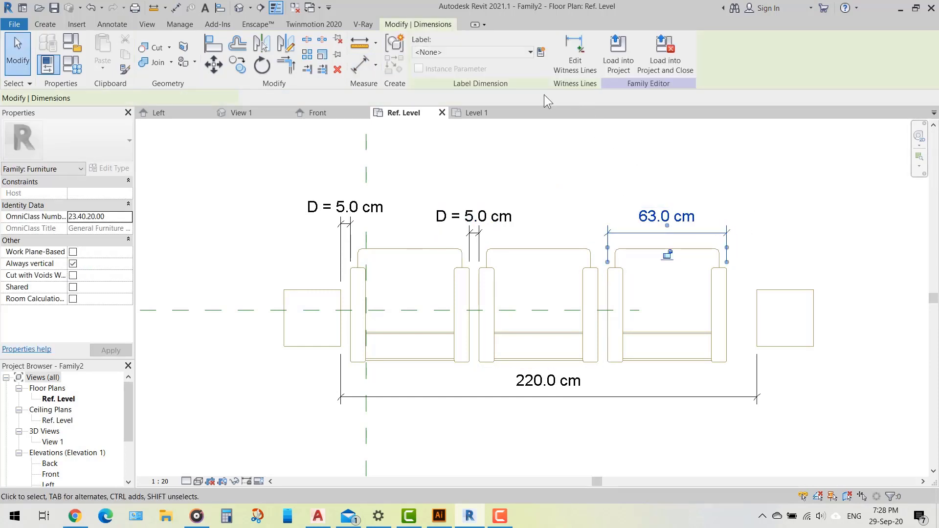
click(543, 53)
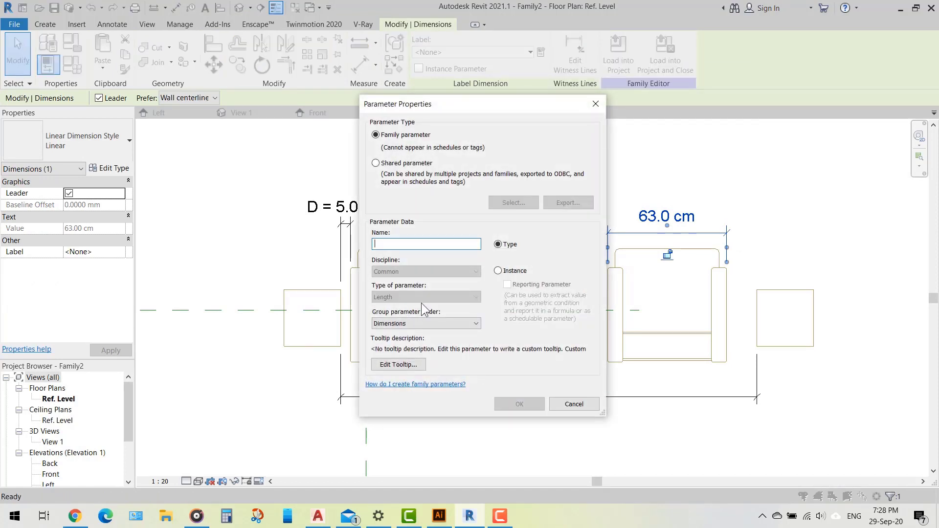
text(W)
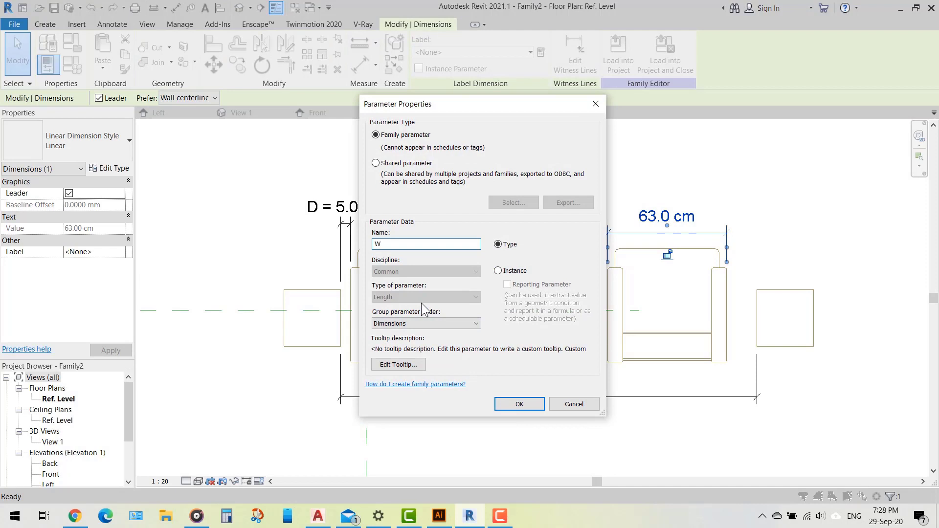
click(511, 404)
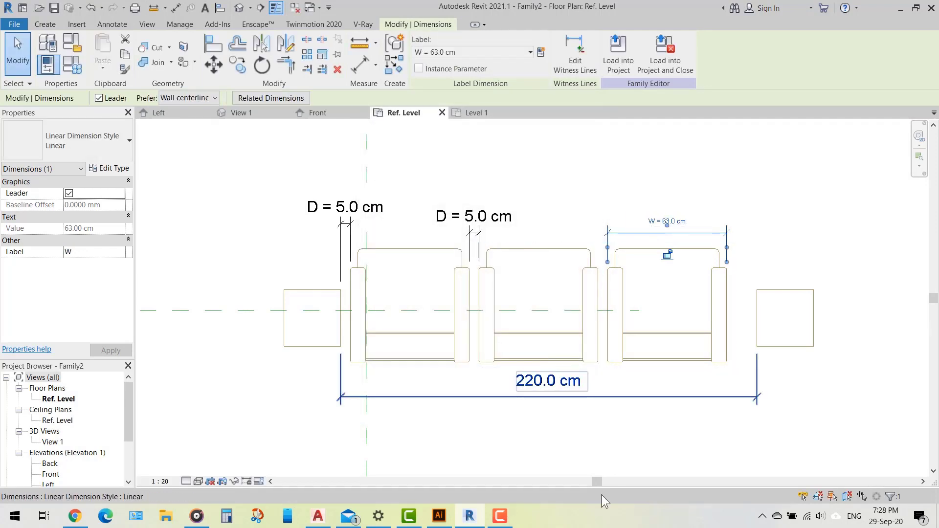
Label the 220.0 cm span dimension with a new parameter L.
click(548, 381)
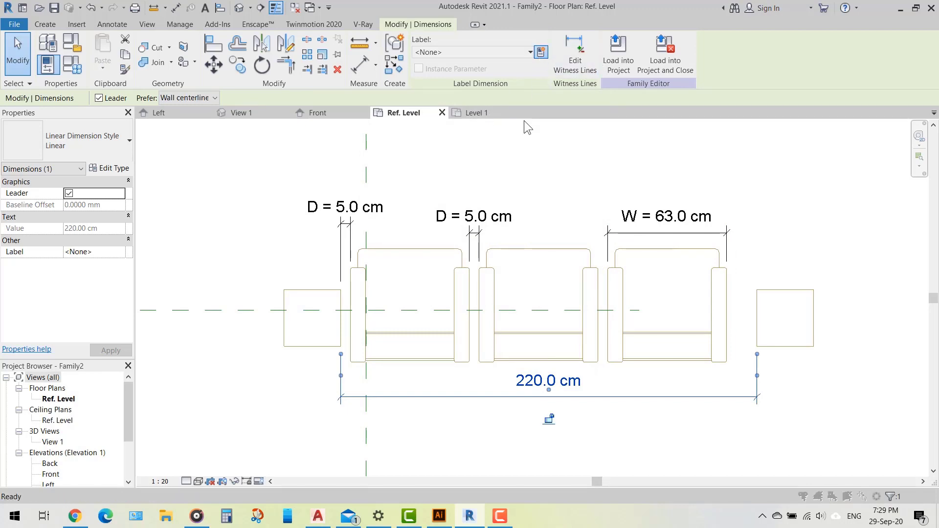
text(L)
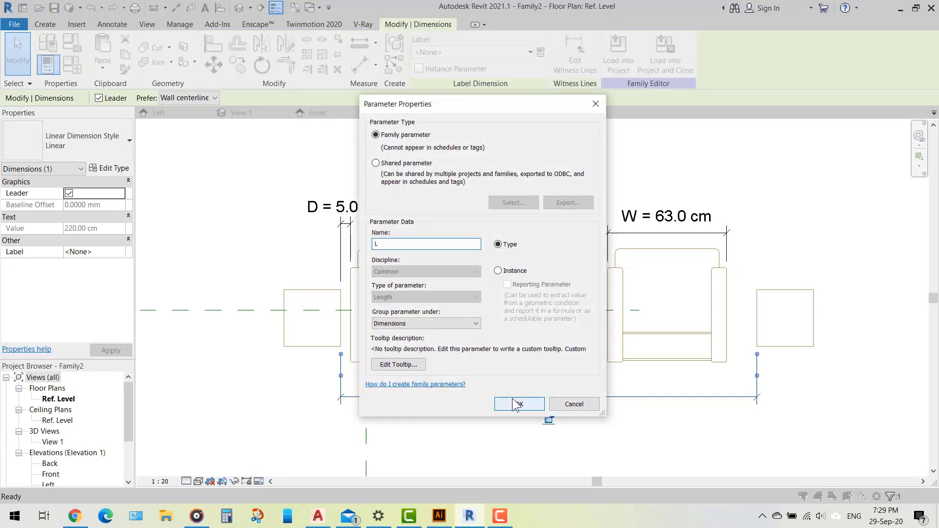
click(514, 404)
click(307, 148)
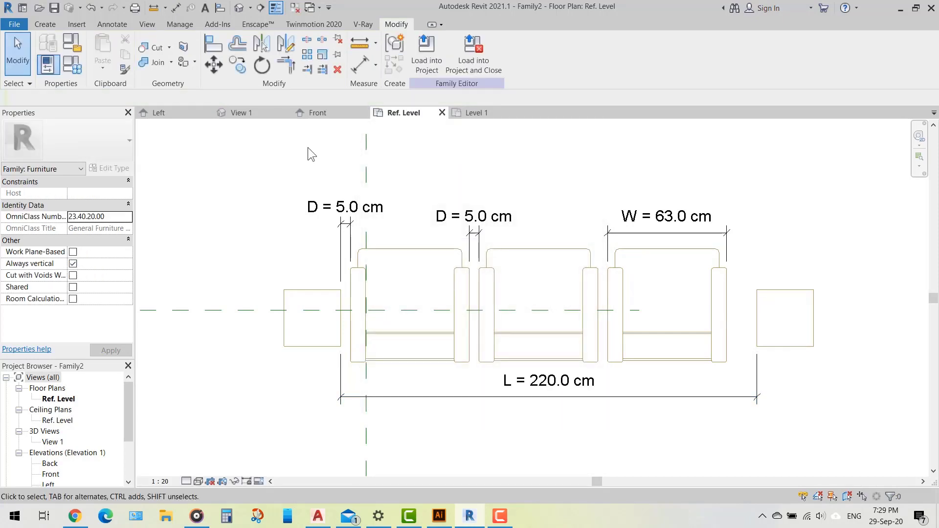
Open Family Types and move the dialog up to reveal the drawing.
click(66, 70)
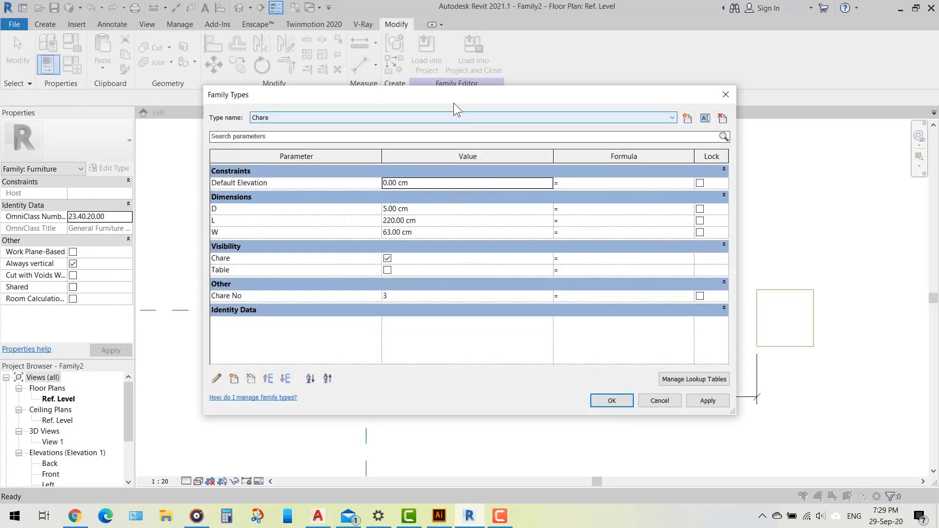
drag(454, 103, 348, 139)
mouse_move(467, 380)
mouse_down()
mouse_move(494, 312)
mouse_move(410, 52)
mouse_up()
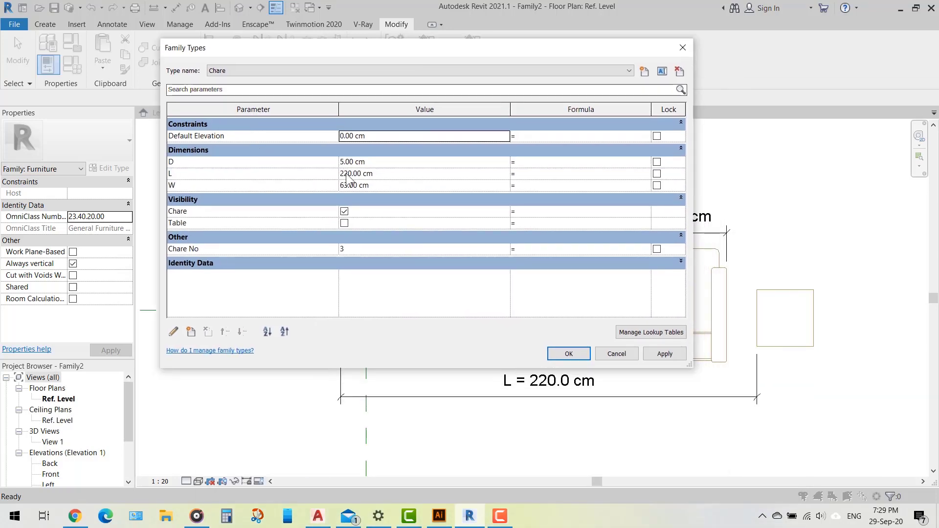
click(542, 175)
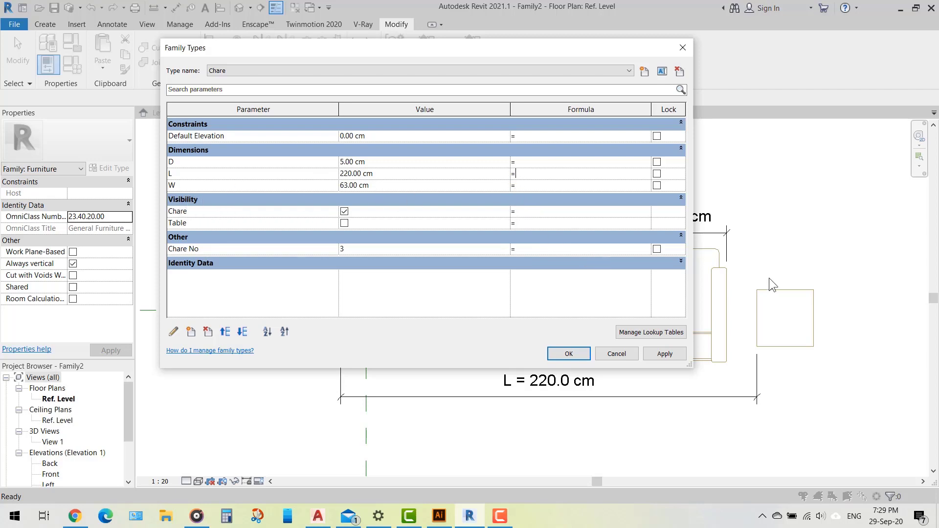
Lock W at 63.00 cm, keep Chare No at 3, and widen the Formula column.
click(656, 185)
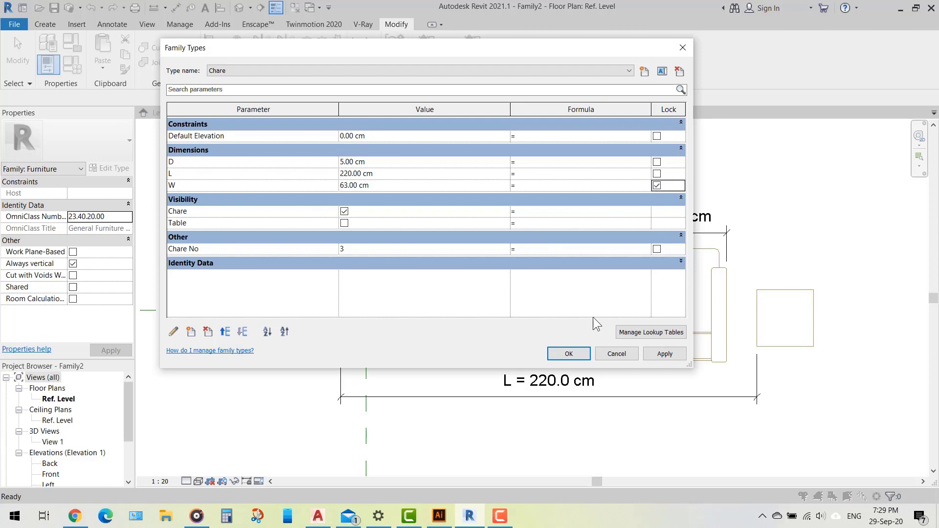
click(405, 247)
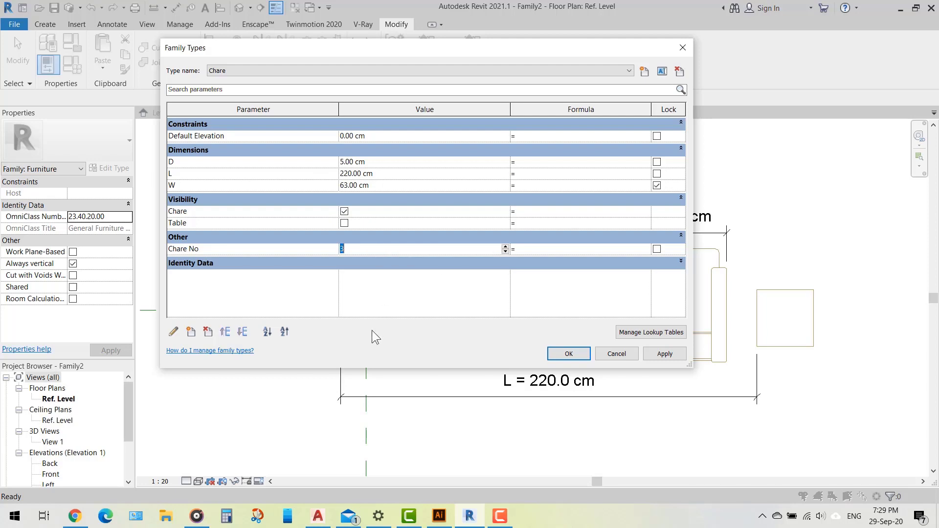
click(364, 249)
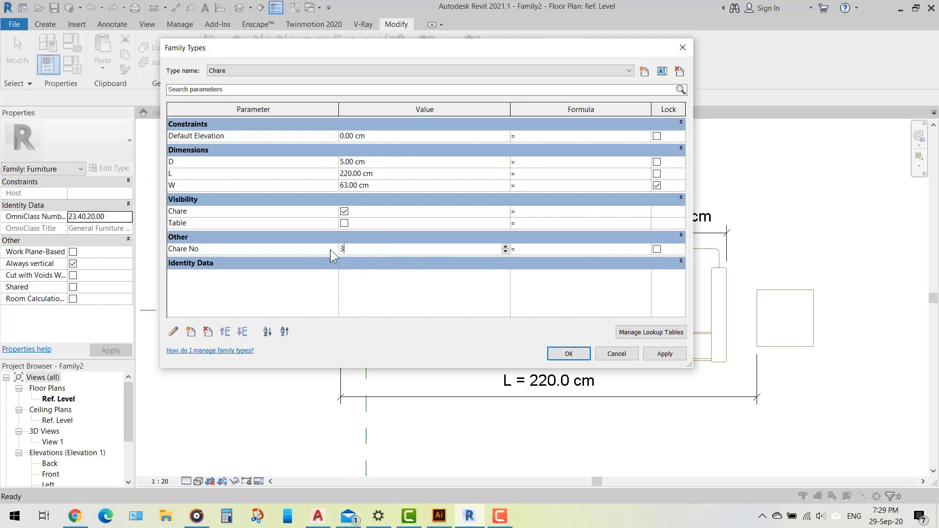
click(538, 173)
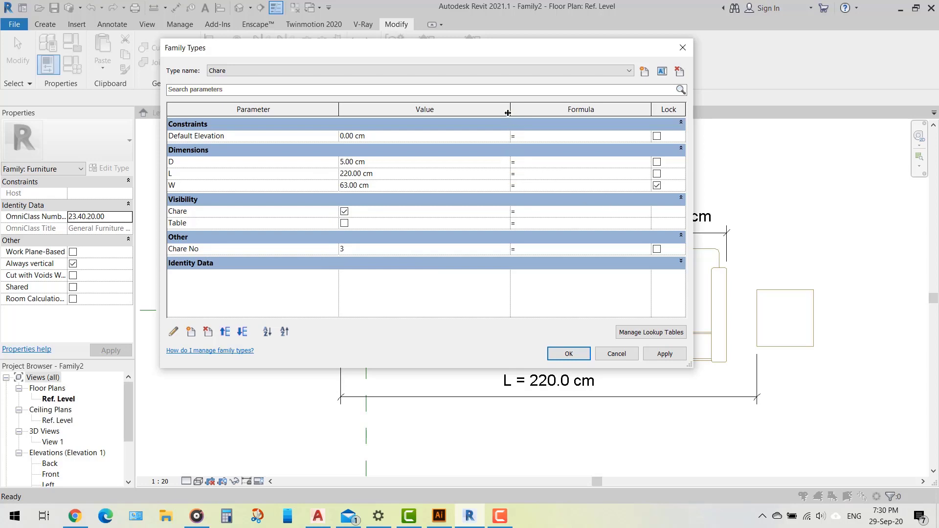
drag(510, 116, 398, 115)
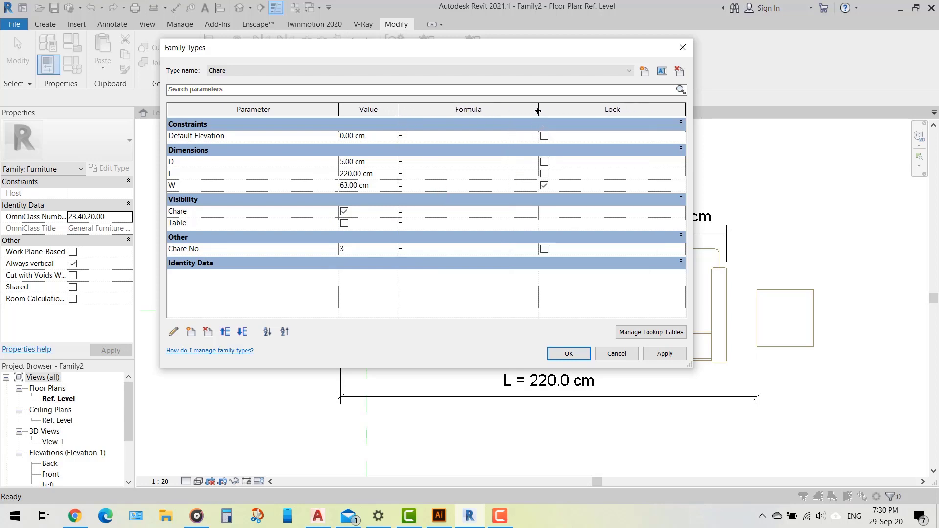
drag(538, 109, 622, 109)
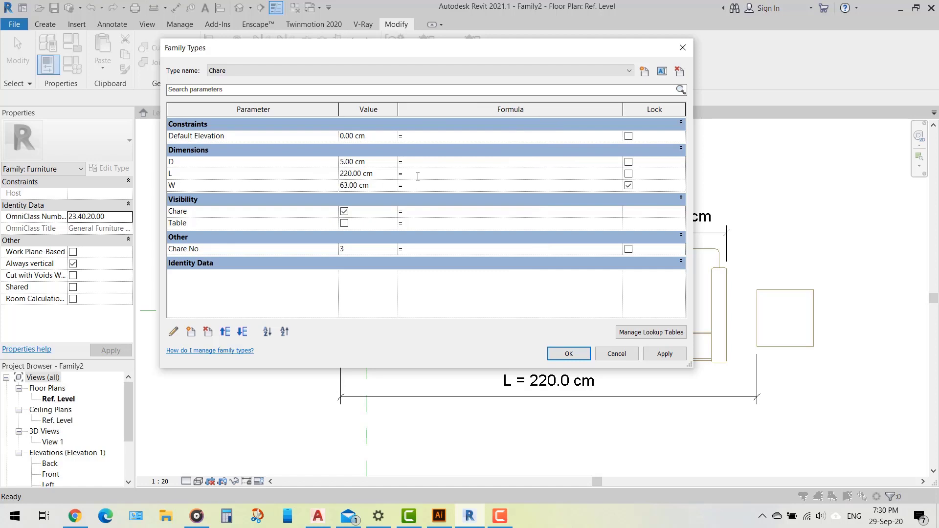
Enter =(Chare No*W)+((Chare No*(D+1)) for L and dismiss the end-of-expression error.
text(C)
text(hare No)
click(403, 174)
text(*)
text(W)
text())
text(+)
text((()
text(Chare No*)
text(()
text(D+1)
text()))
click(668, 356)
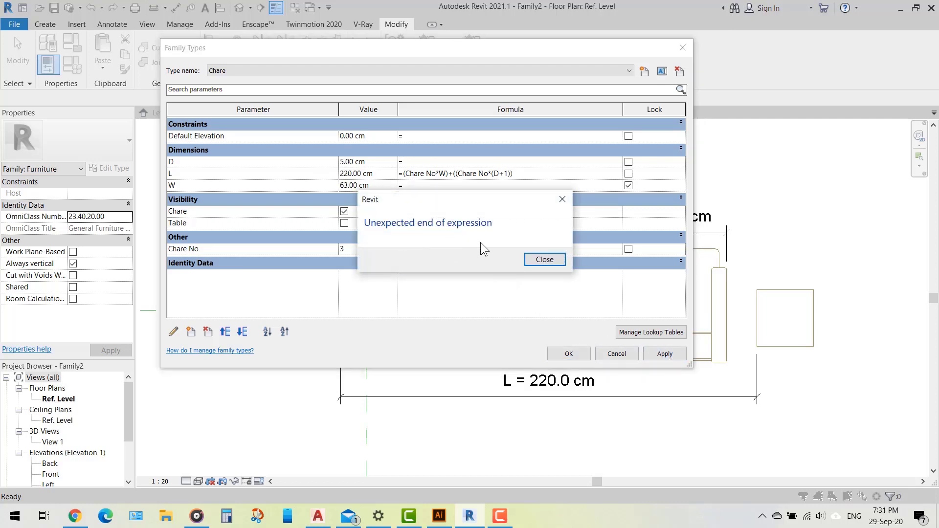
click(542, 261)
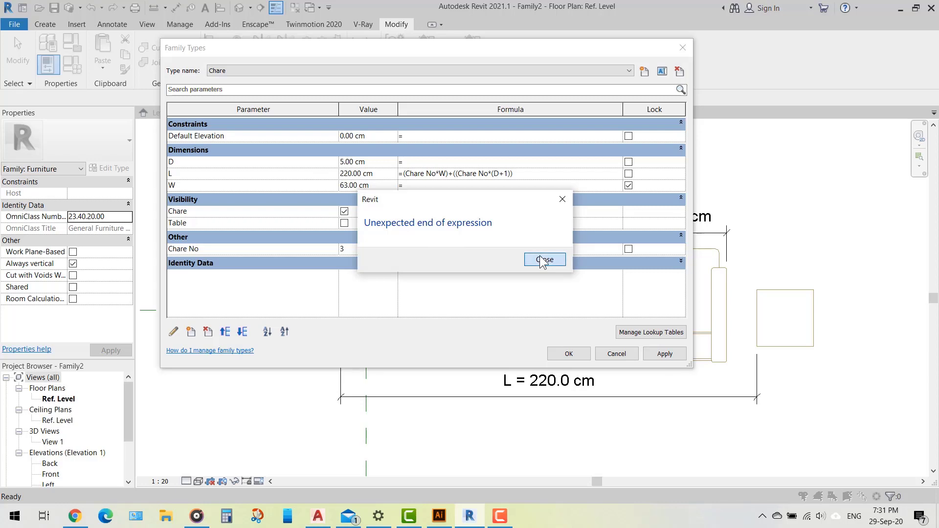
click(541, 260)
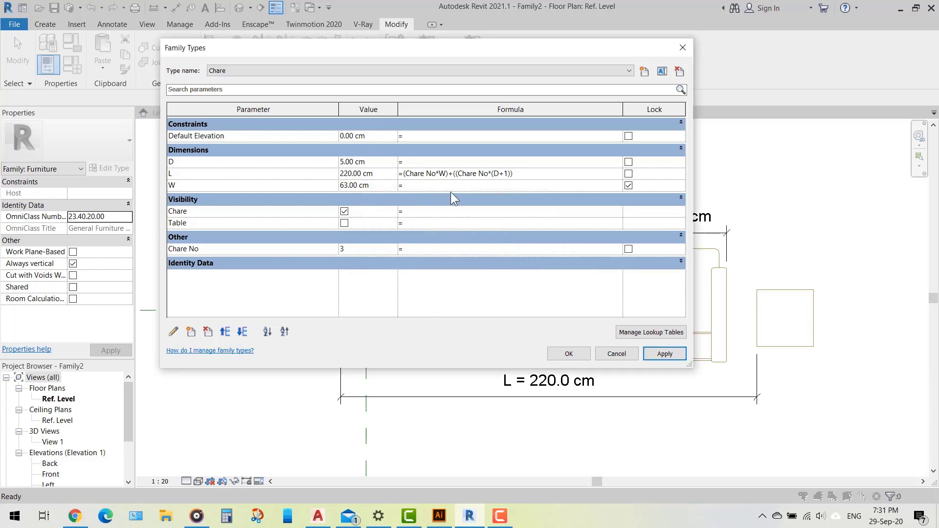
Fix the parentheses in L's formula so L becomes 207.0 cm, and accept.
click(436, 174)
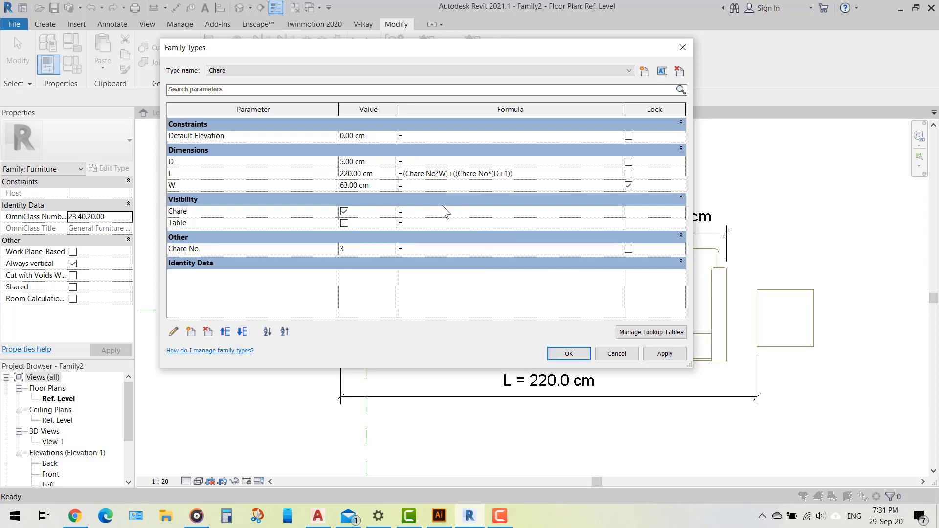
key(BackSpace)
click(460, 174)
click(667, 350)
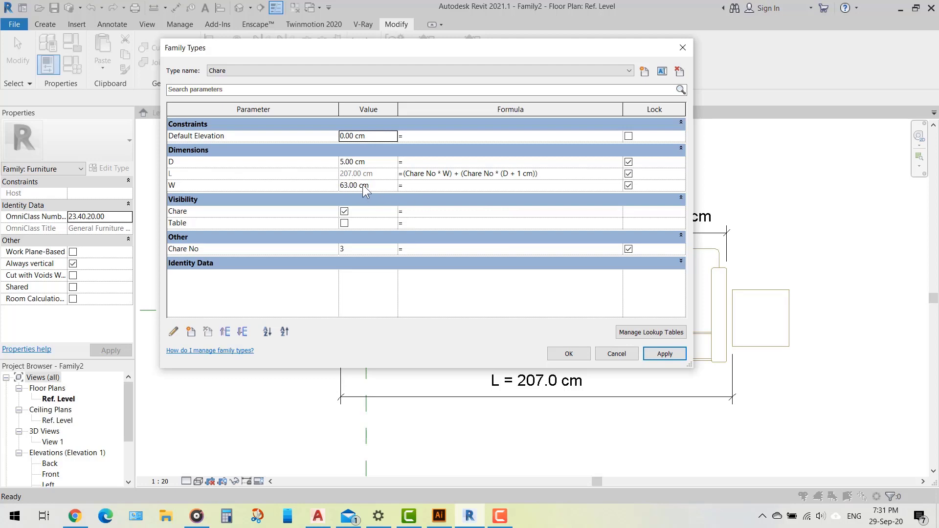
click(586, 358)
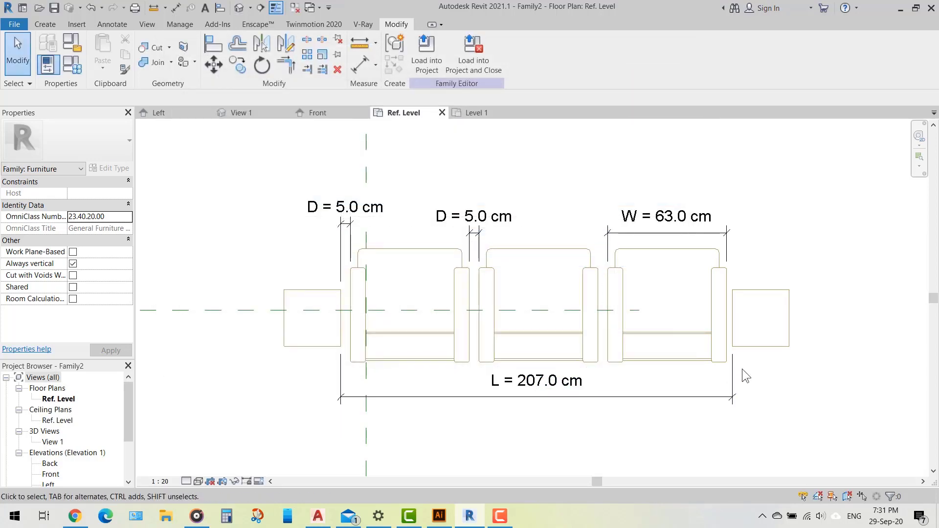
scroll(741, 368, up, 2)
scroll(741, 368, down, 1)
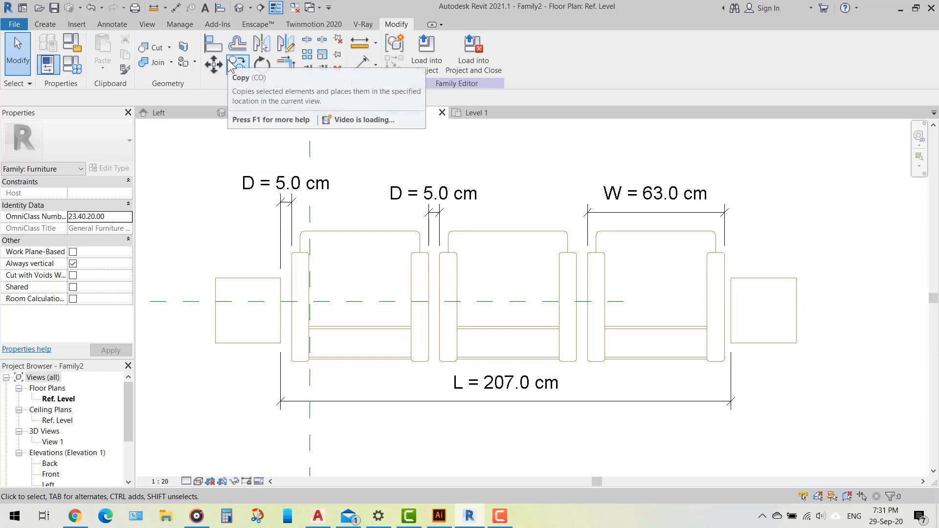
Set Chare No to 2 in Family Types and apply, moving the window aside to see the plan.
click(78, 66)
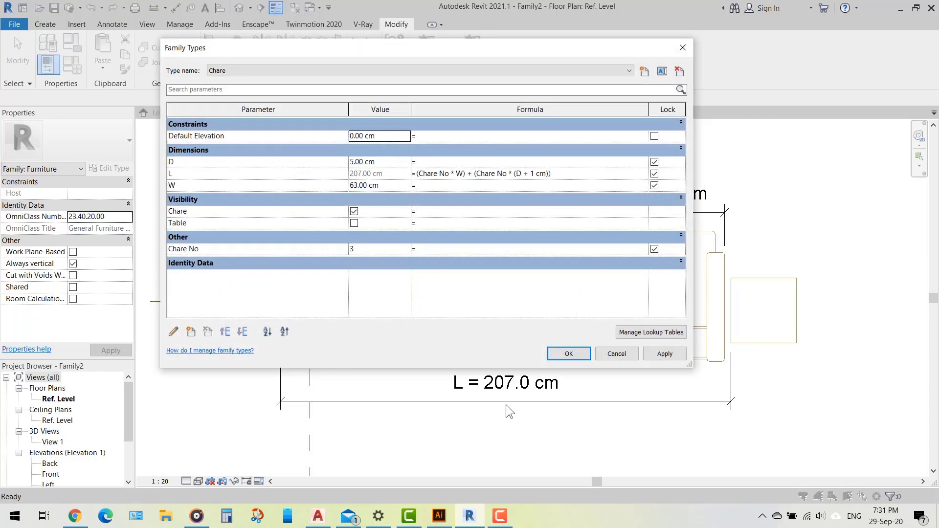
click(368, 250)
text(2)
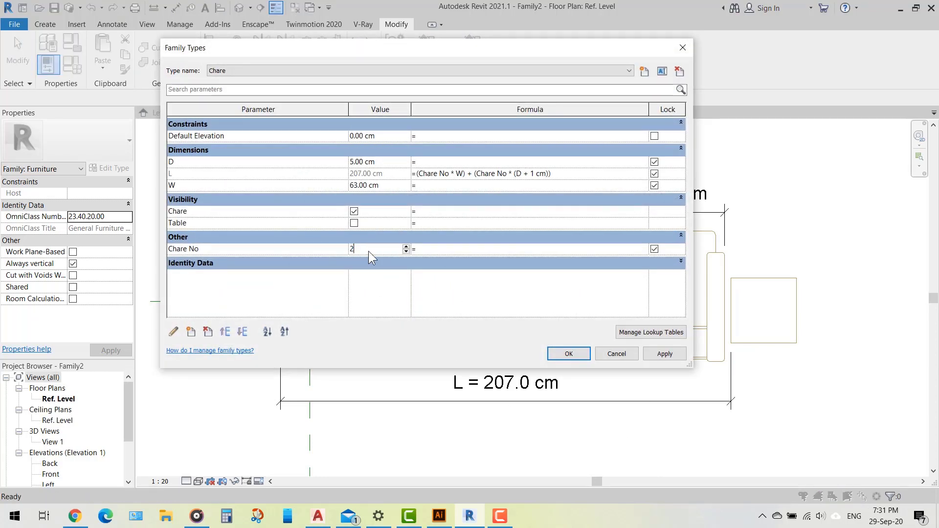
click(662, 355)
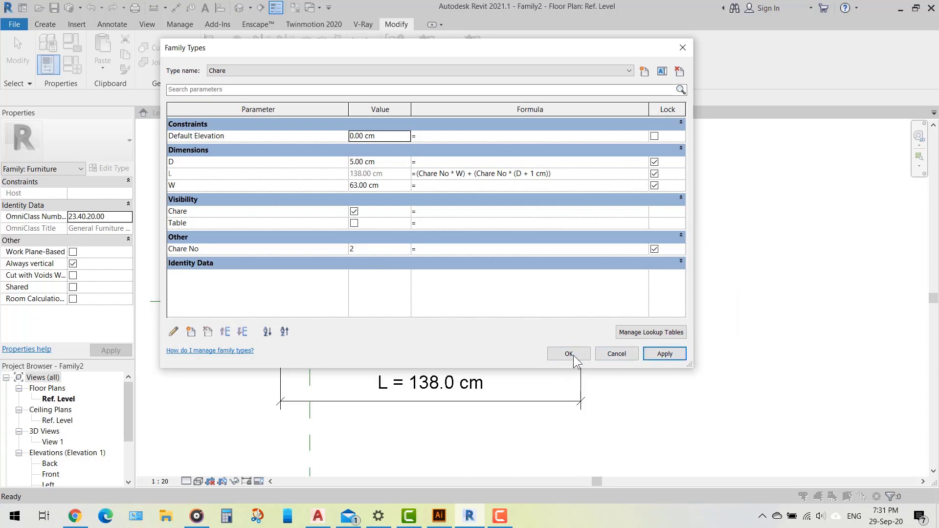
mouse_move(480, 53)
mouse_down()
mouse_move(707, 440)
mouse_move(498, 367)
mouse_up()
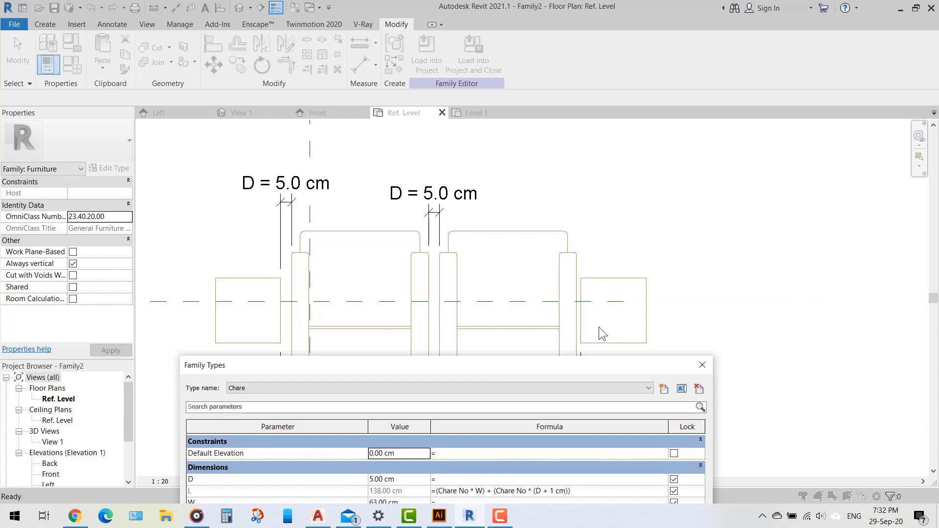
mouse_move(573, 368)
mouse_down()
mouse_move(564, 286)
mouse_move(348, 26)
mouse_move(239, 27)
mouse_move(201, 45)
mouse_move(226, 50)
mouse_up()
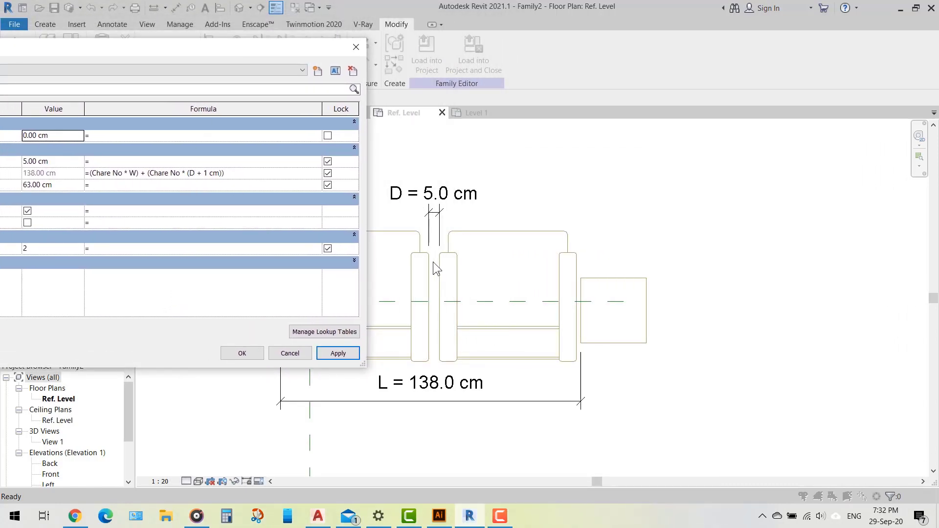
Rewrite the L formula to (Chare No*W)+((Chare No*D)+D) and apply it.
click(192, 175)
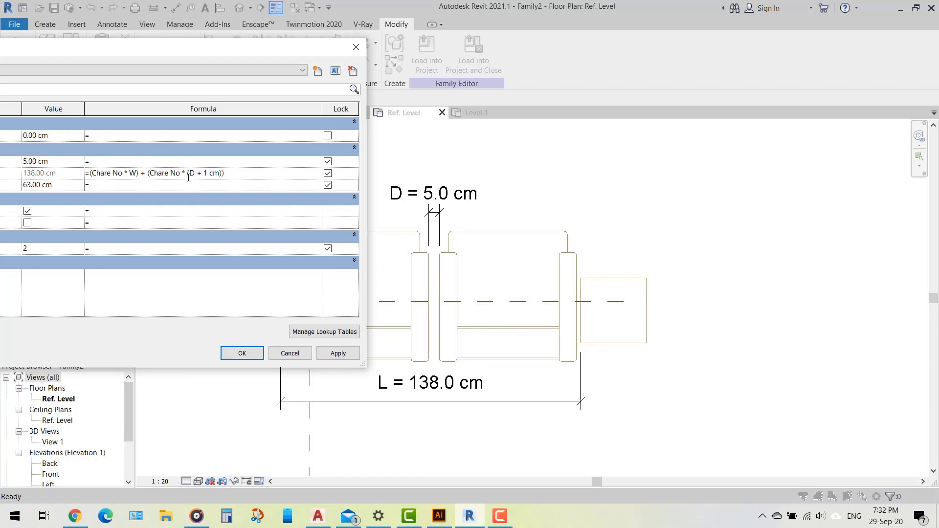
double_click(189, 174)
key(BackSpace)
text())
drag(203, 173, 224, 173)
text(D))
text(()
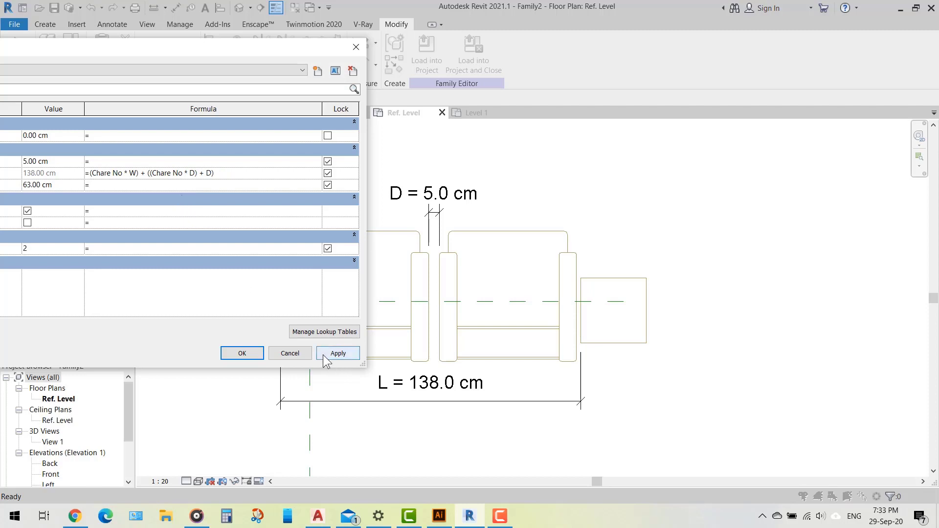
click(336, 354)
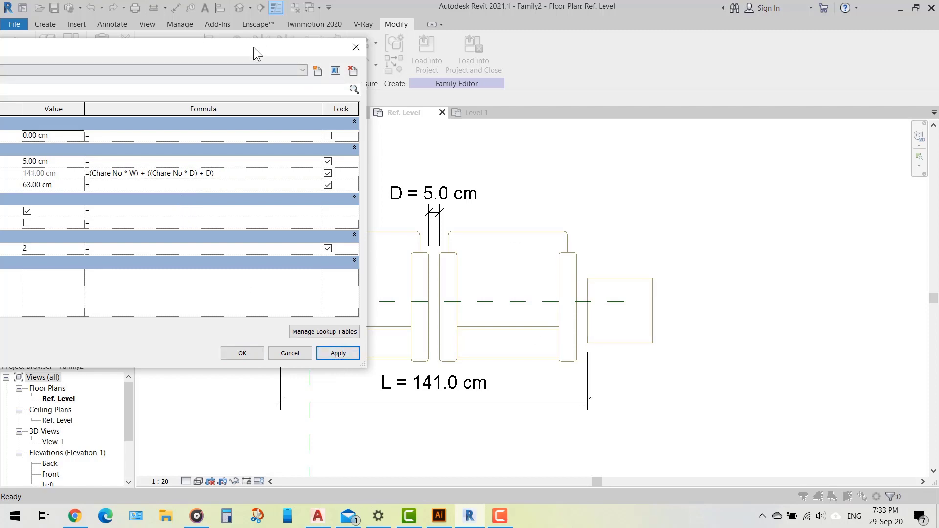
Set Chare No to 6 and accept, giving six chairs and L of 413.0 cm.
mouse_move(253, 47)
mouse_down()
mouse_move(143, 92)
mouse_move(134, 136)
mouse_move(532, 58)
mouse_up()
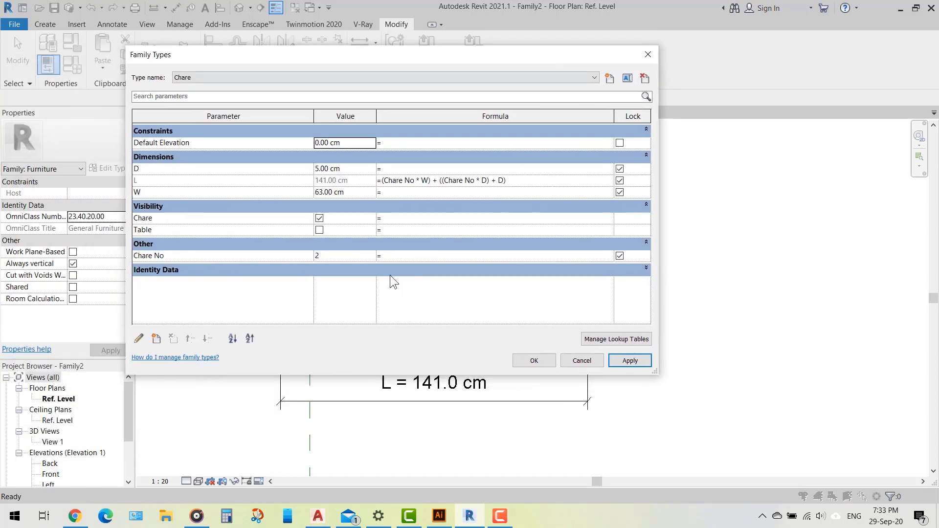
click(341, 257)
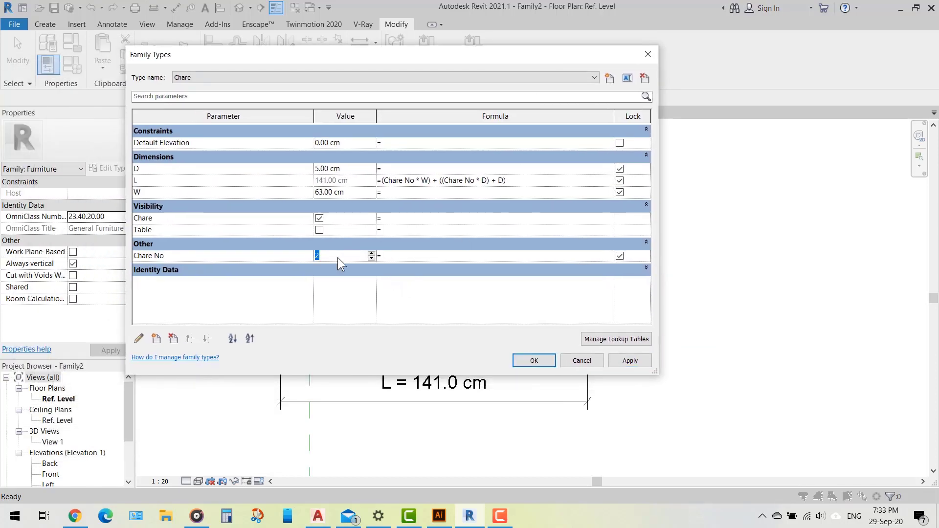
text(6)
click(534, 360)
Add a 5.0 cm aligned dimension between the sixth chair's arm and the right end square.
scroll(337, 288, down, 3)
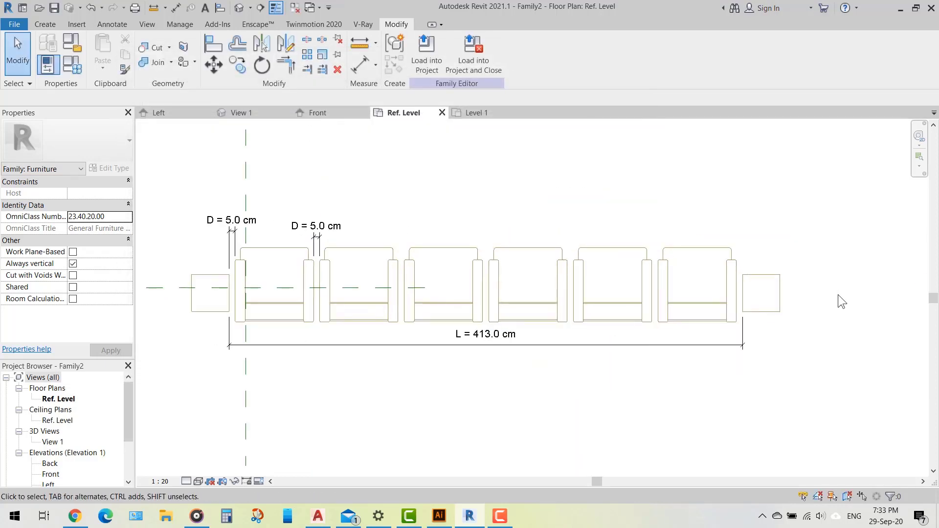
scroll(838, 294, up, 1)
scroll(837, 294, down, 2)
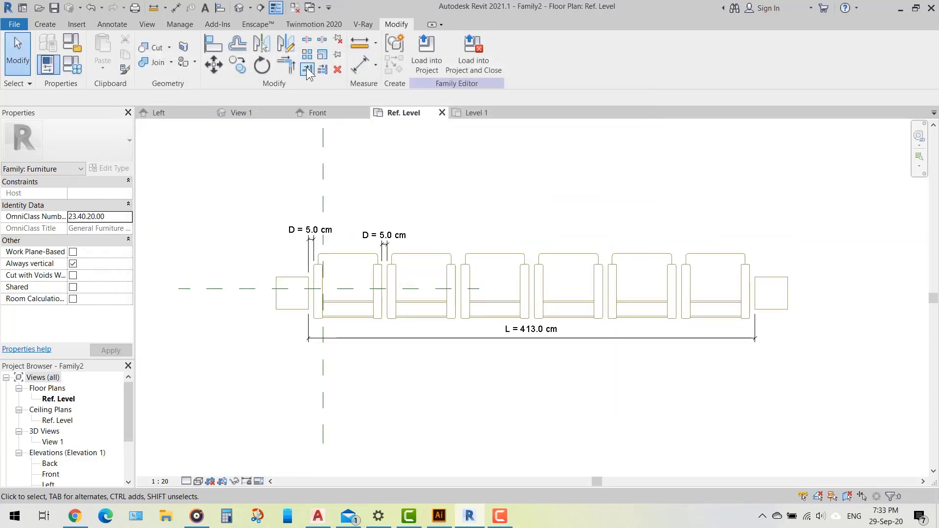
key(d)
key(i)
scroll(741, 280, up, 3)
scroll(740, 280, up, 1)
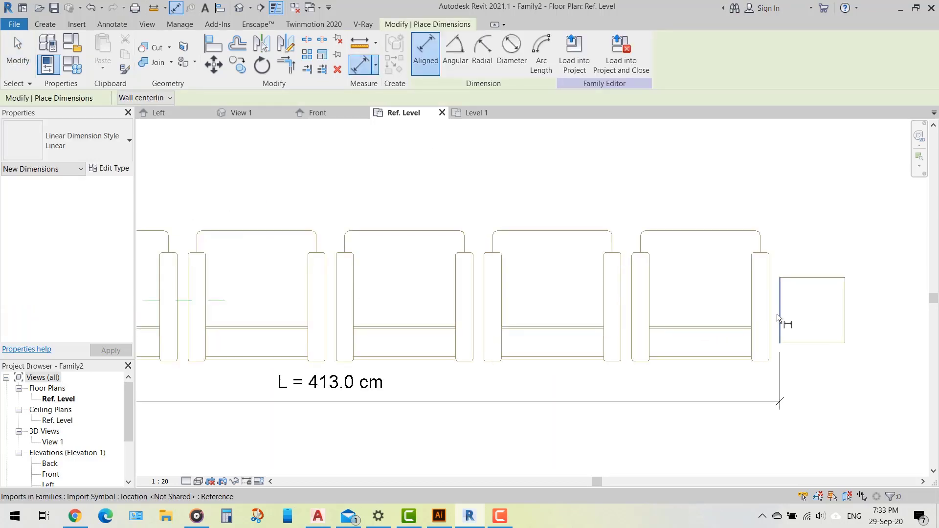
click(778, 314)
click(767, 315)
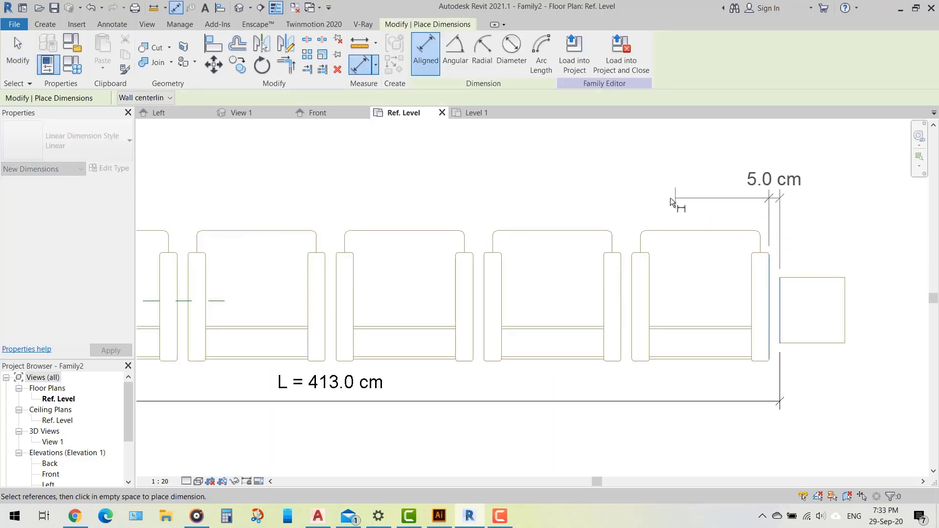
click(670, 197)
key(Escape)
key(Escape)
scroll(693, 329, down, 1)
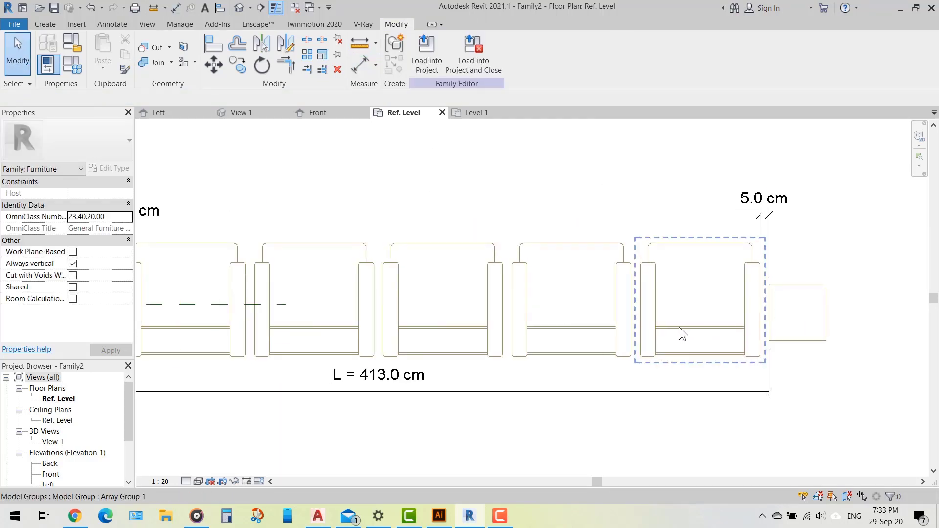
scroll(679, 327, down, 2)
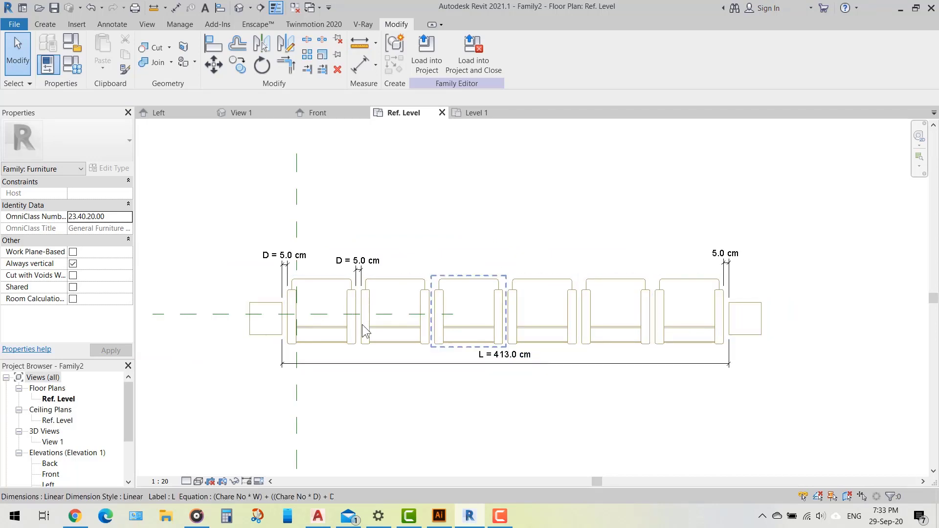
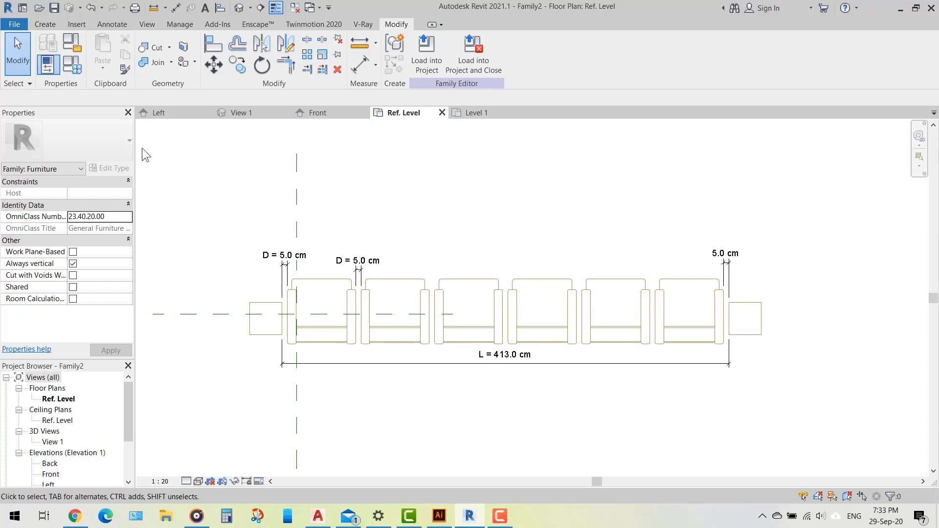
In Family Types, rename the Waiting Chare type to '2 Waiting Chare'.
click(76, 69)
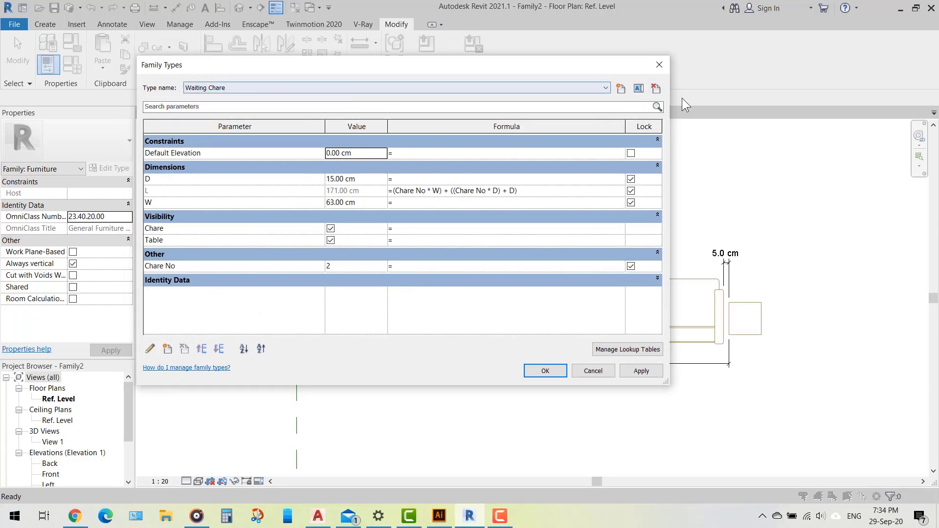
click(639, 89)
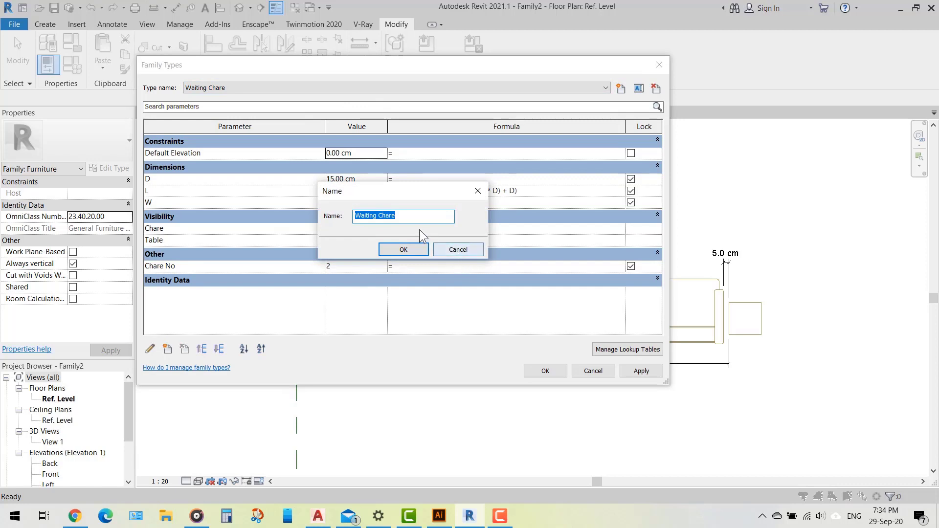
click(414, 216)
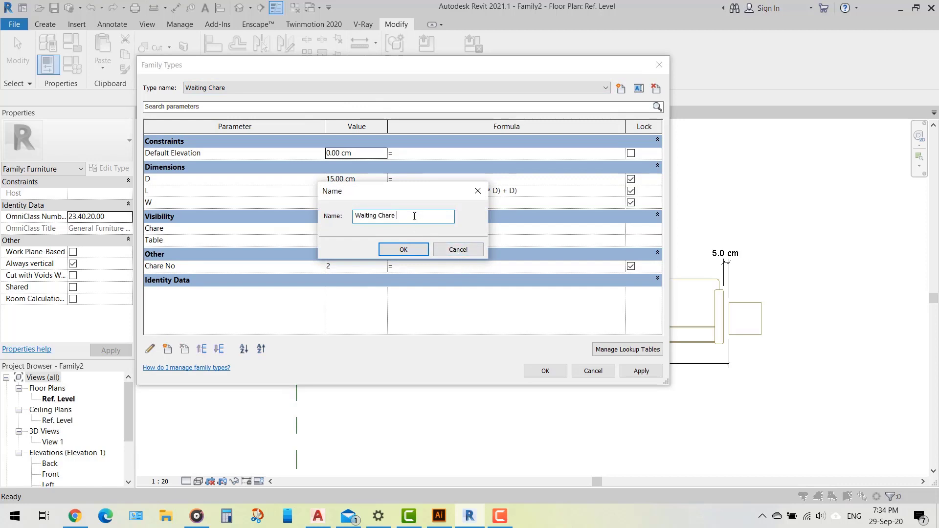
text(2)
click(415, 248)
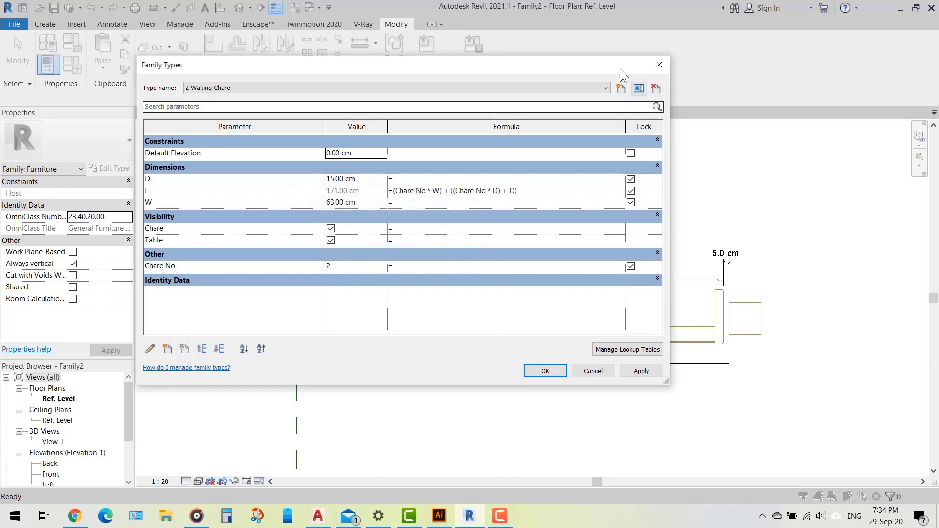
Create a new '3 Waiting Chare' type with Chare No set to 3.
click(638, 88)
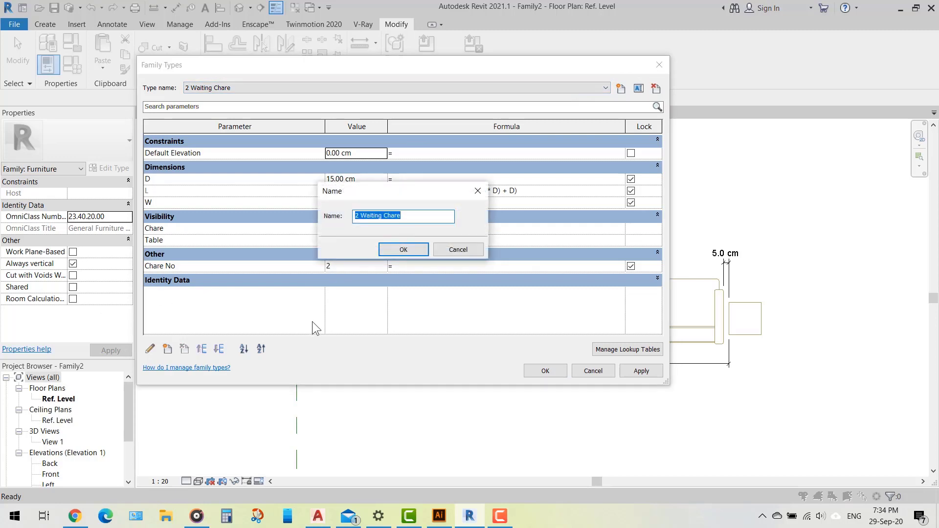
click(448, 253)
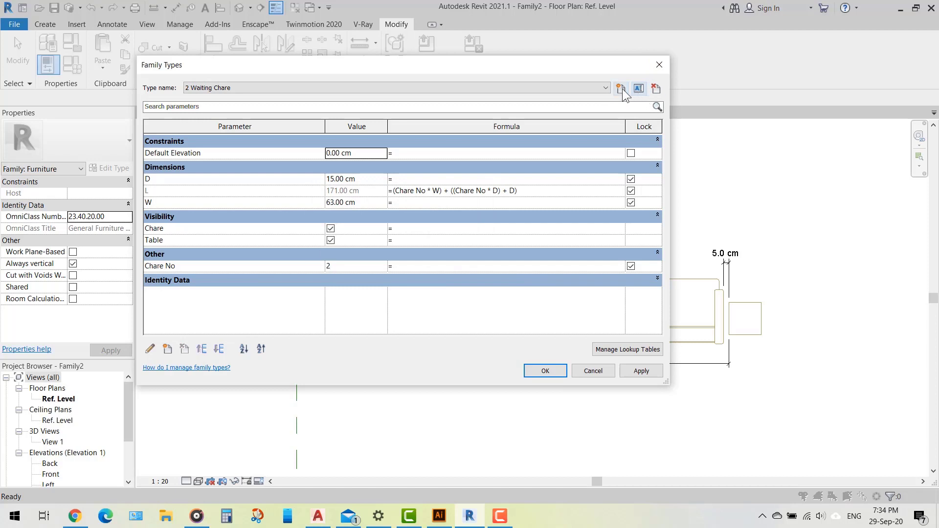
click(621, 88)
text(2 Waiting Chare)
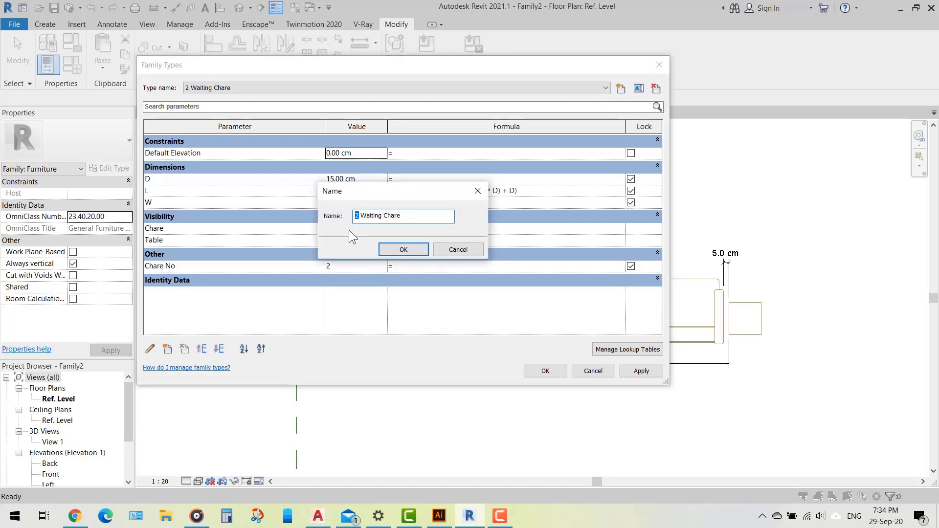
text(3)
click(403, 249)
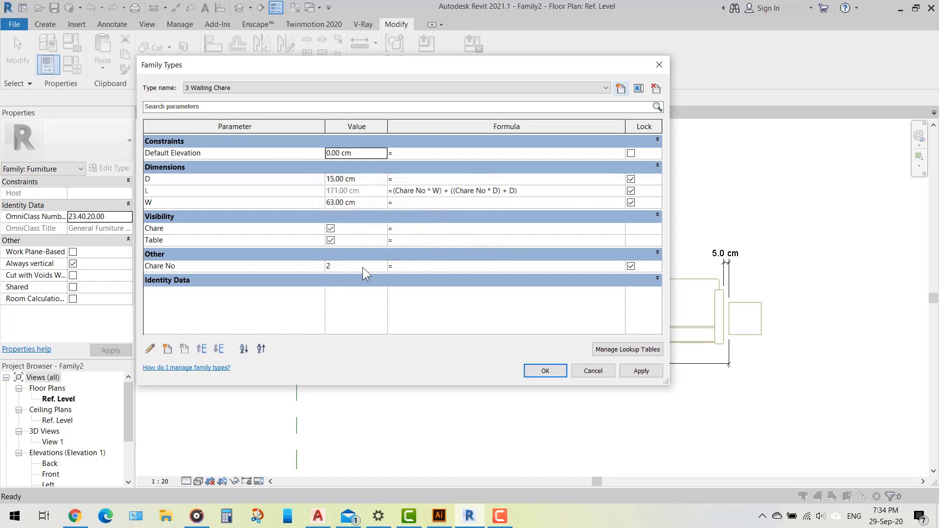
click(337, 267)
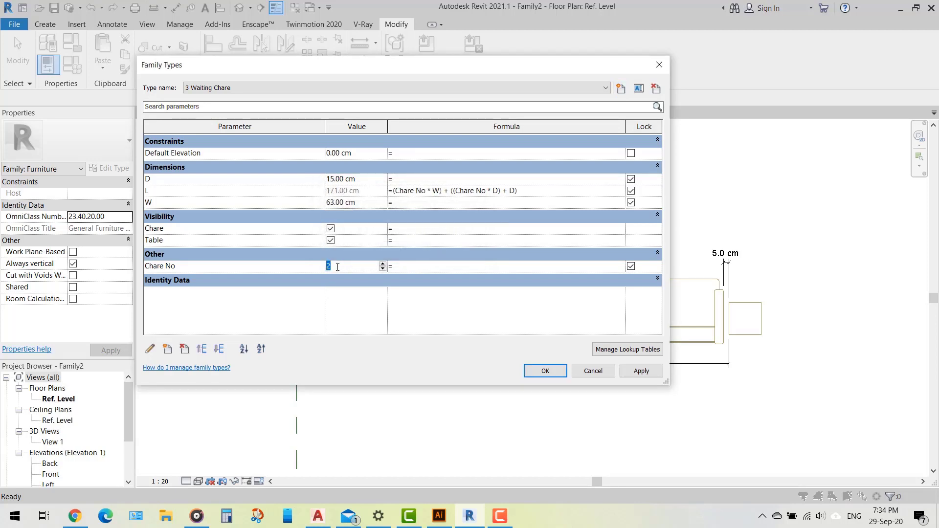
text(3)
click(637, 372)
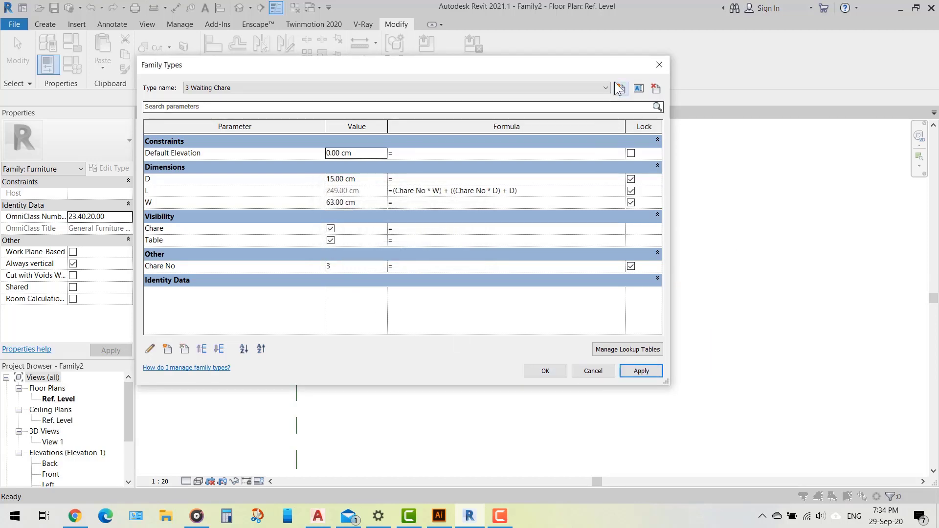
Create a '4 Waiting Chare' type with Chare No 4 and apply the changes.
click(621, 88)
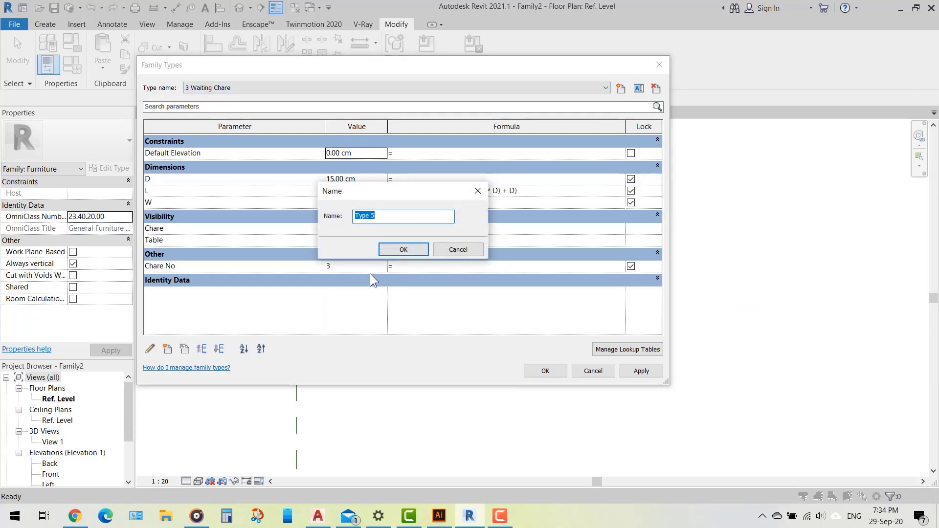
text(2 Waiting Chare)
text(4)
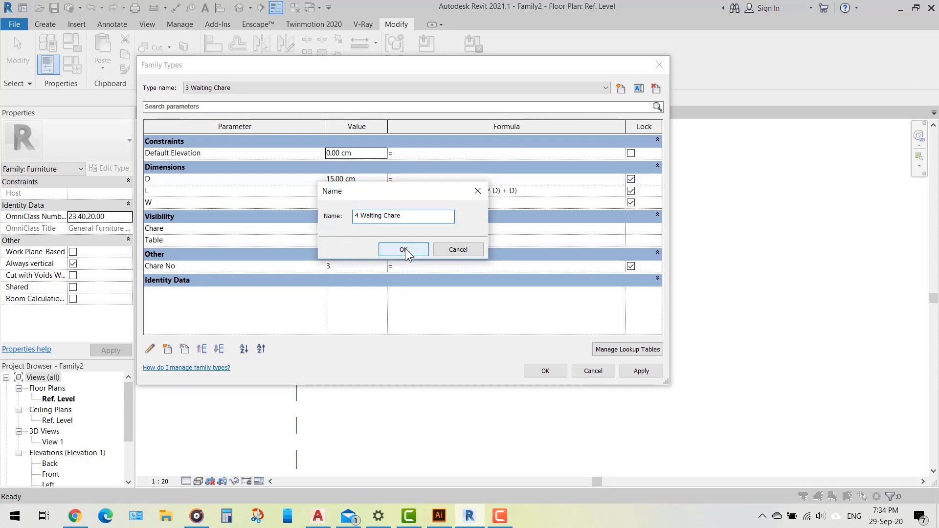
click(404, 251)
click(343, 266)
text(4)
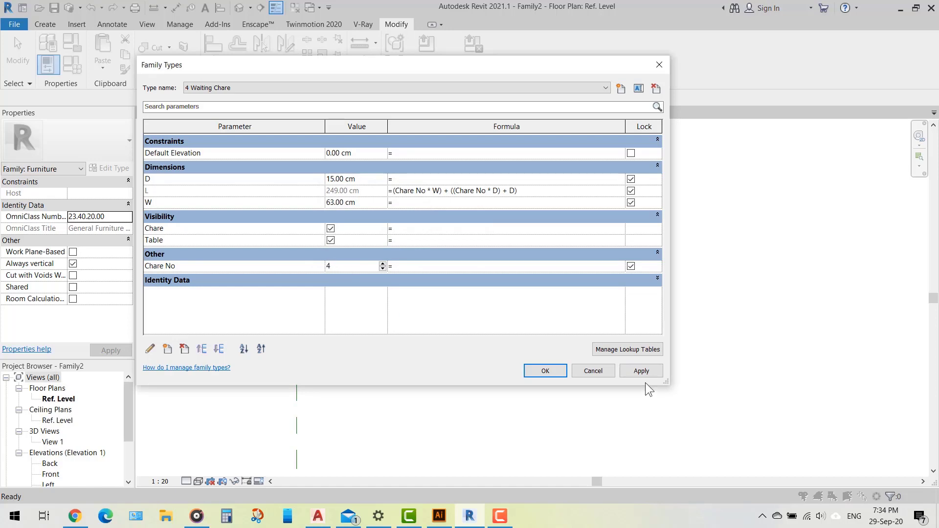
click(635, 372)
click(546, 370)
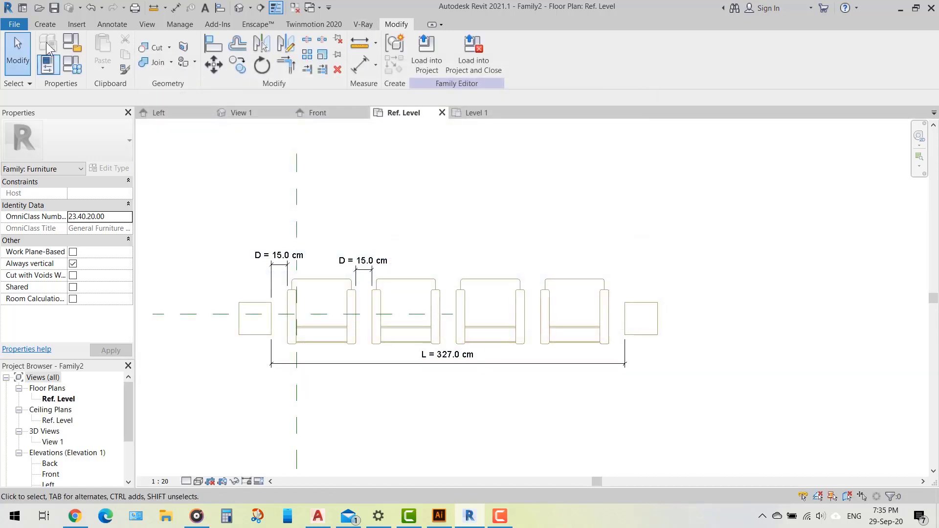
Load the chair family into Project1, overwriting the old version, and separate the chair rows.
click(427, 53)
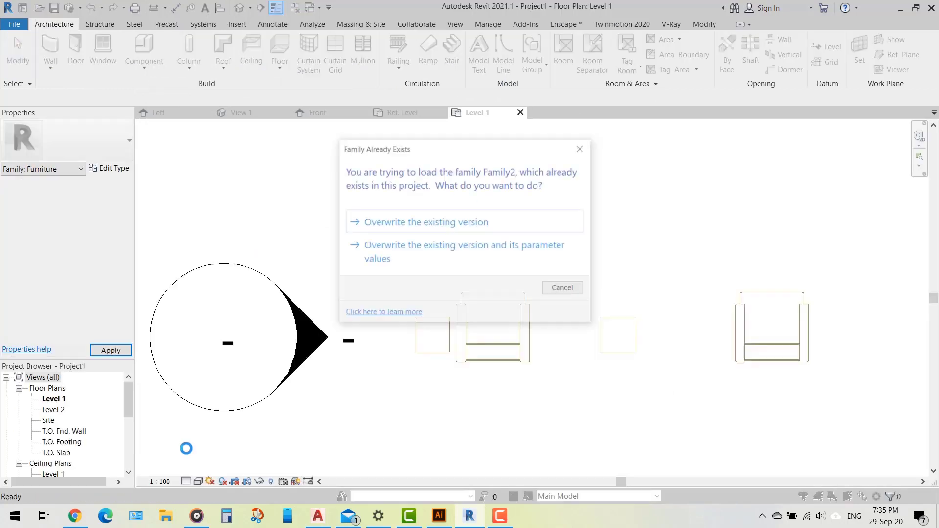
click(388, 223)
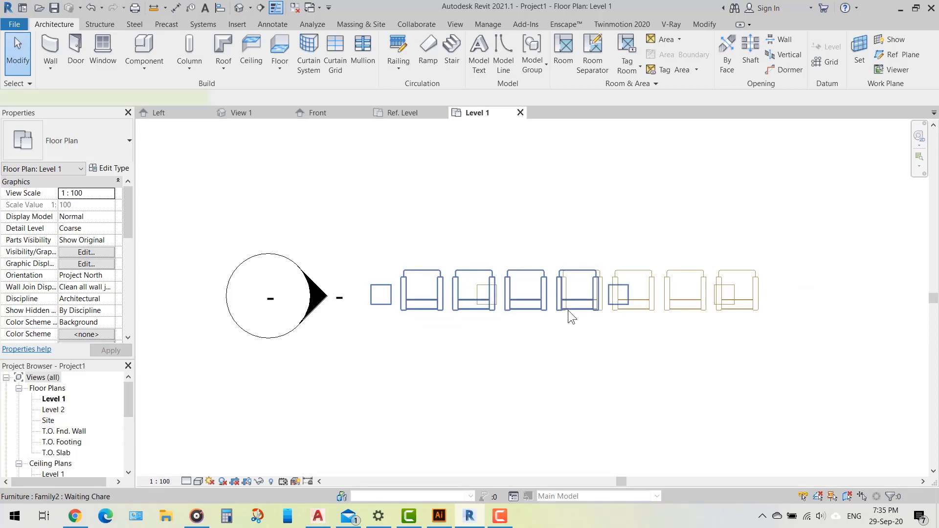
click(566, 312)
drag(566, 302, 535, 197)
click(599, 296)
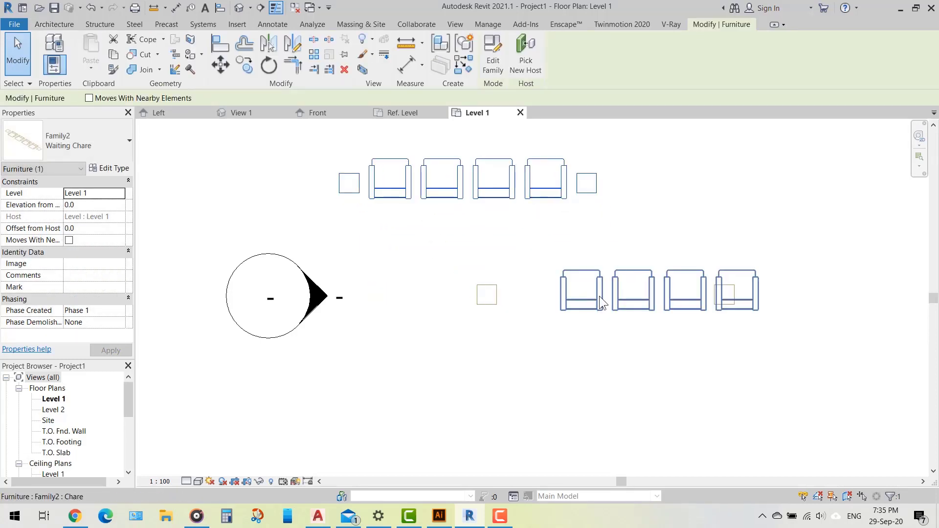
drag(600, 315, 427, 416)
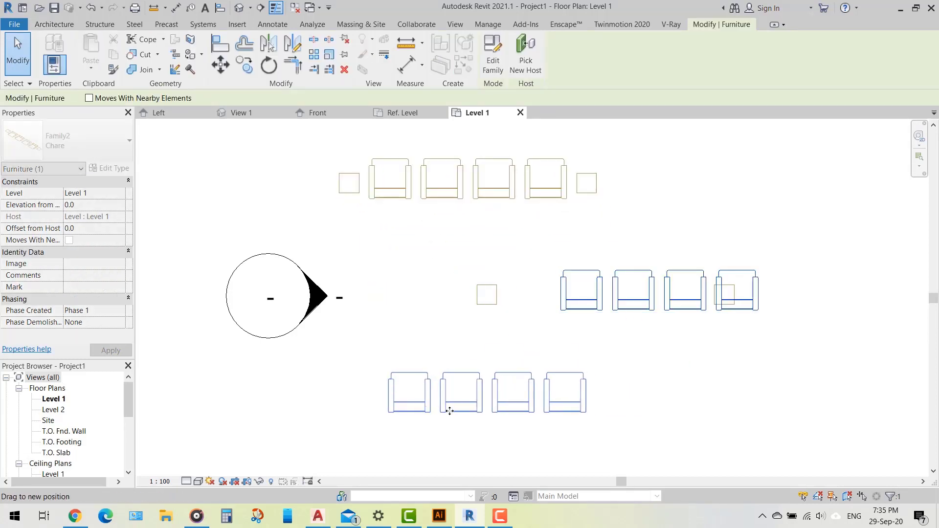
Move the table squares up and right, then reselect the four chairs.
click(720, 306)
drag(725, 304, 797, 272)
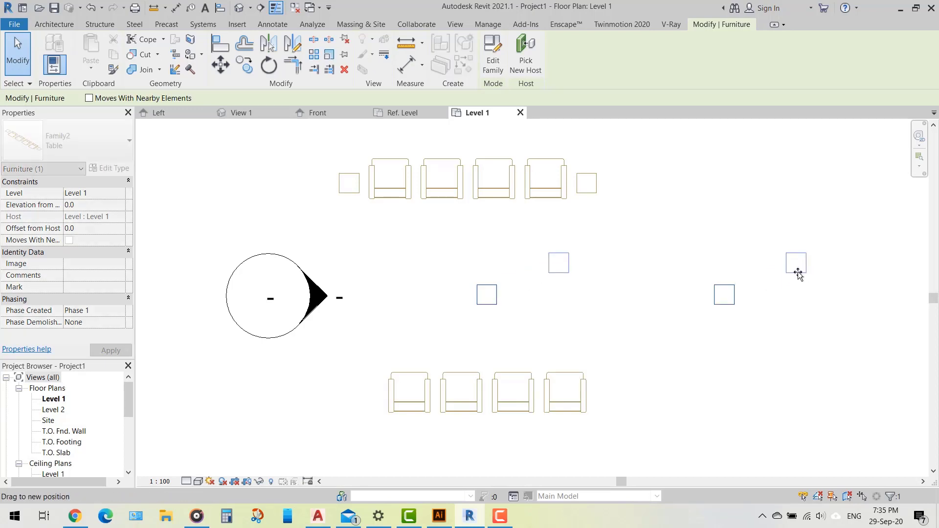
click(547, 407)
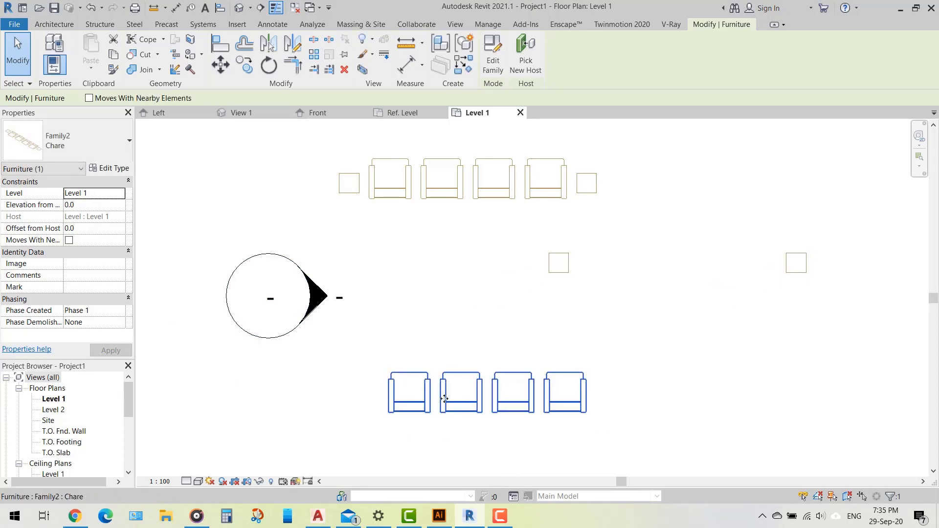
click(87, 145)
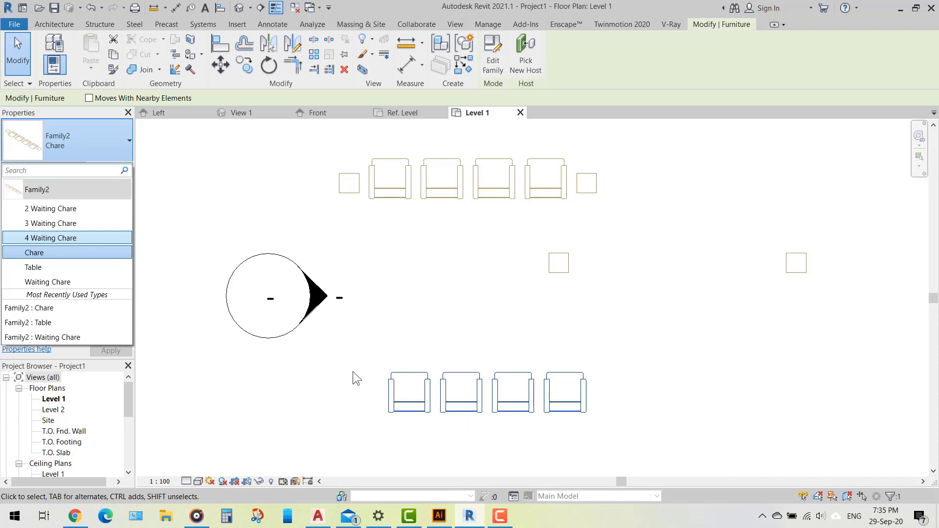
Set the chairs to 2 Waiting Chare, move the tables, and place a 3 Waiting Chare row below.
click(83, 209)
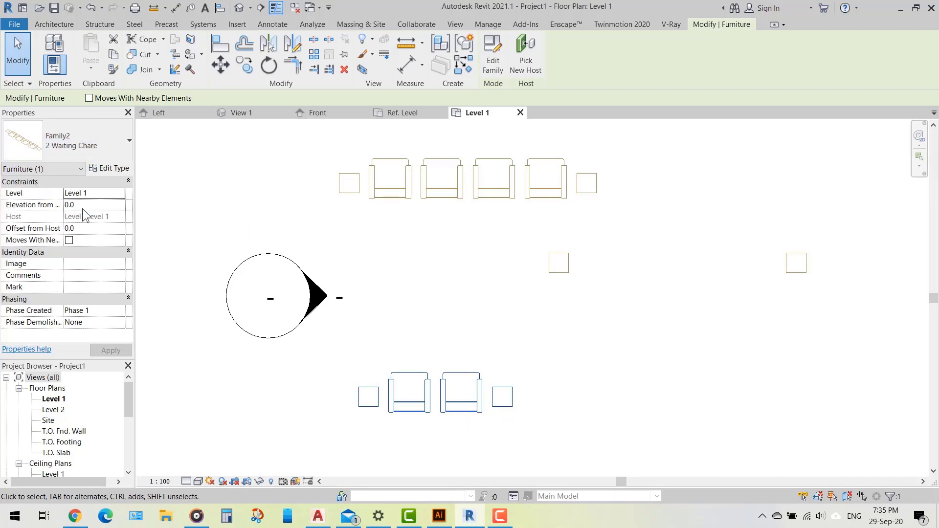
drag(441, 401, 454, 315)
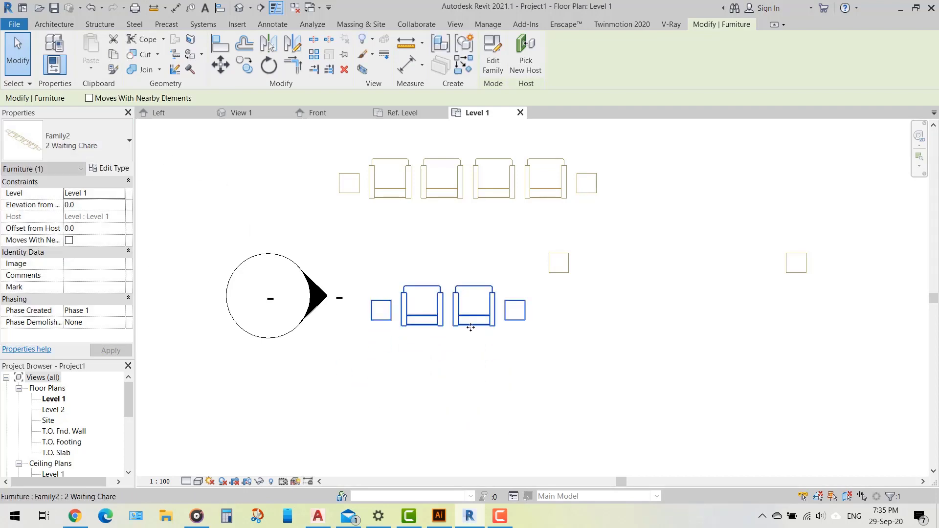
click(564, 273)
drag(563, 274, 405, 366)
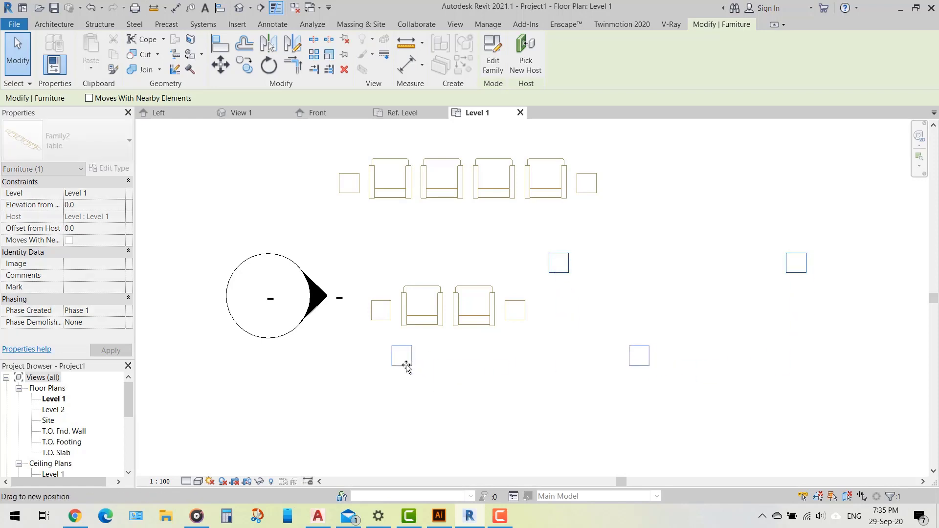
click(107, 146)
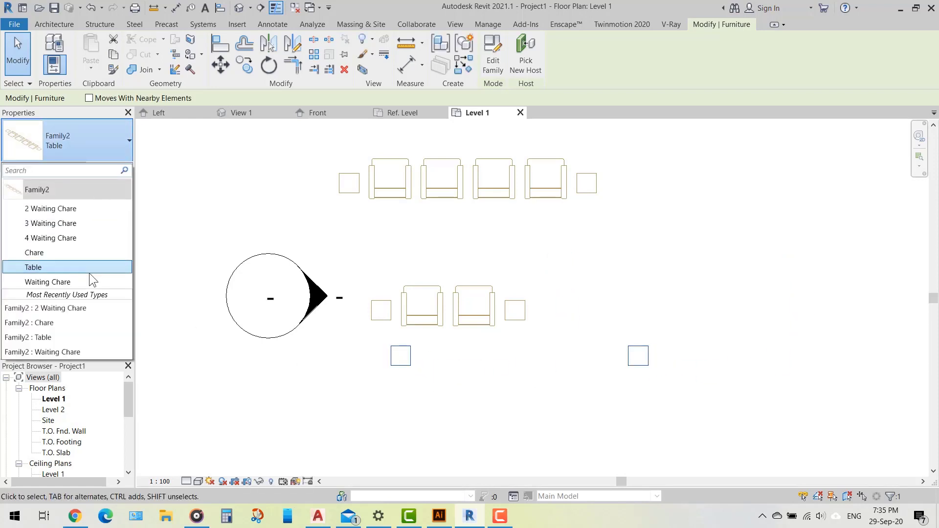
click(75, 224)
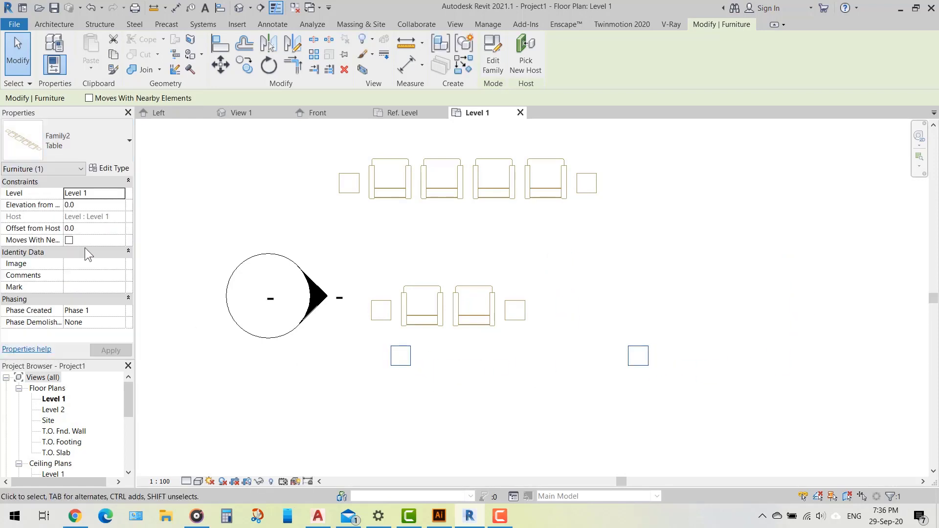
drag(452, 372, 434, 380)
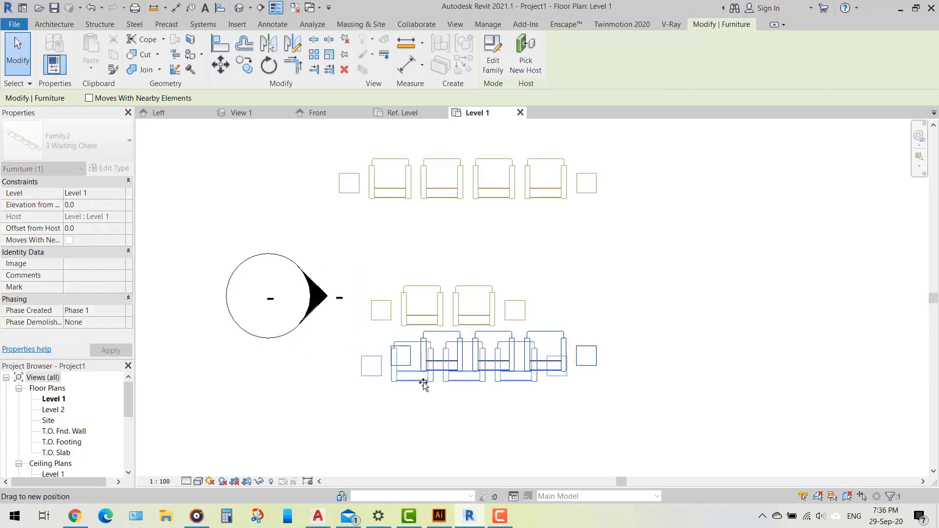
Change the top row to 4 Waiting Chare and move it below the other rows.
click(442, 194)
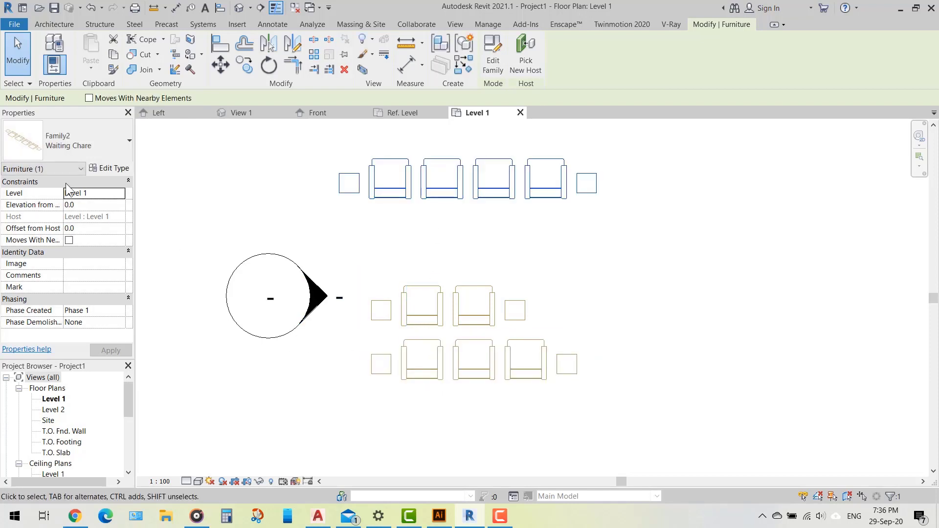
click(79, 152)
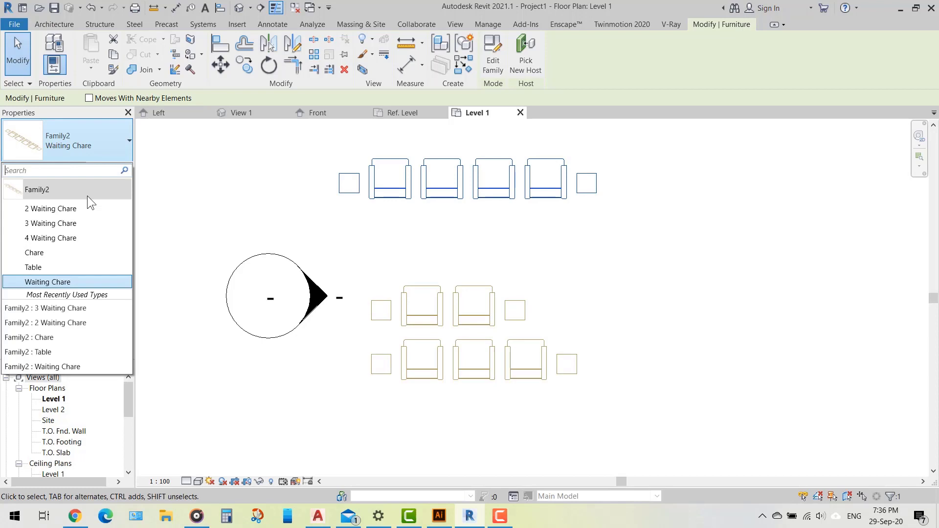
click(86, 236)
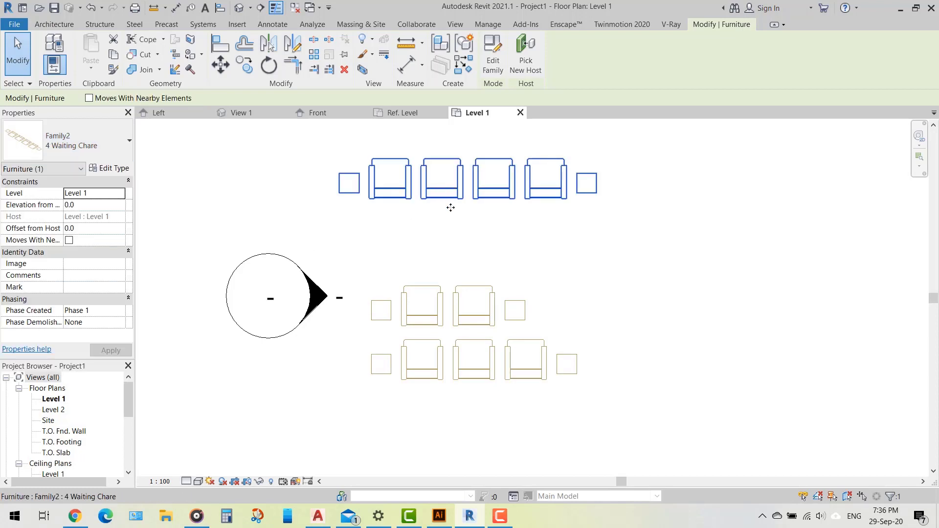
drag(450, 208, 482, 427)
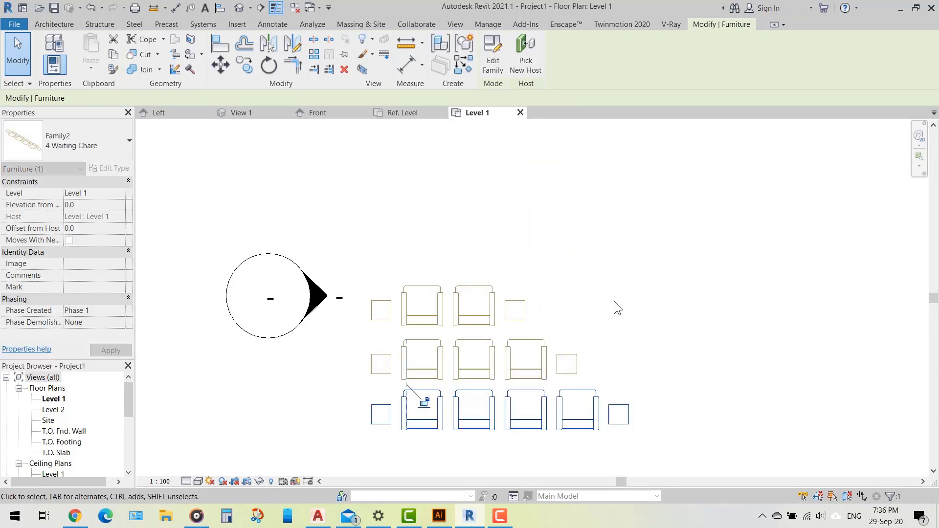
click(381, 240)
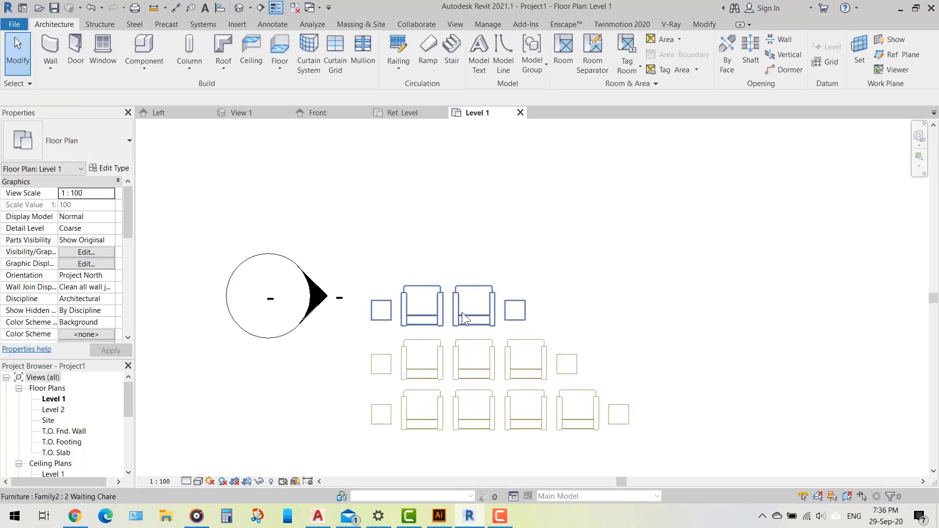
click(486, 324)
Open the chair family's Family Types and browse the types until Table is shown.
click(388, 113)
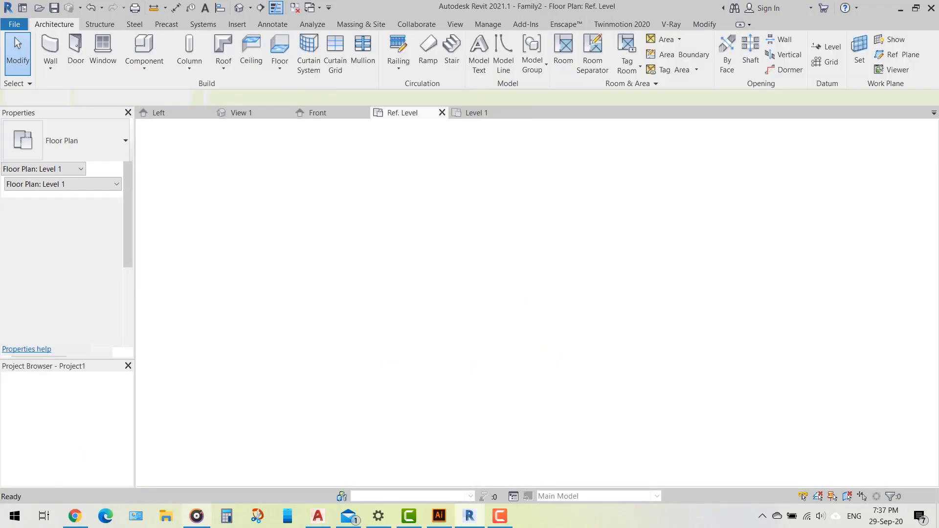
click(73, 64)
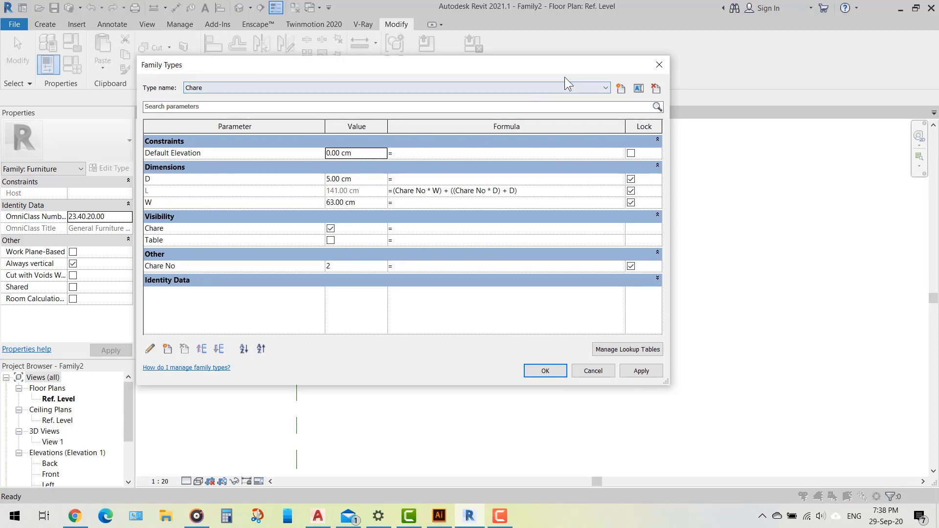
click(606, 88)
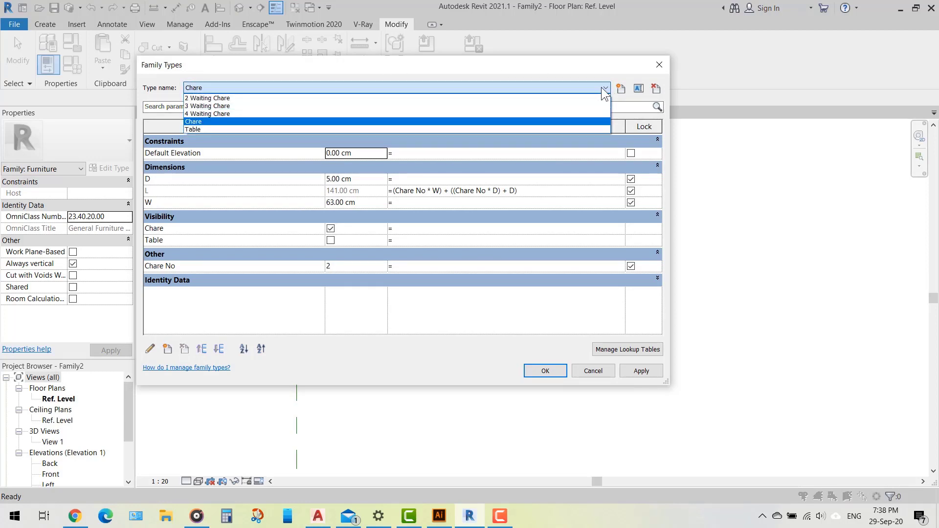
click(198, 121)
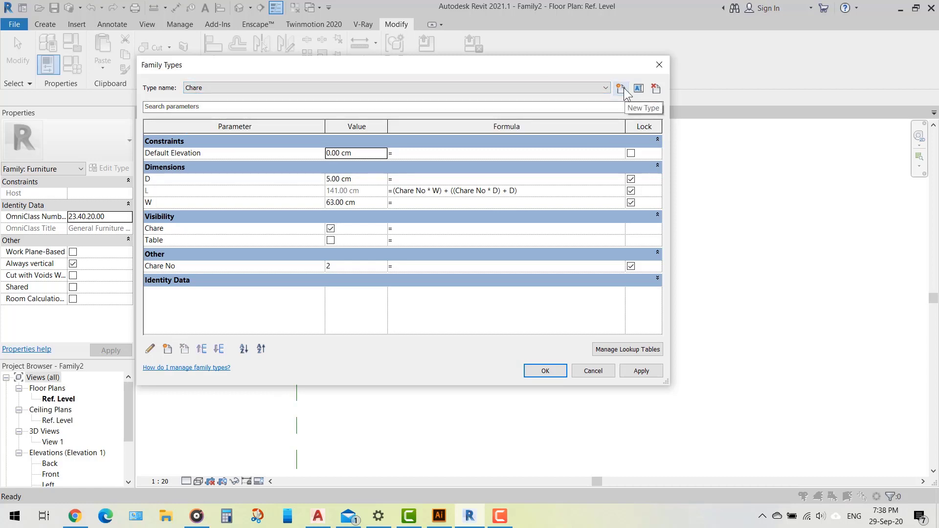
click(656, 88)
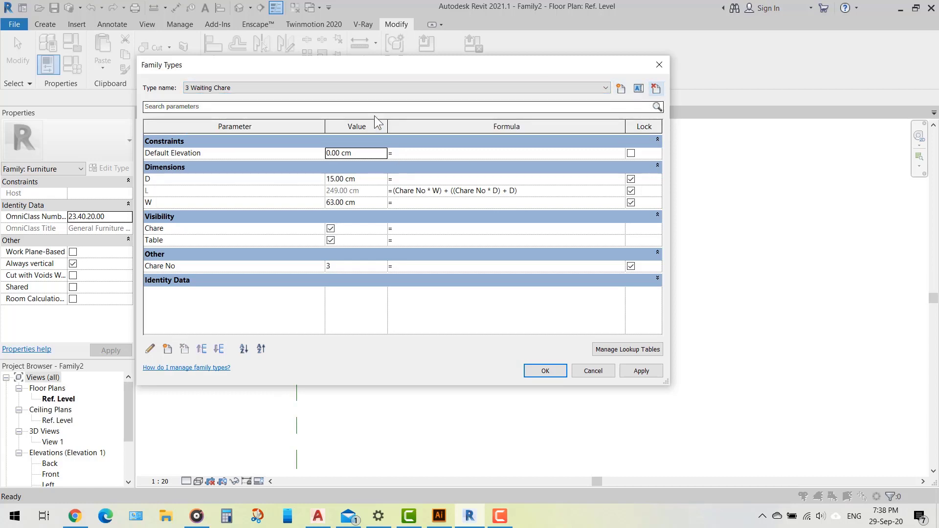
click(368, 89)
click(320, 121)
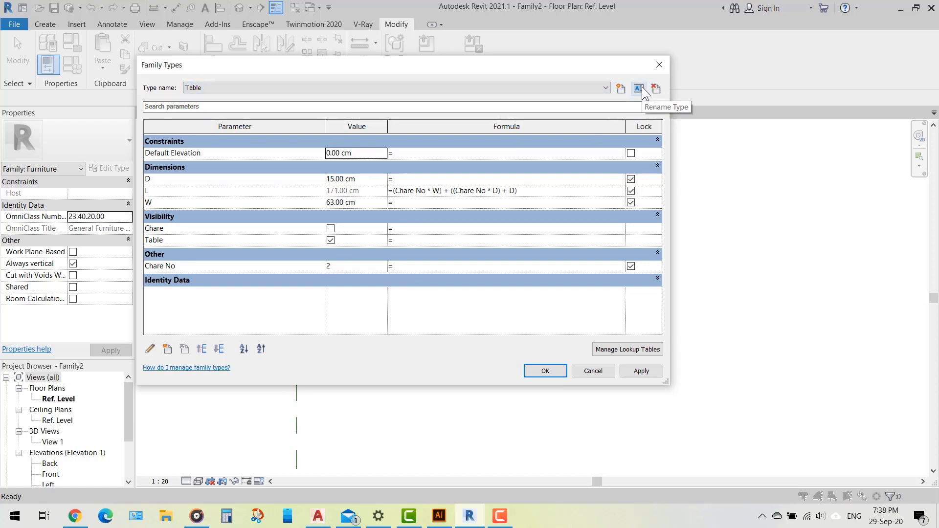
Rename Table to '2 Waiting Chare without tabel', turning Chare visibility on and Table off.
click(642, 91)
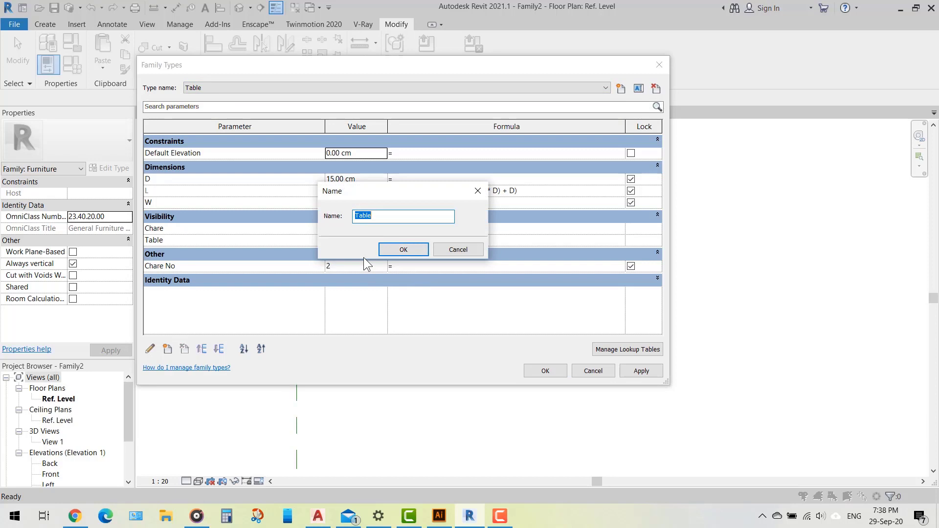
text(2 Waiting Chare without tabe)
click(403, 248)
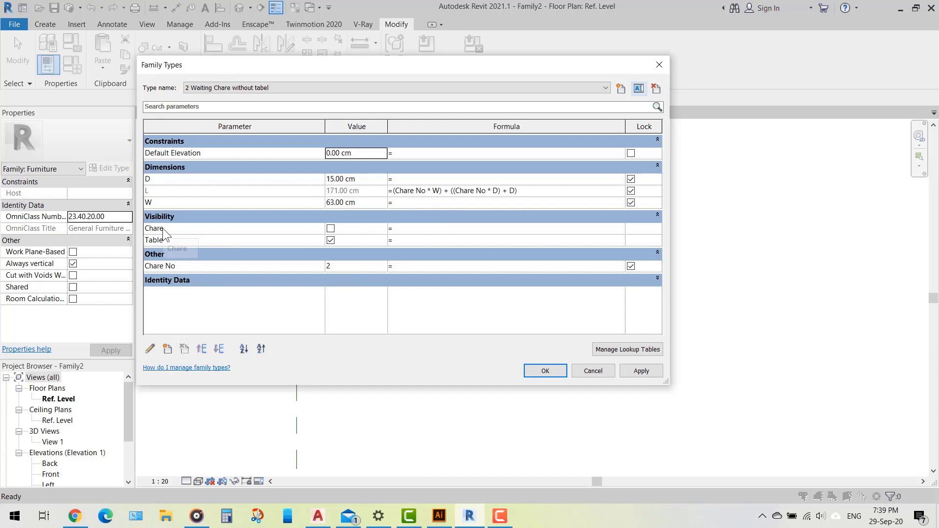
click(331, 228)
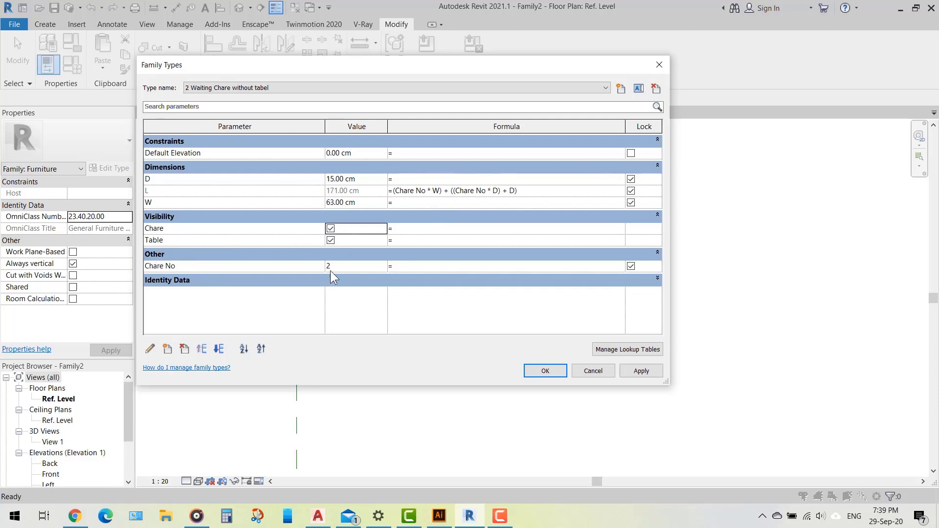
click(330, 240)
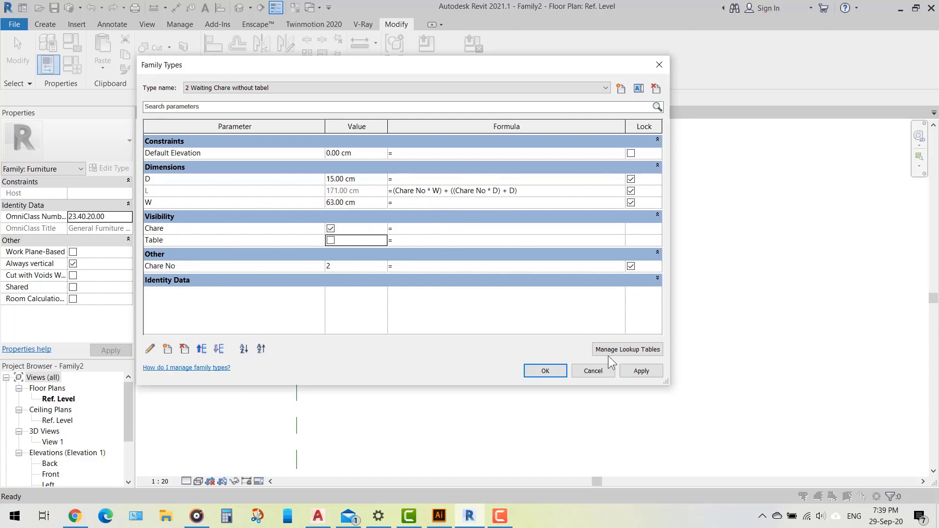
click(640, 371)
click(553, 370)
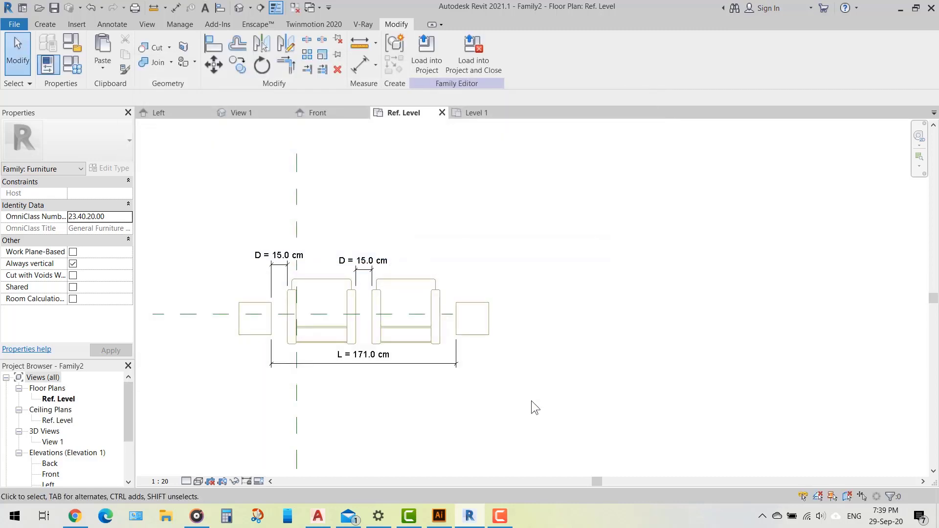
click(82, 72)
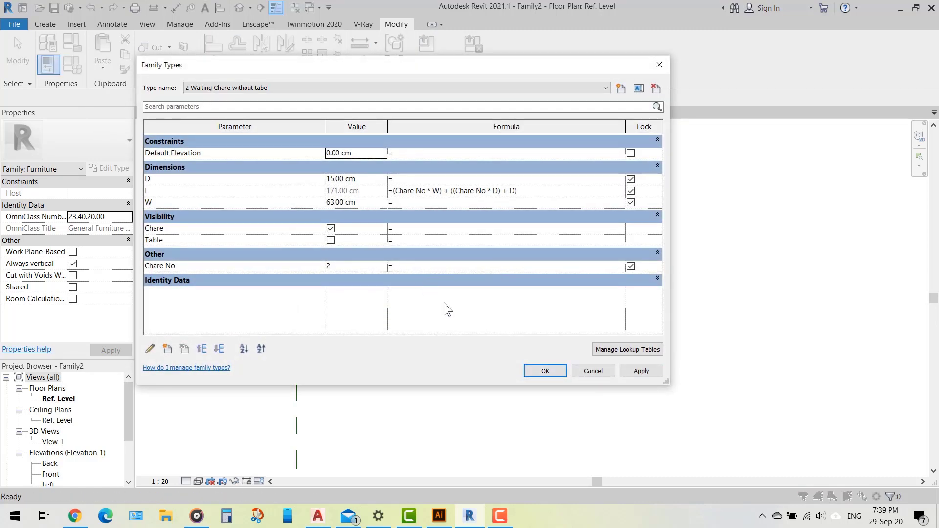
click(546, 373)
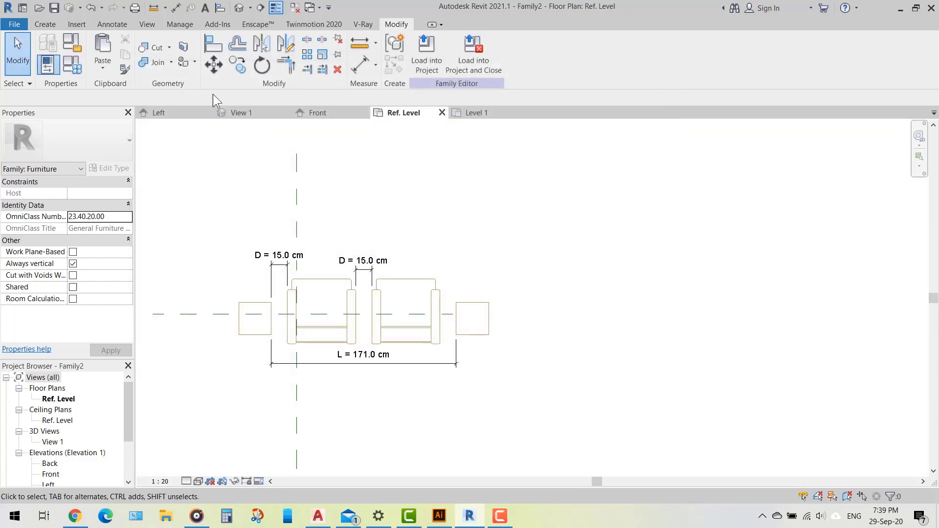
Save the family to the Desktop under the name 'Waiting Chare'.
click(19, 24)
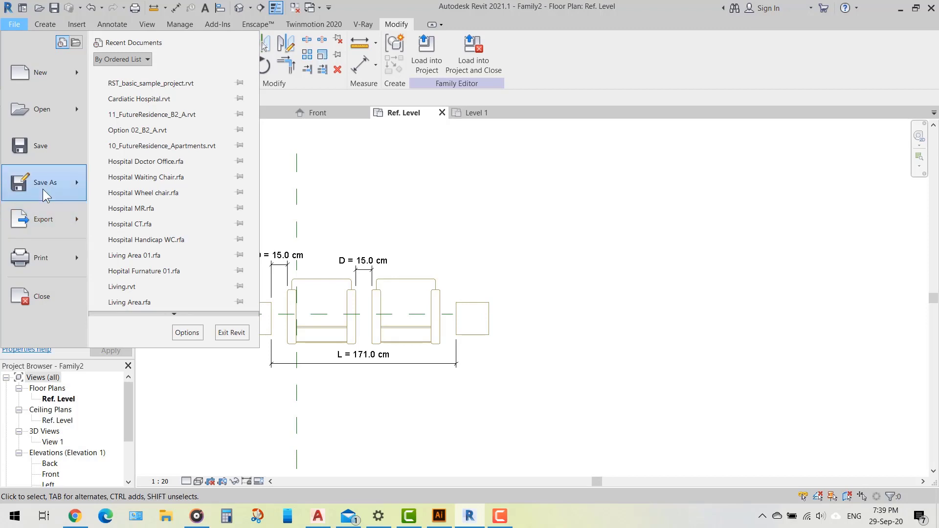
mouse_move(44, 183)
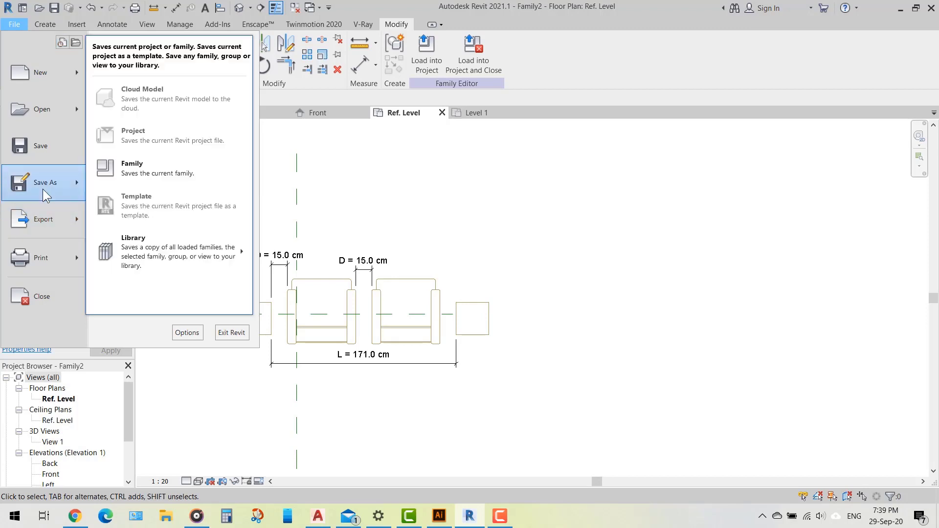
click(153, 173)
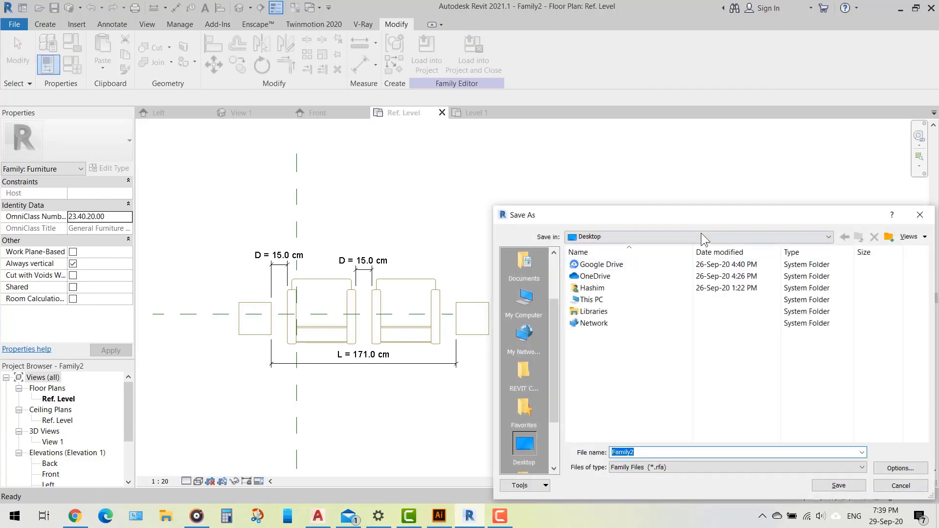
text(2 Waiting Chare)
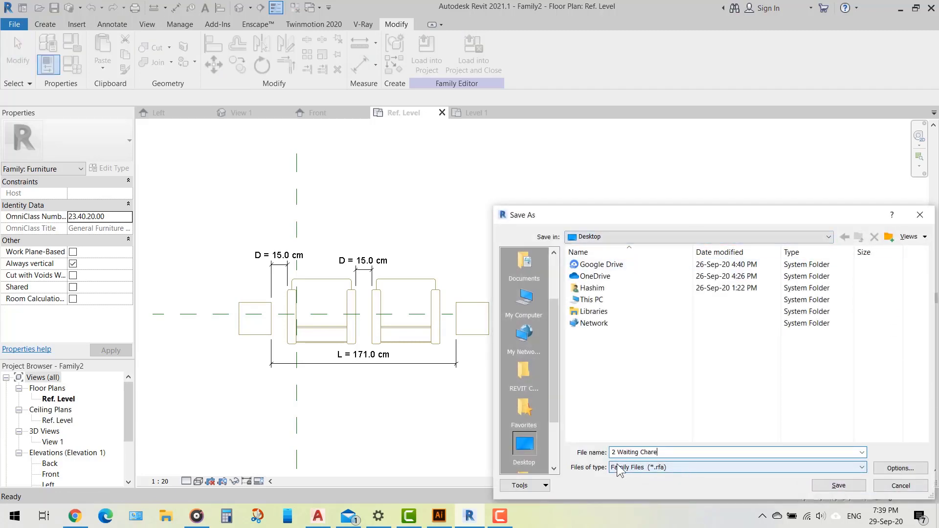
drag(617, 452, 594, 454)
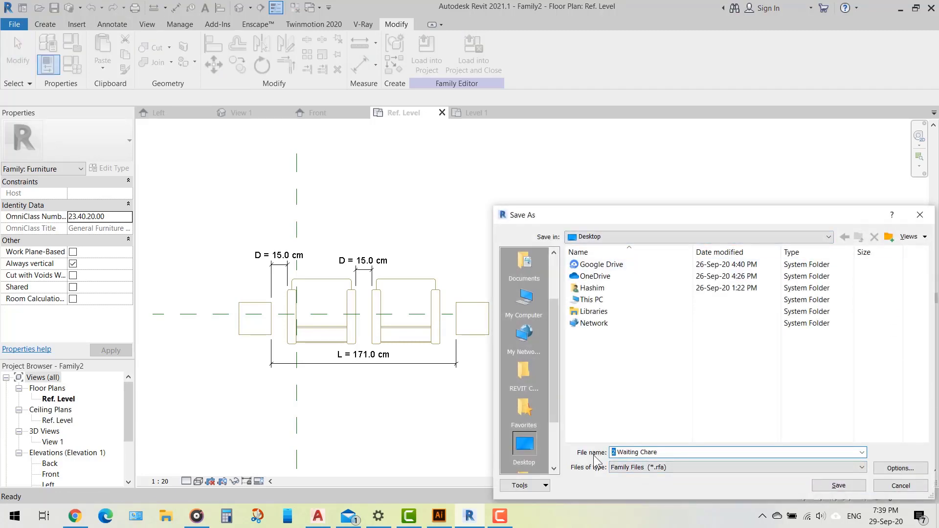
key(BackSpace)
click(838, 485)
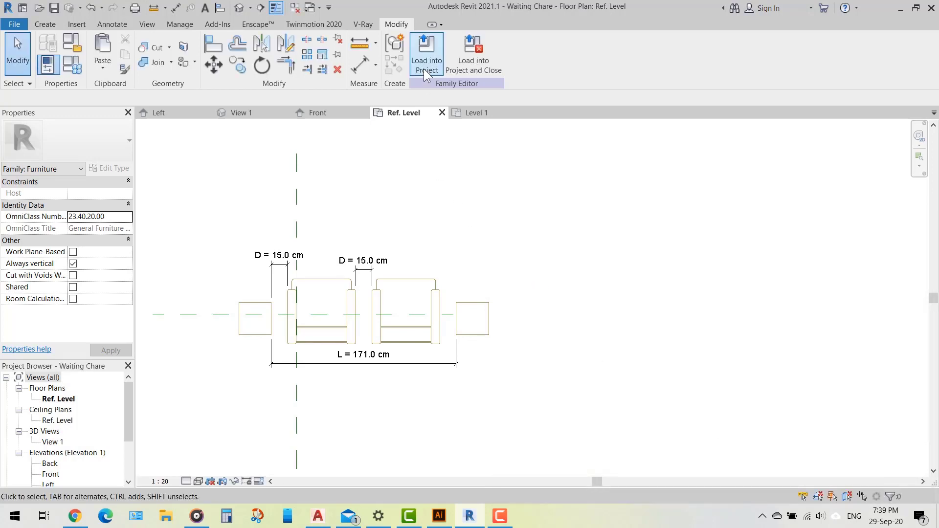
Load the saved Waiting Chare family and place four 2 Waiting Chare groups in a right-hand column.
click(423, 68)
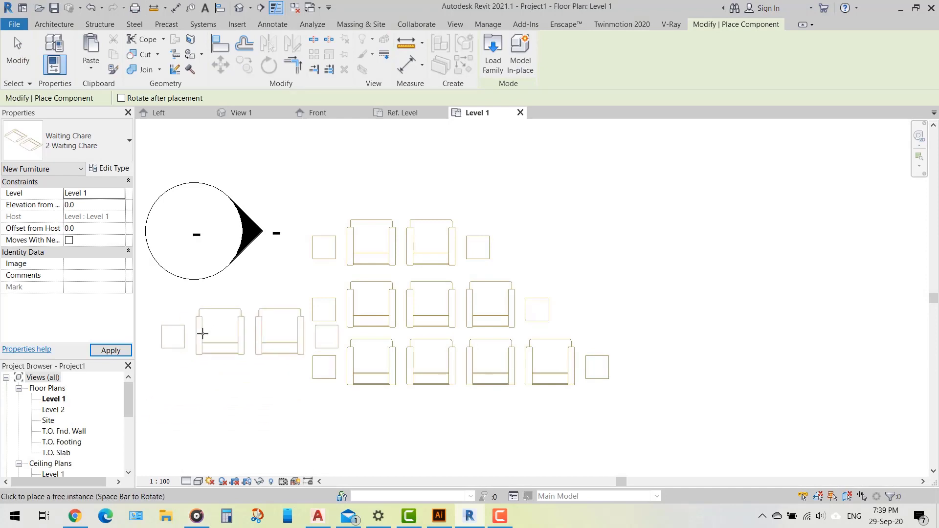
scroll(189, 317, down, 2)
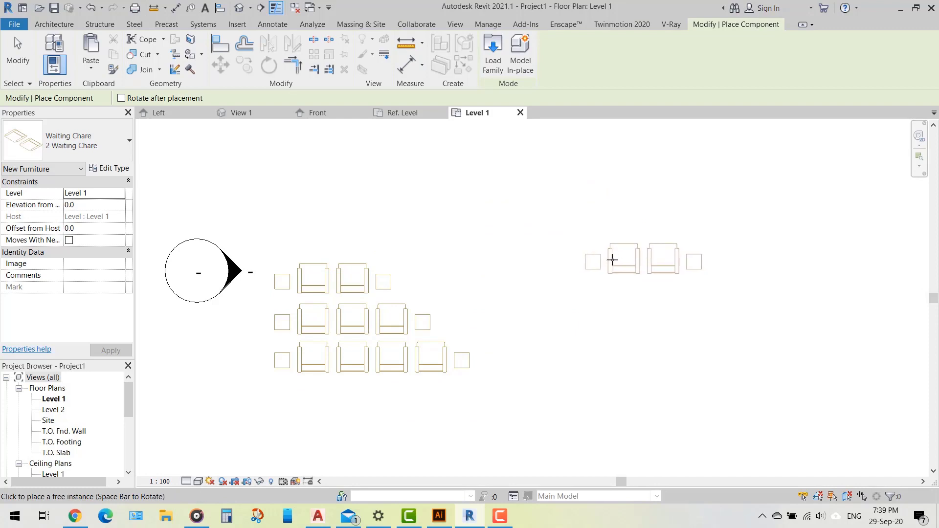
click(613, 258)
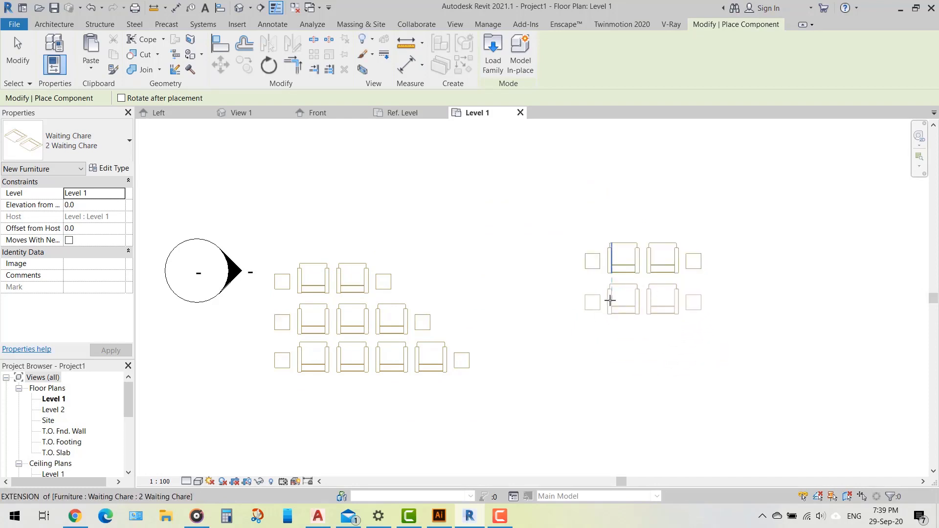
click(611, 299)
click(613, 341)
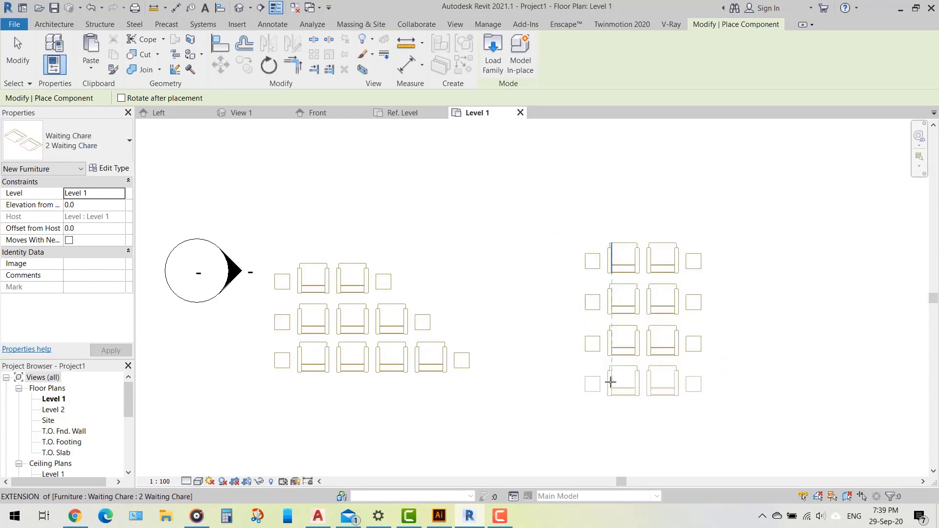
click(610, 378)
key(Escape)
key(Escape)
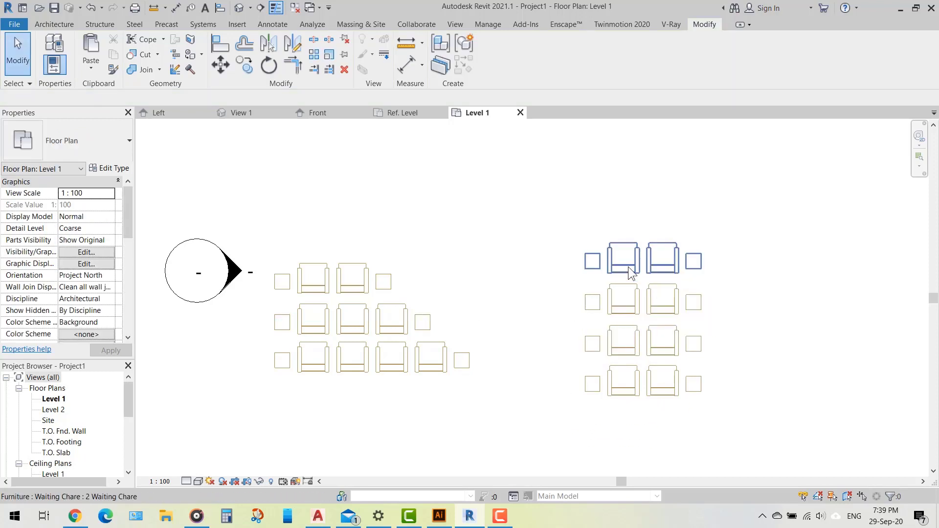
Crossing-select the old Family2 chair rows on the left and delete them.
click(628, 266)
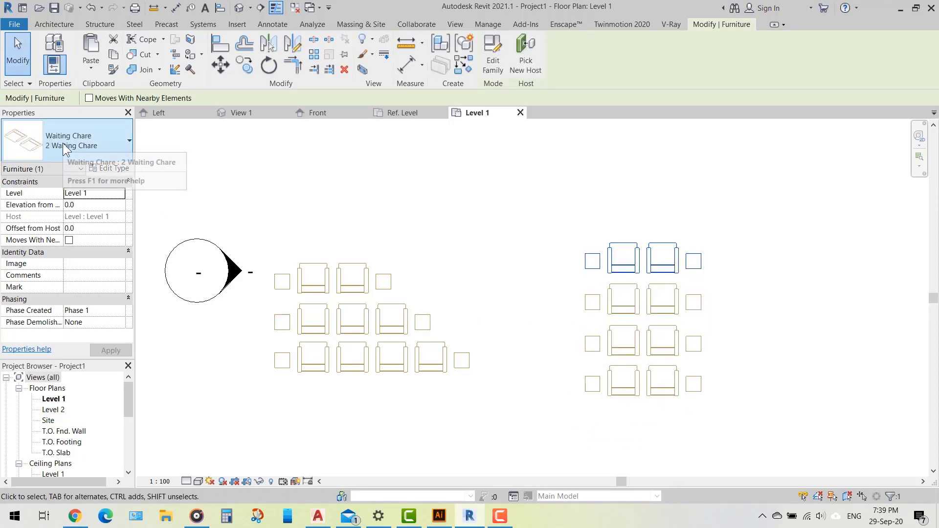
click(295, 233)
click(304, 287)
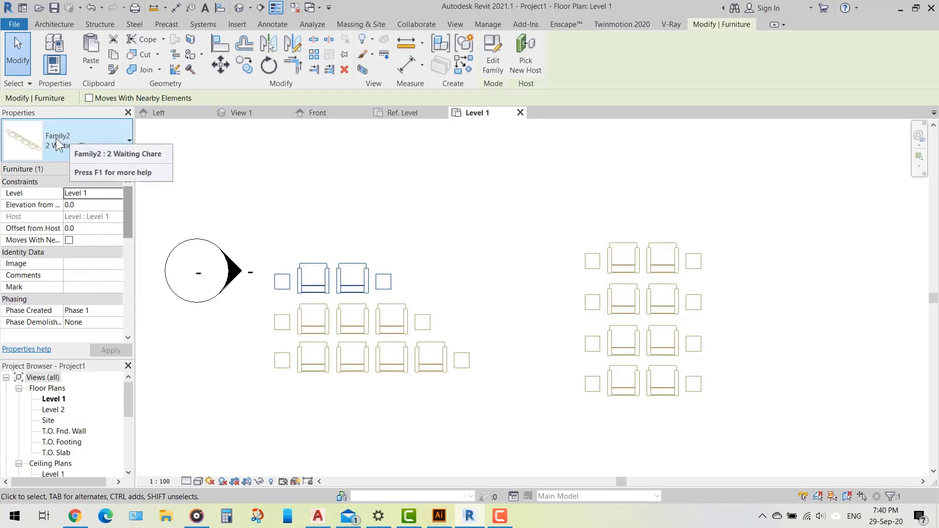
drag(433, 233, 366, 431)
key(Delete)
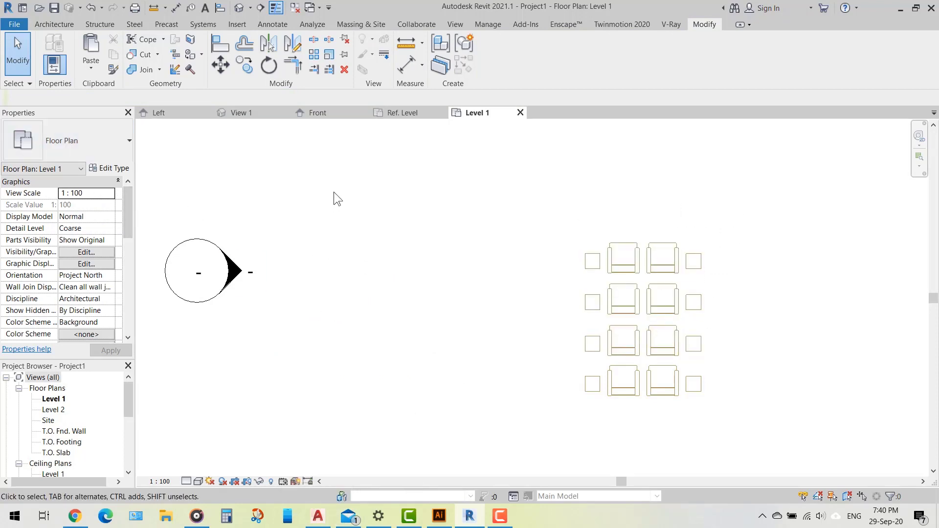
Delete Family2 from Project Browser's Families > Furniture list, then enlarge the properties panel.
scroll(105, 403, down, 2)
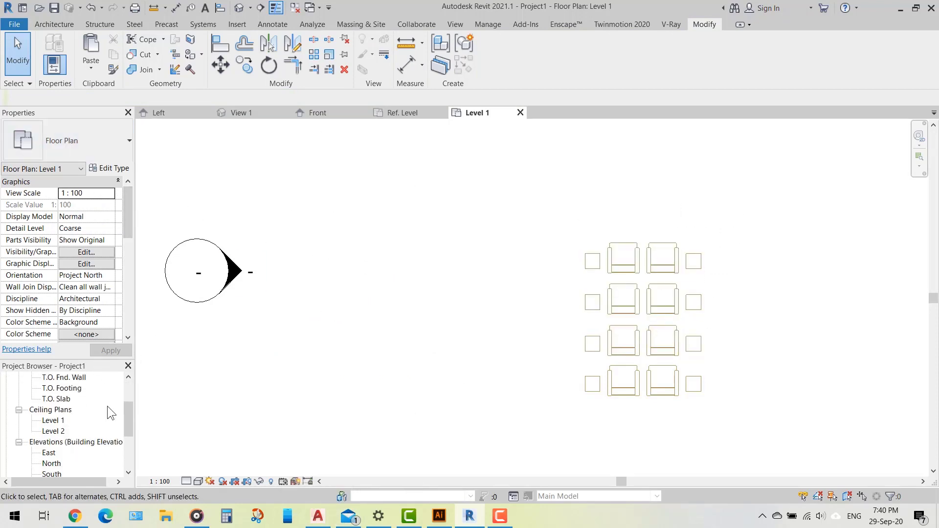
scroll(105, 404, down, 2)
scroll(105, 404, down, 1)
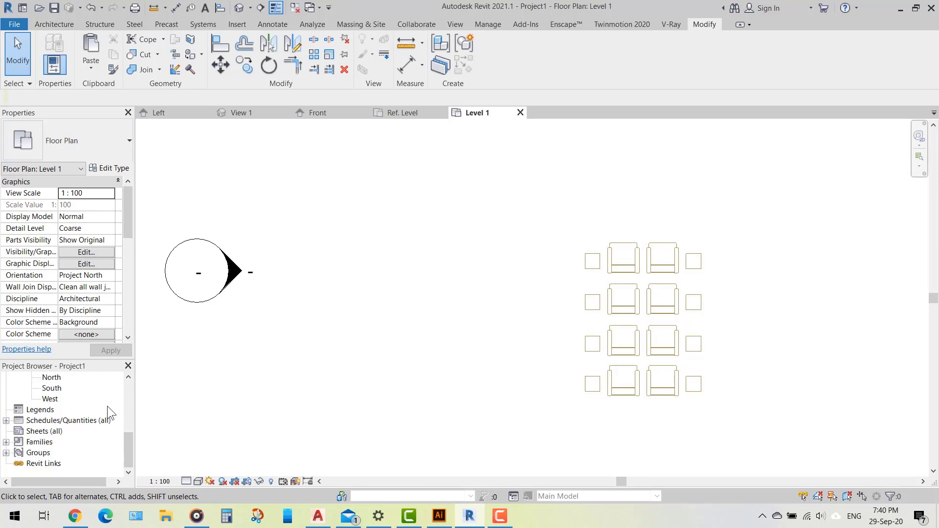
click(6, 442)
drag(72, 358, 73, 245)
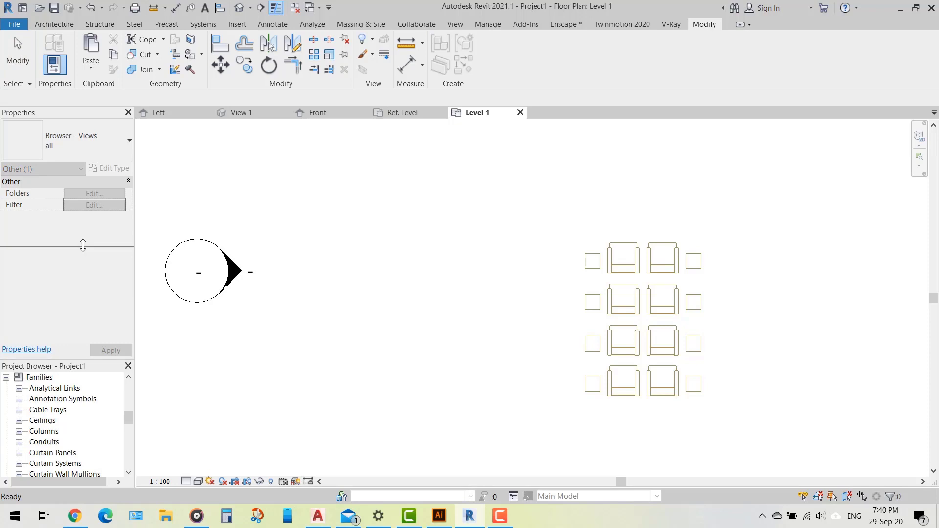
scroll(74, 367, down, 2)
scroll(65, 374, down, 1)
scroll(65, 374, down, 1)
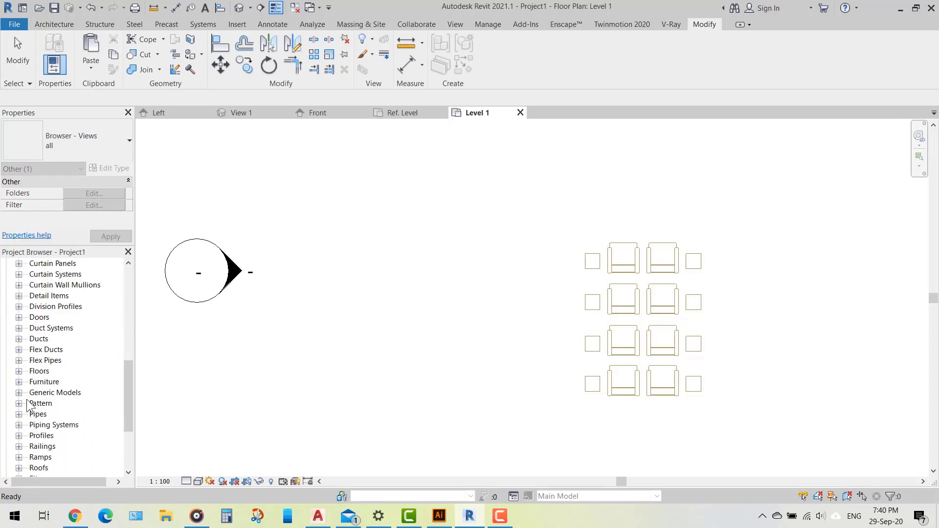
click(20, 382)
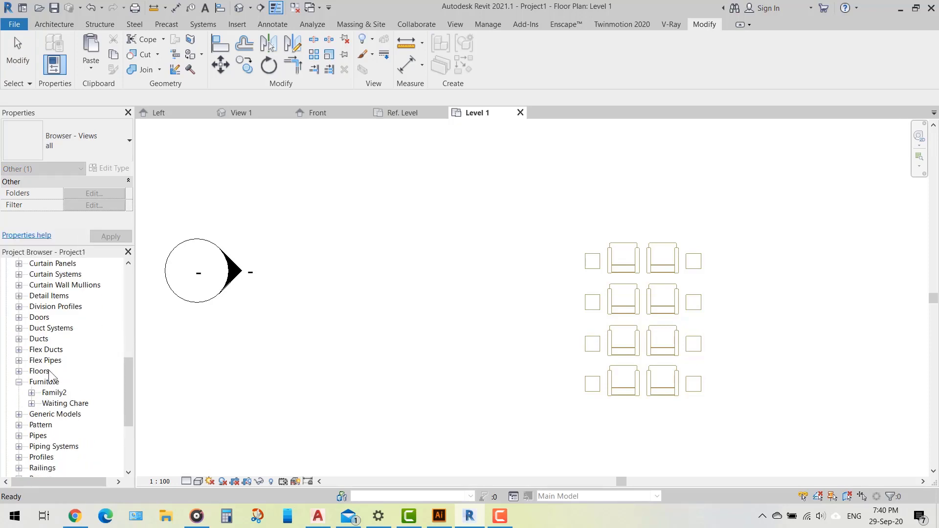
click(52, 393)
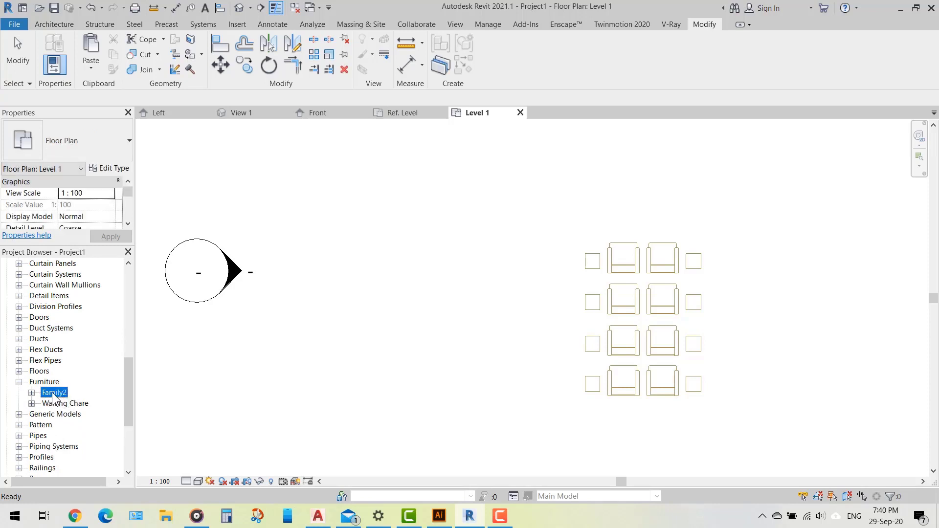
key(Delete)
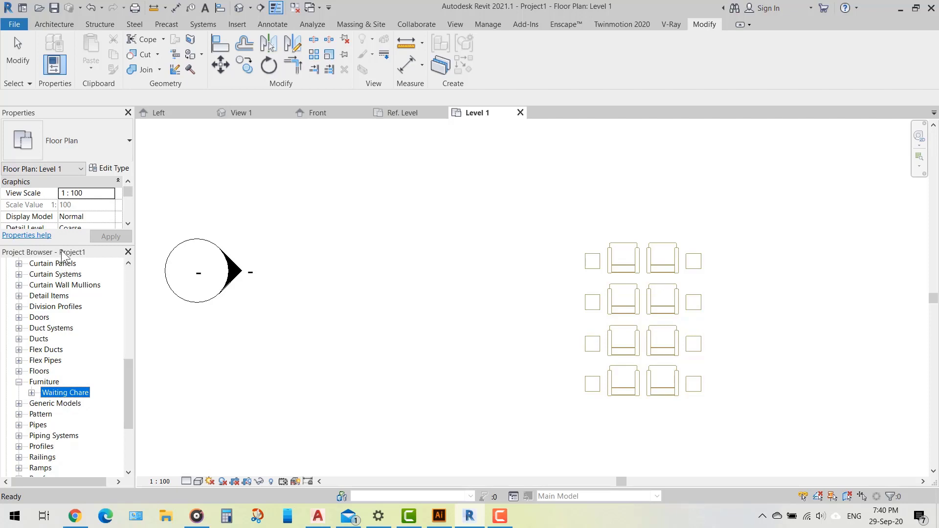
drag(68, 246, 68, 347)
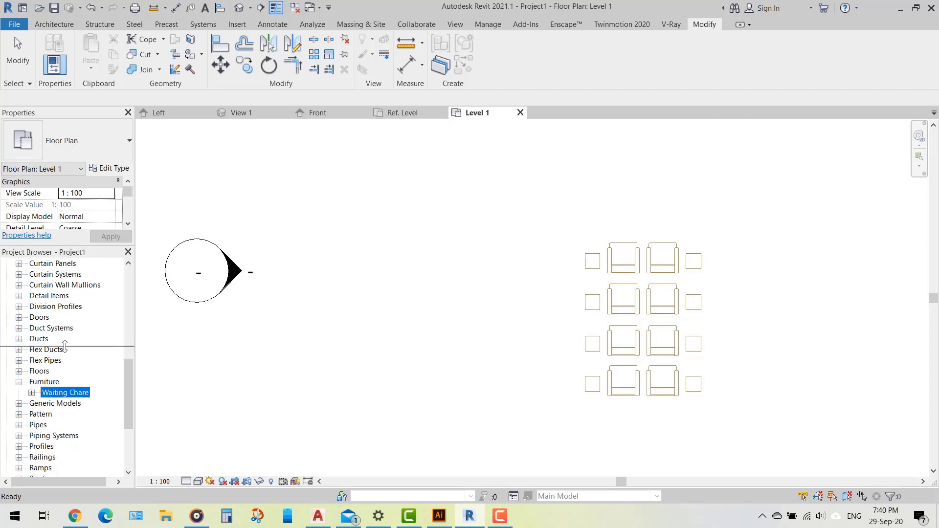
Change the top chair group to the tableless two-chair type.
scroll(639, 373, up, 1)
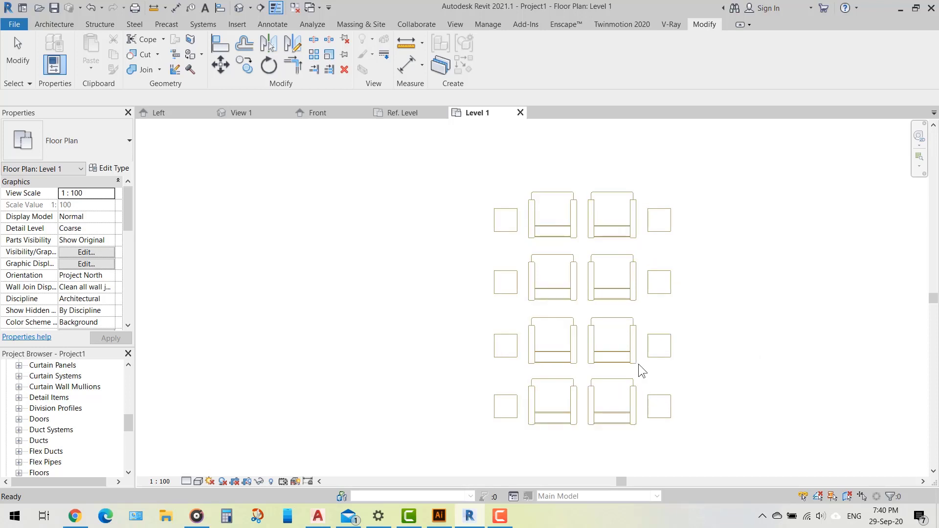
scroll(718, 341, down, 2)
scroll(565, 281, up, 3)
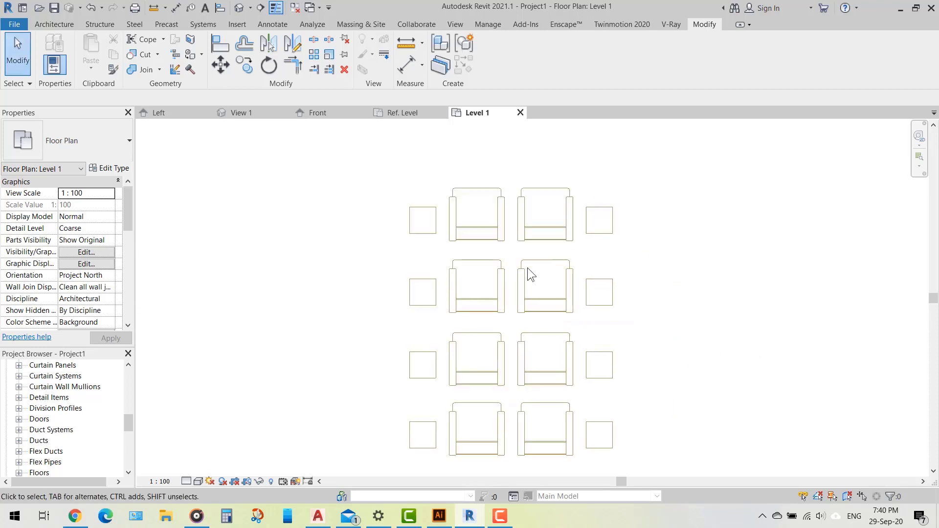
click(564, 192)
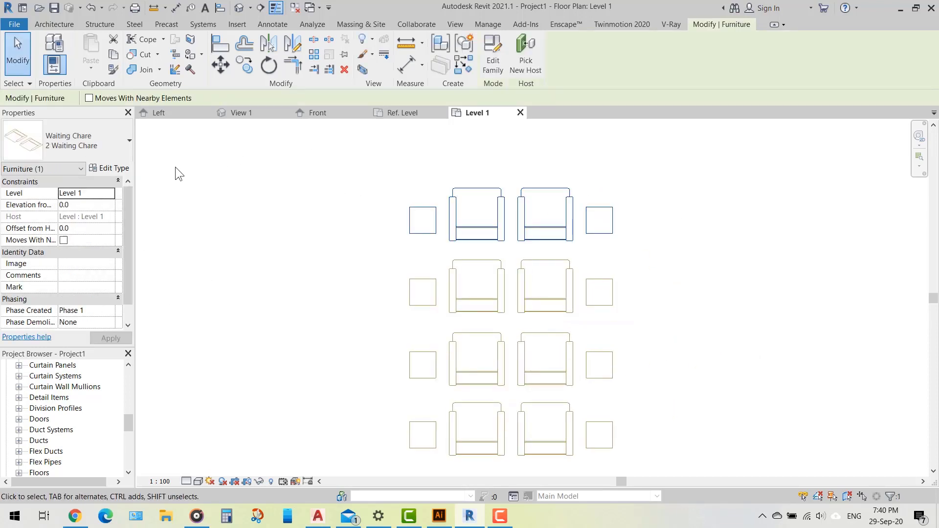
click(85, 142)
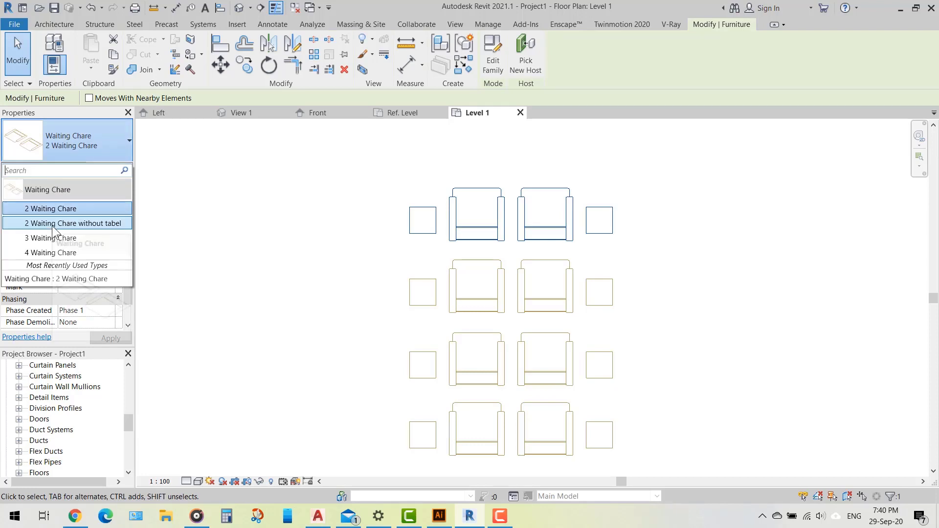
click(80, 227)
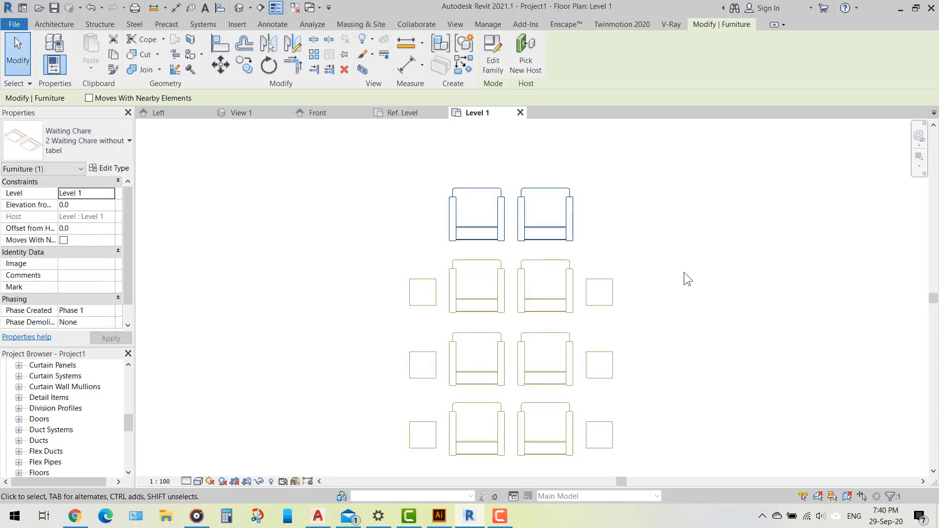
Switch the second chair row to the 3 Waiting Chare type.
drag(684, 272, 375, 319)
click(113, 147)
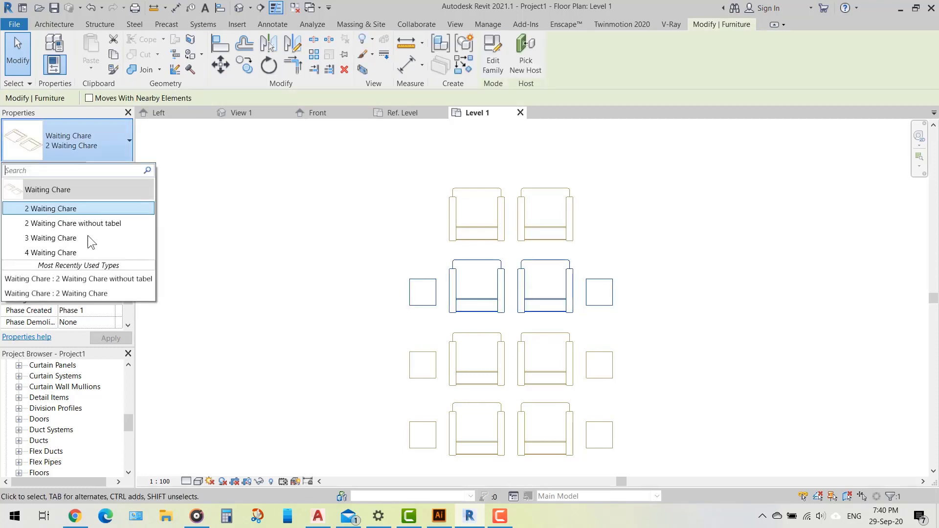
click(86, 240)
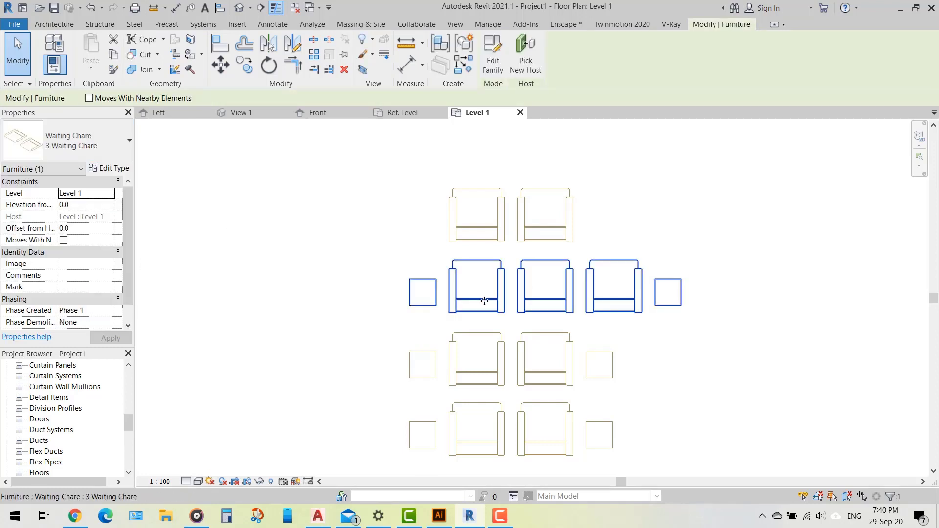
Switch the third chair row to the 4 Waiting Chare type.
drag(652, 348, 372, 377)
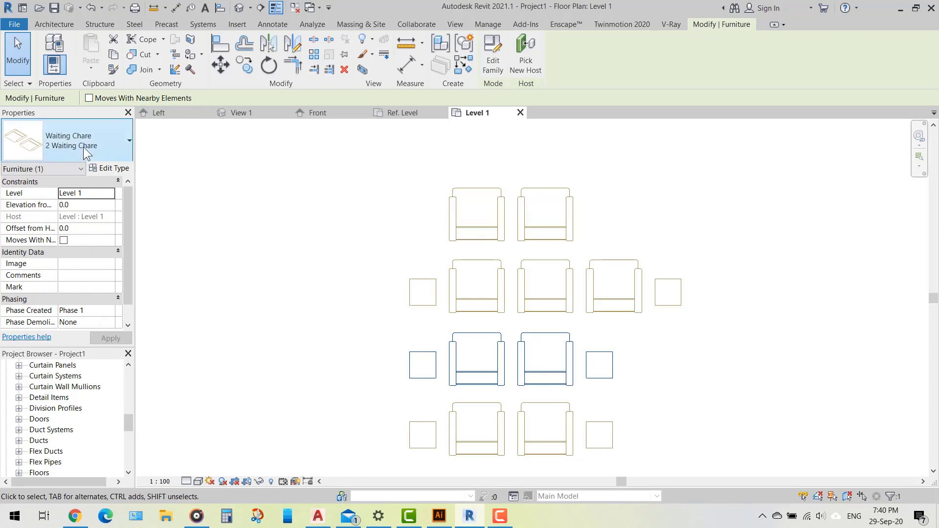
click(83, 146)
click(92, 249)
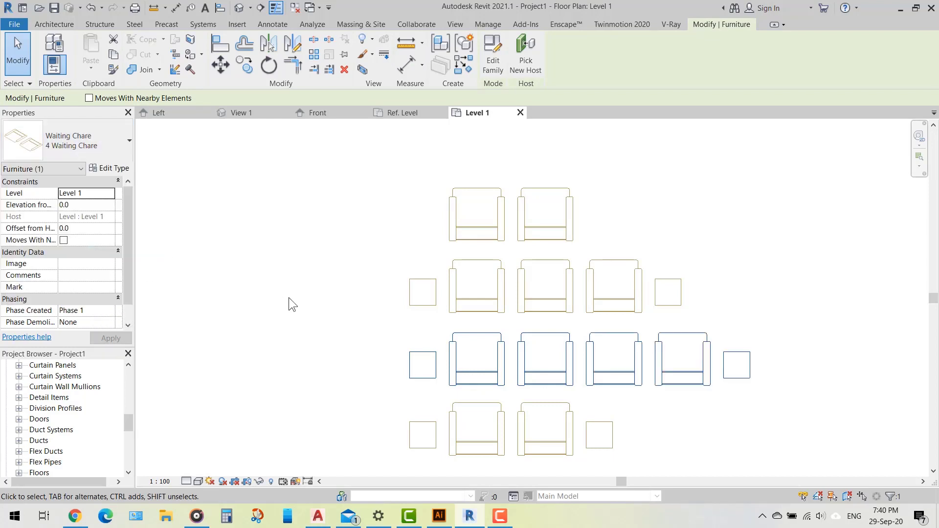
click(292, 297)
Select the bottom two-chair row.
scroll(357, 243, down, 2)
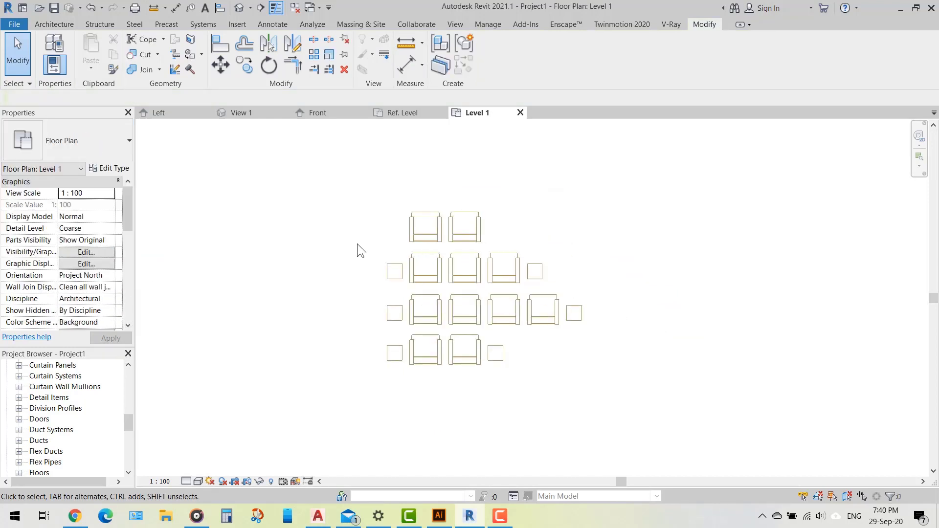
scroll(357, 244, up, 1)
scroll(386, 318, down, 1)
scroll(406, 369, up, 2)
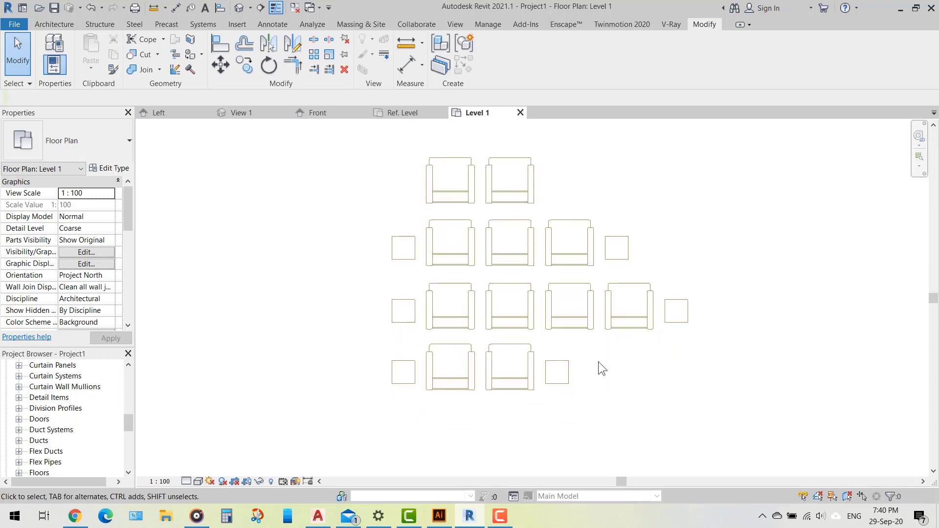
click(483, 391)
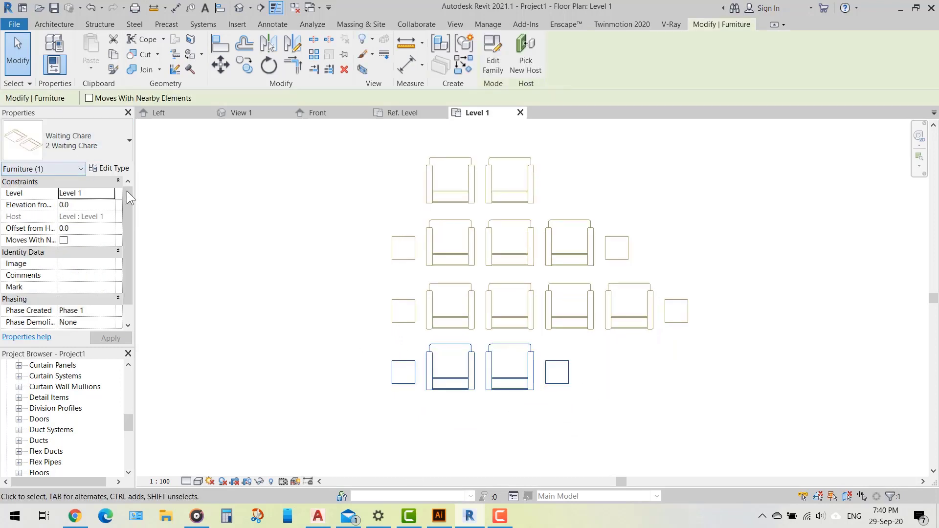
Duplicate the 2 Waiting Chare type as a new type named '5 Waiting Chare'.
click(110, 168)
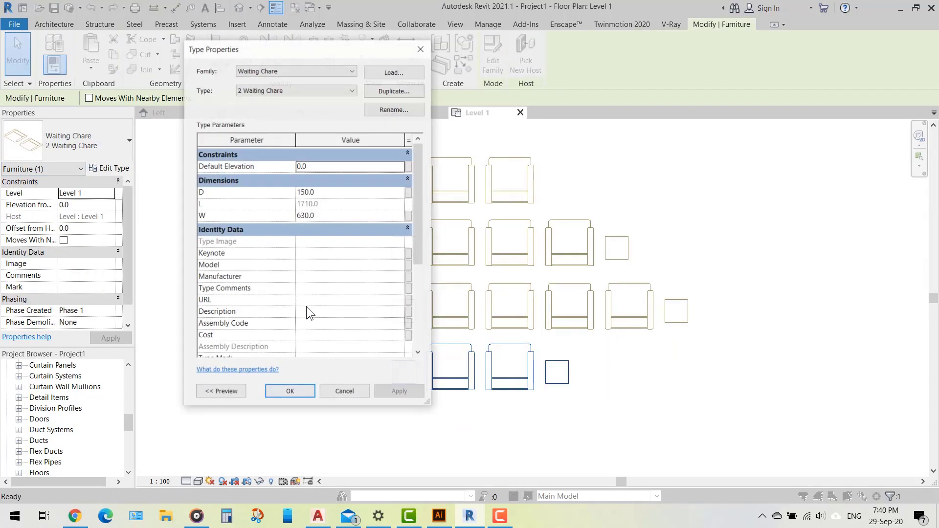
click(391, 94)
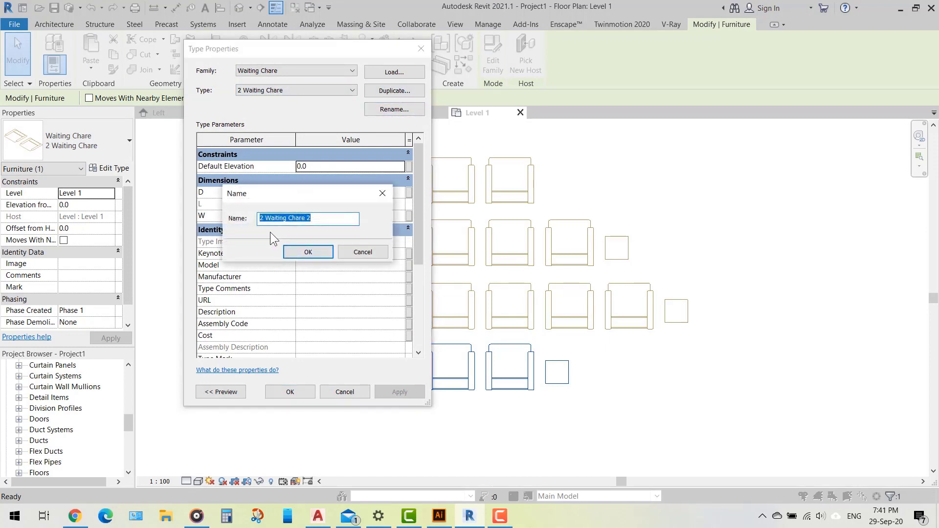
click(262, 220)
key(BackSpace)
text(5)
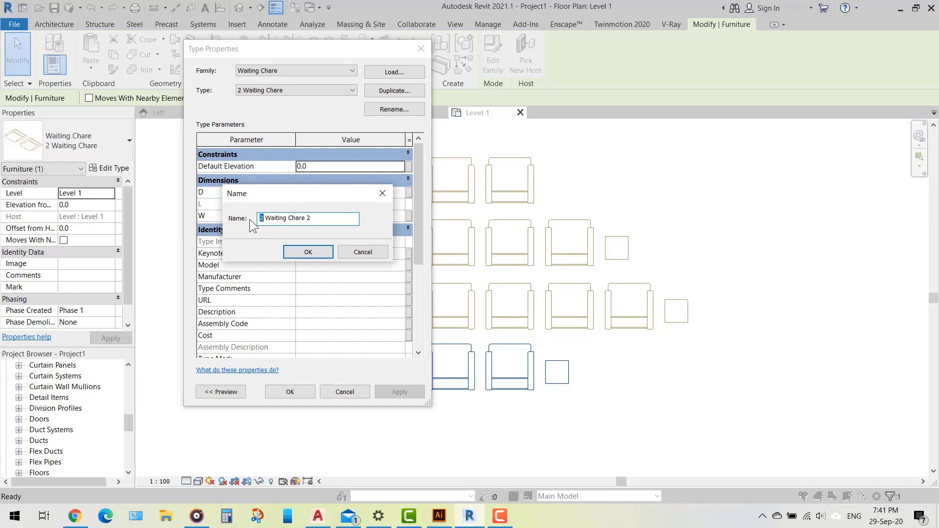
double_click(322, 222)
key(BackSpace)
click(311, 253)
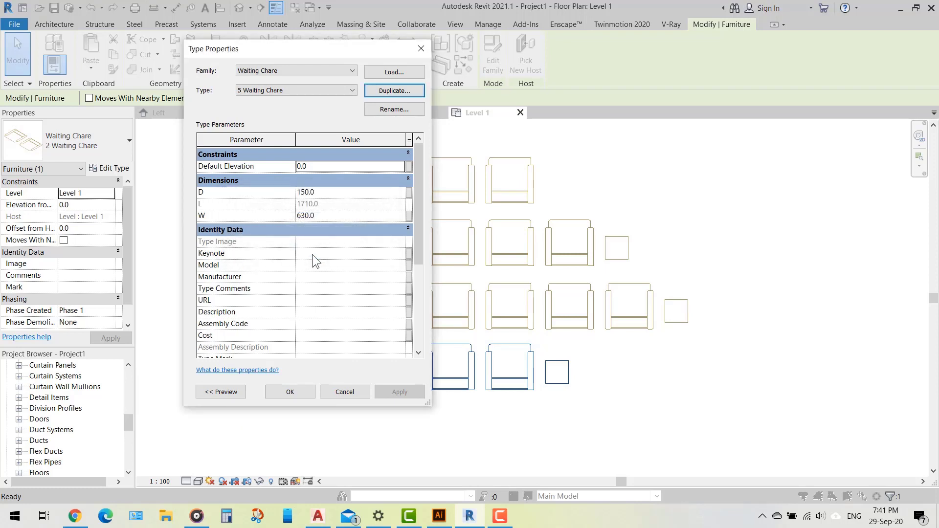
Set the new type's Chare No to 5 and D to 200.0, and accept.
drag(418, 264, 414, 342)
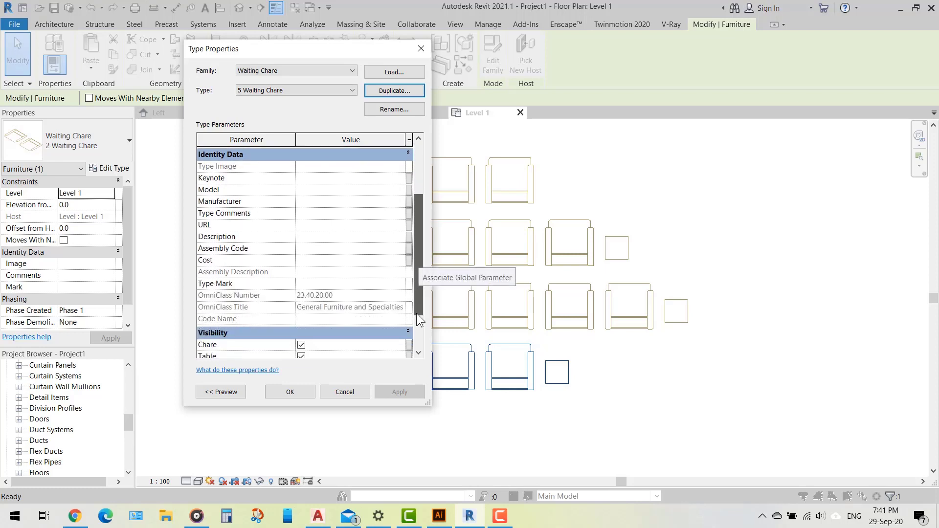
click(326, 333)
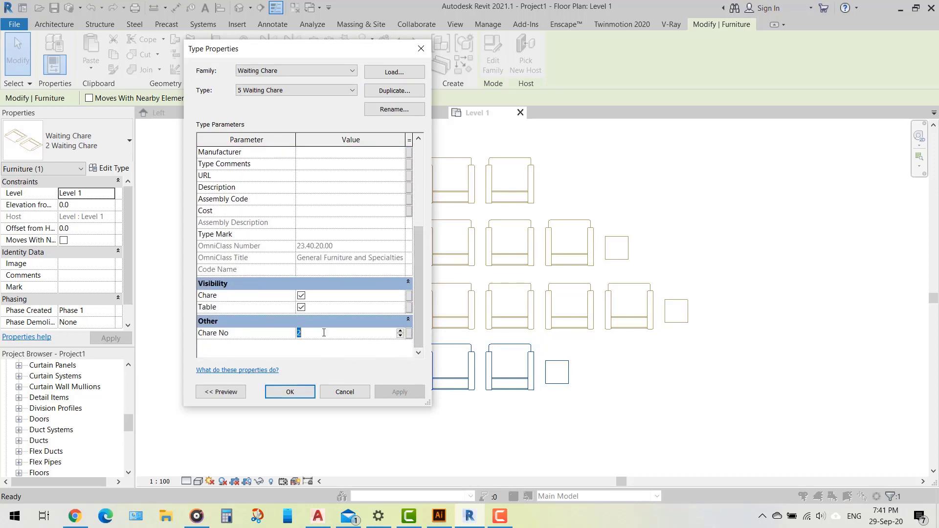
text(5)
drag(419, 328, 414, 246)
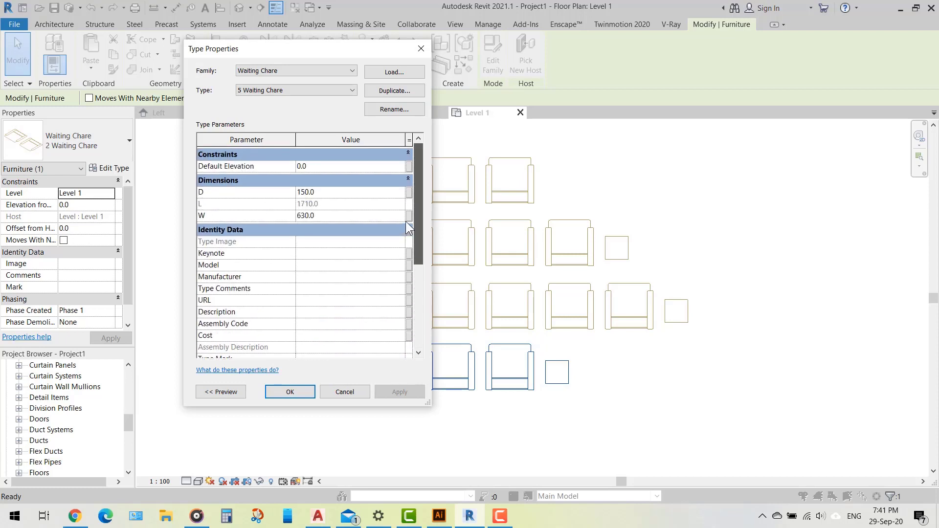
click(336, 191)
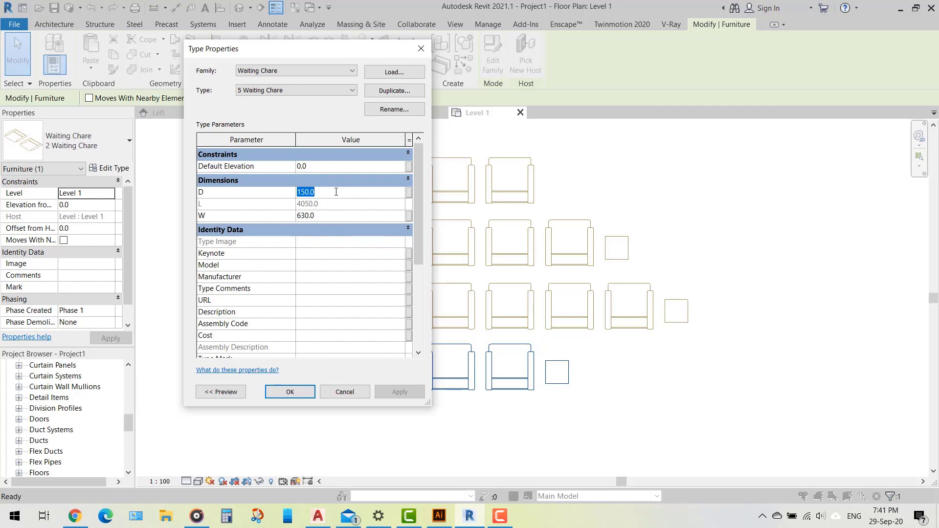
text(200)
click(332, 214)
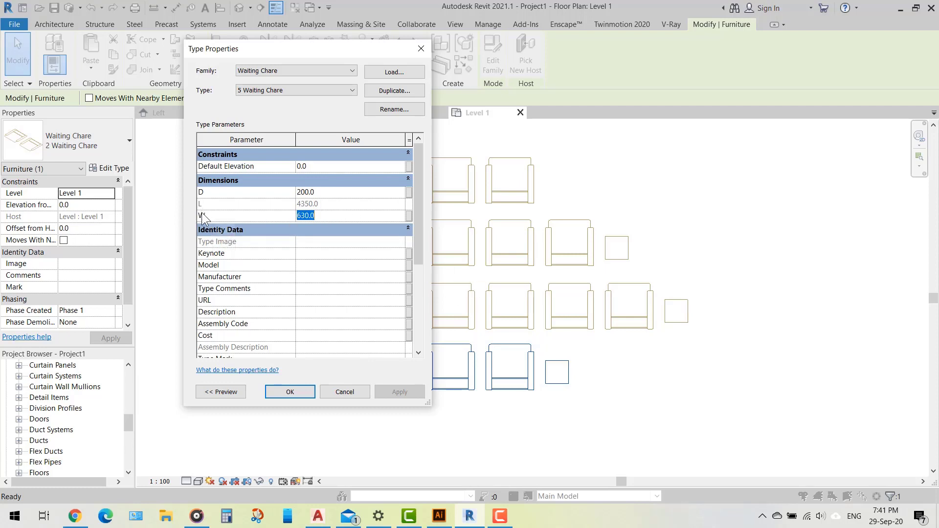
click(295, 396)
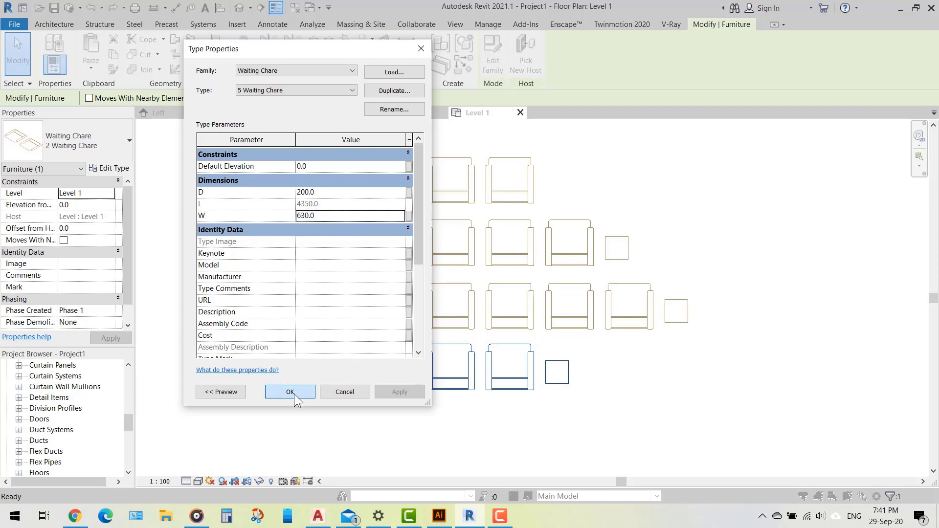
Reduce the 5 Waiting Chare type's D value from 200 to 50.
scroll(772, 380, up, 2)
scroll(802, 382, up, 1)
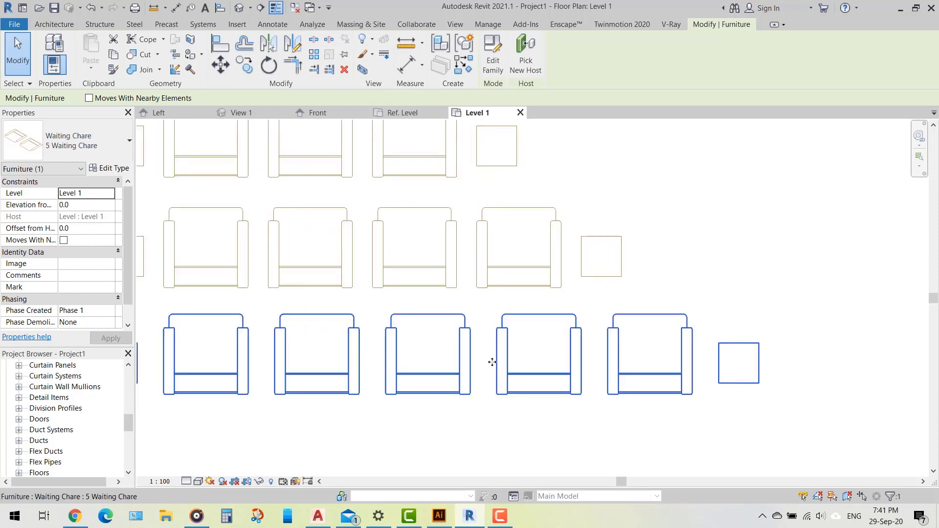
scroll(492, 362, down, 1)
scroll(597, 331, down, 1)
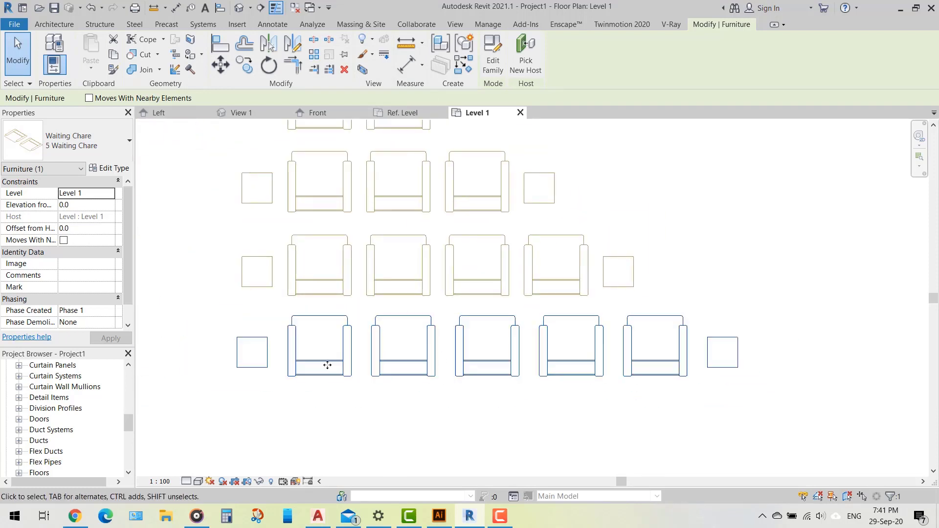
scroll(280, 357, up, 2)
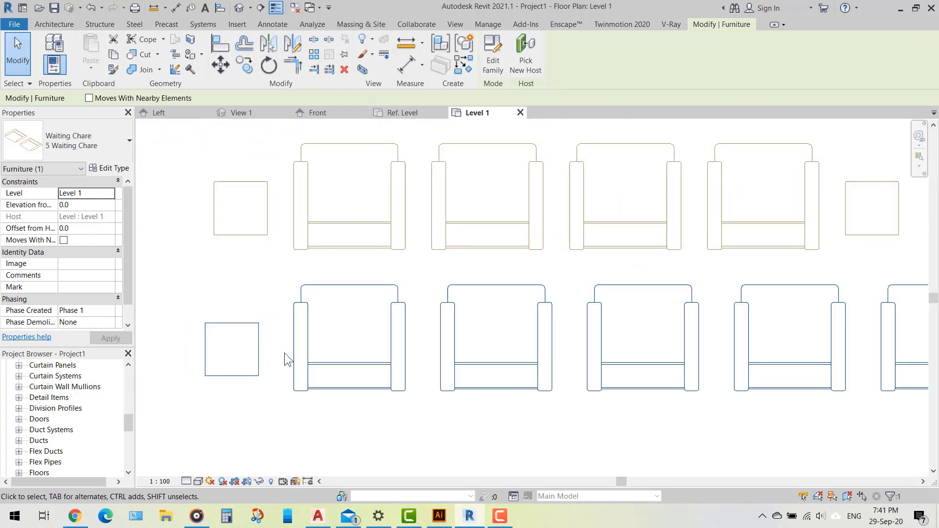
scroll(285, 353, down, 1)
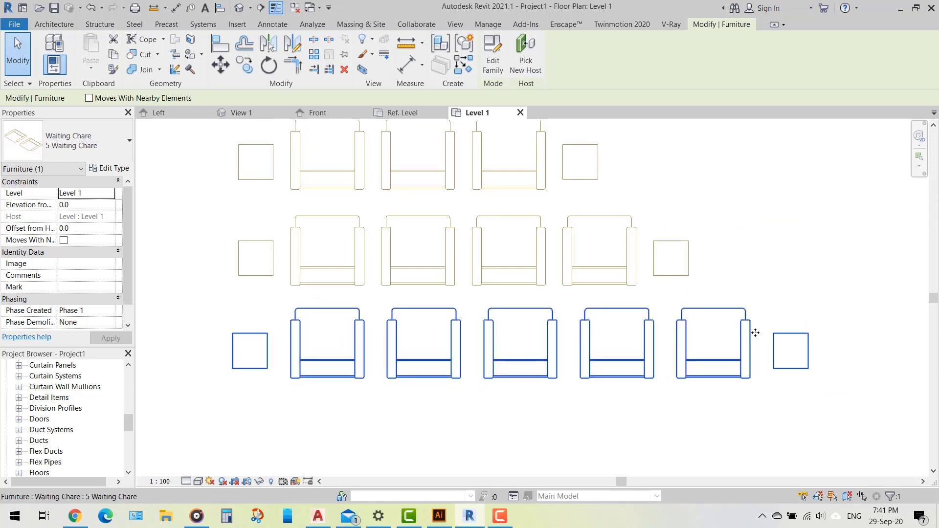
click(113, 169)
click(324, 192)
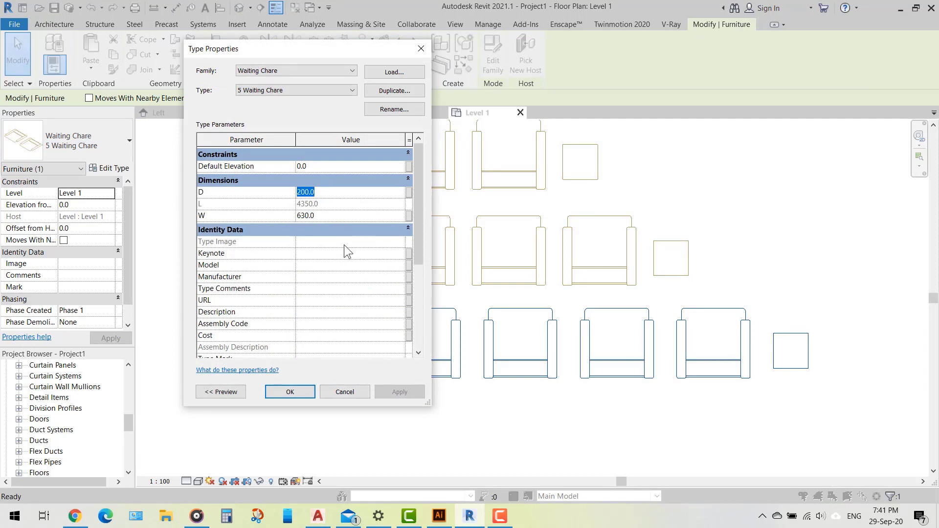
text(50)
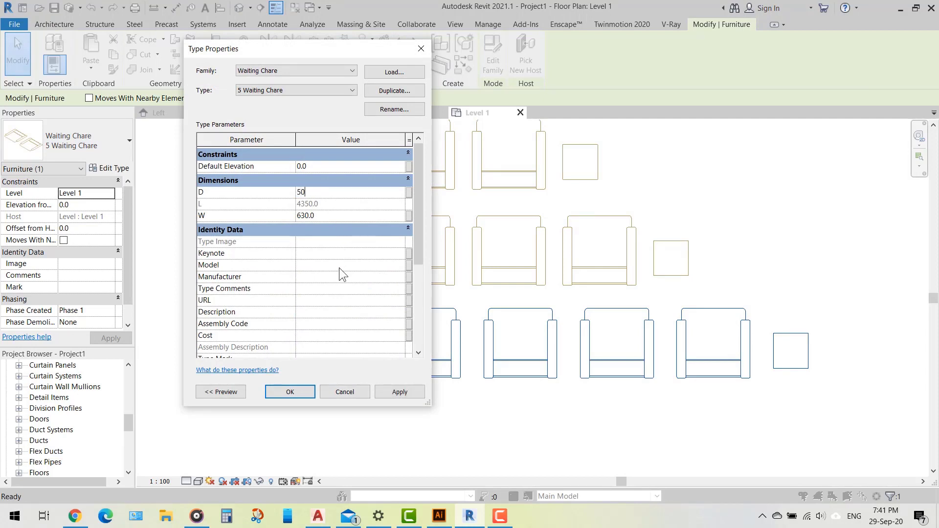
click(290, 392)
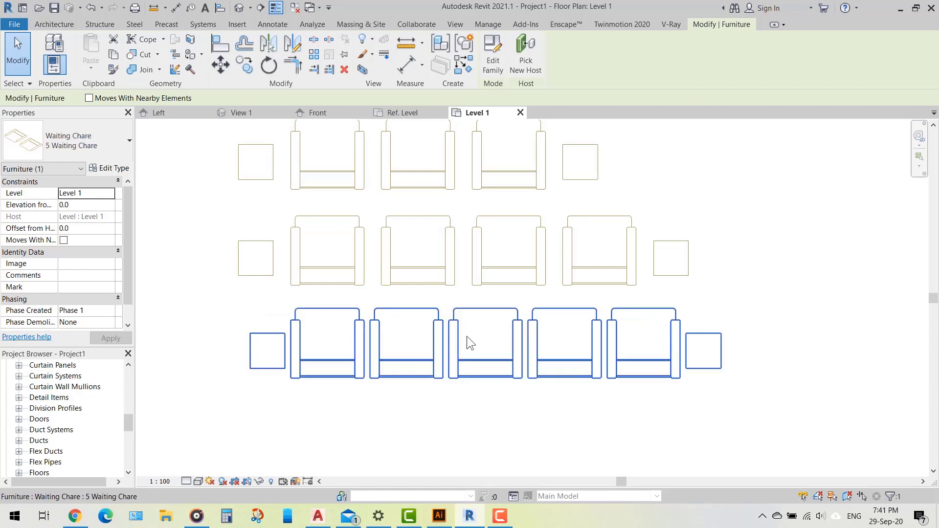
Zoom out to review all the chair rows on Level 1.
scroll(326, 350, down, 2)
scroll(327, 350, down, 2)
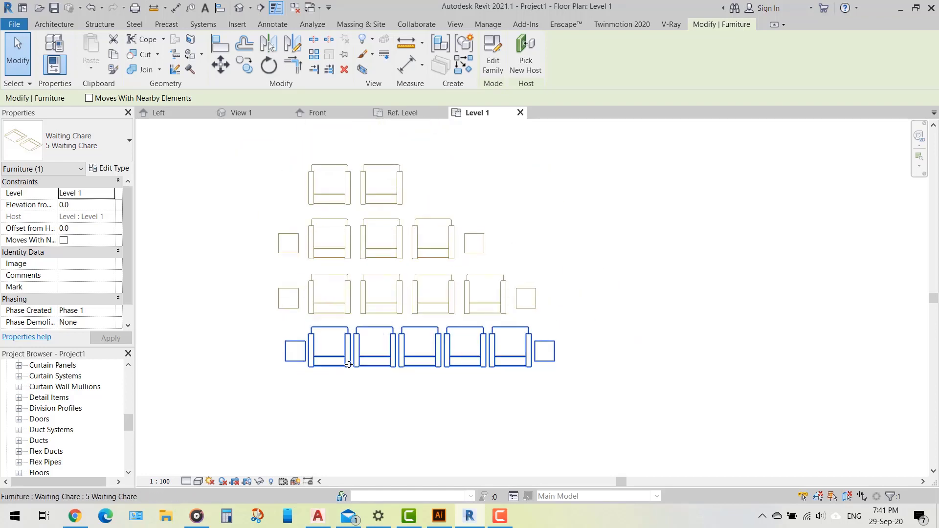
scroll(327, 350, down, 1)
scroll(503, 208, up, 1)
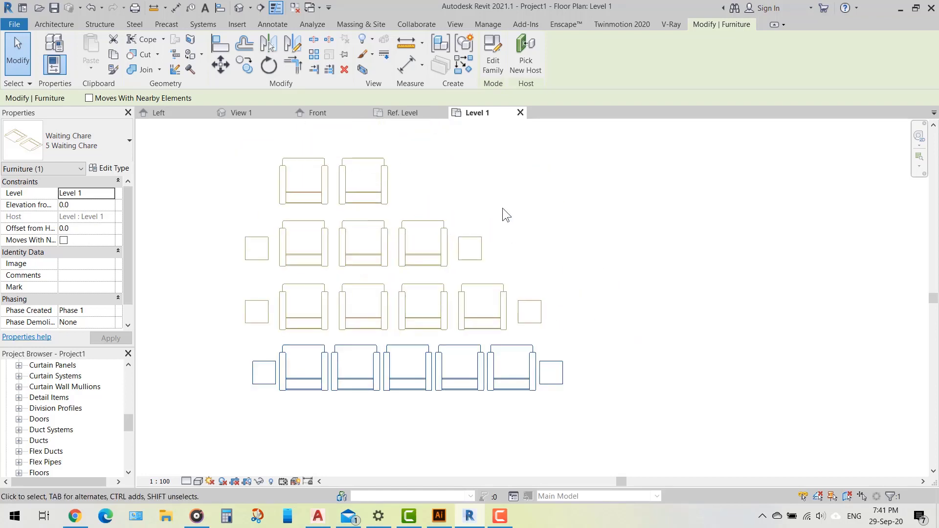